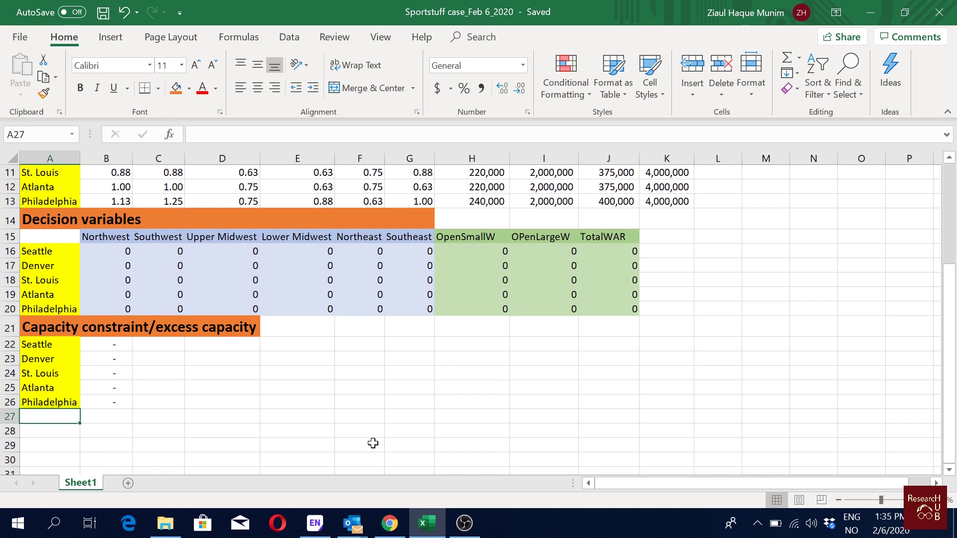
Label A27 'Demand constraint/unmet demand' and copy the capacity header's bold orange style onto A27:C27
type("Deman")
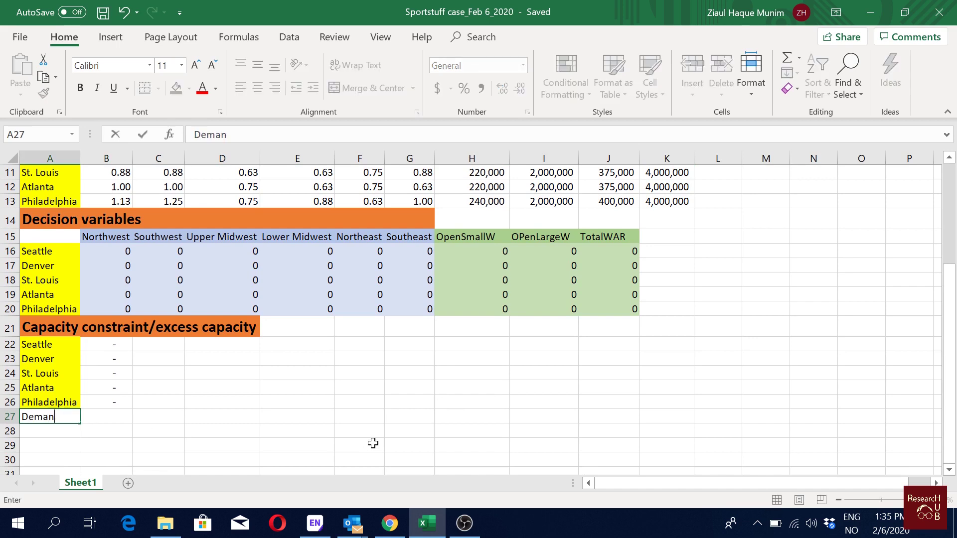
type("d constraint")
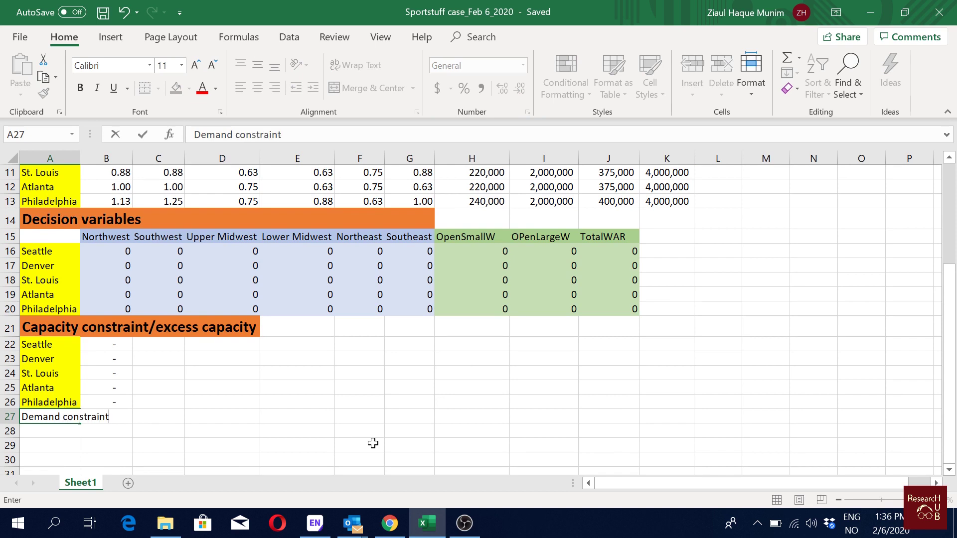
type("/unmet demand")
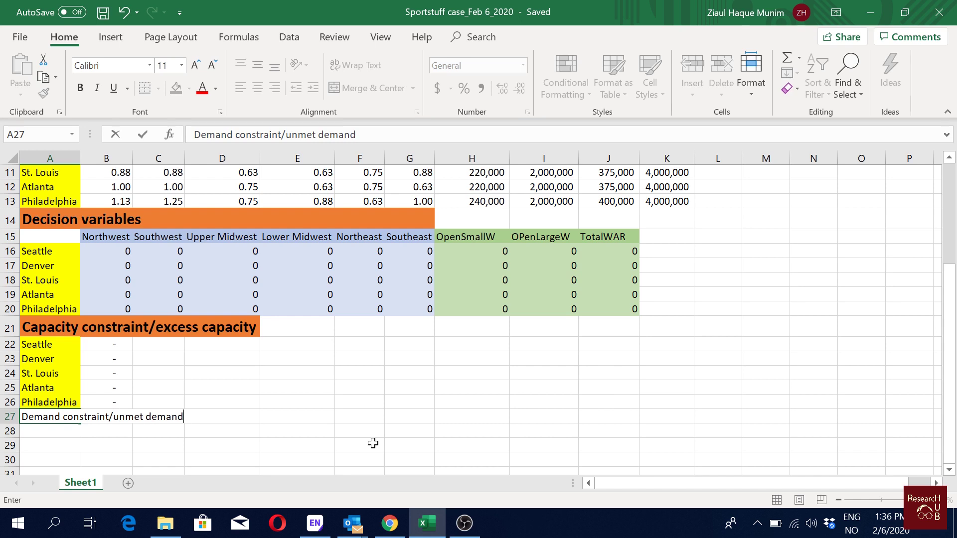
key("Return")
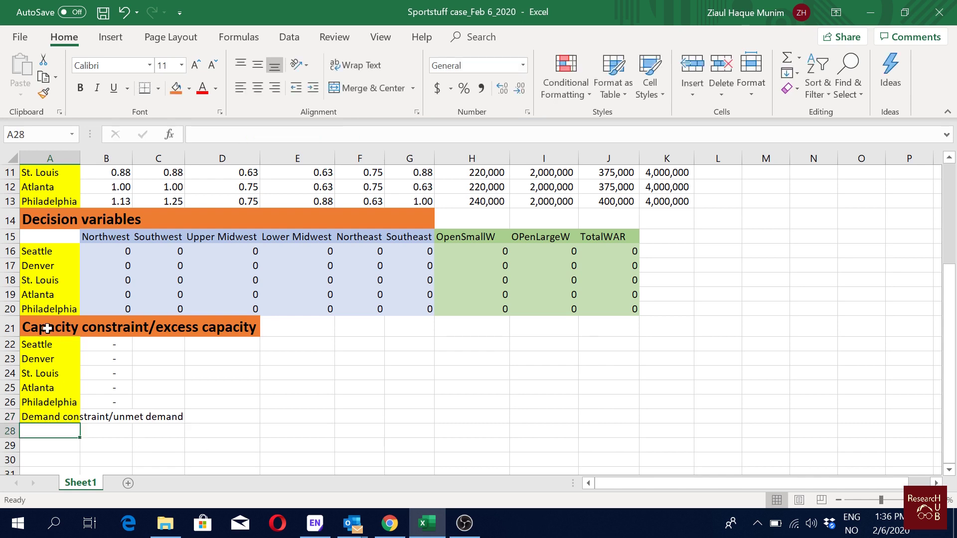
left_click_drag(50, 328, 244, 327)
left_click(43, 93)
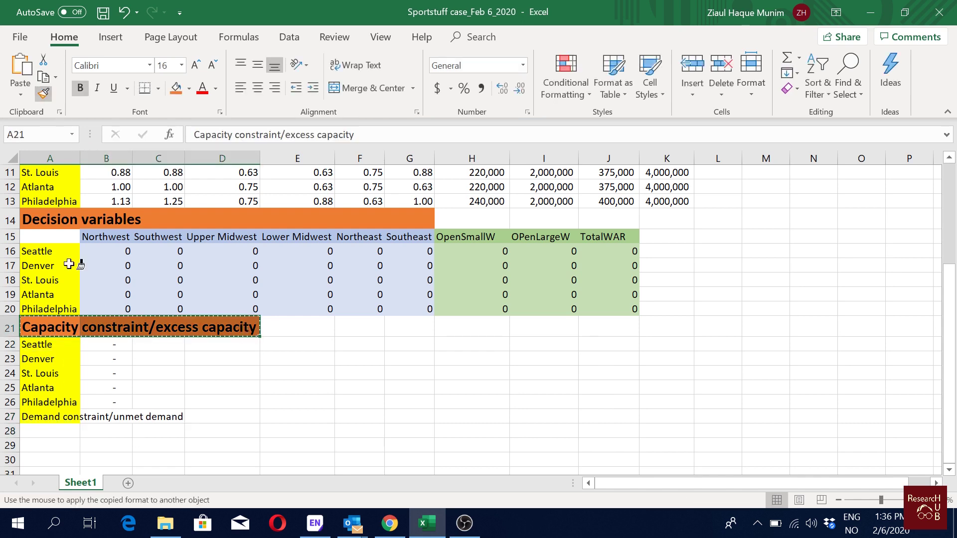
mouse_move(39, 416)
left_mouse_down()
mouse_move(160, 435)
mouse_move(180, 422)
left_mouse_up()
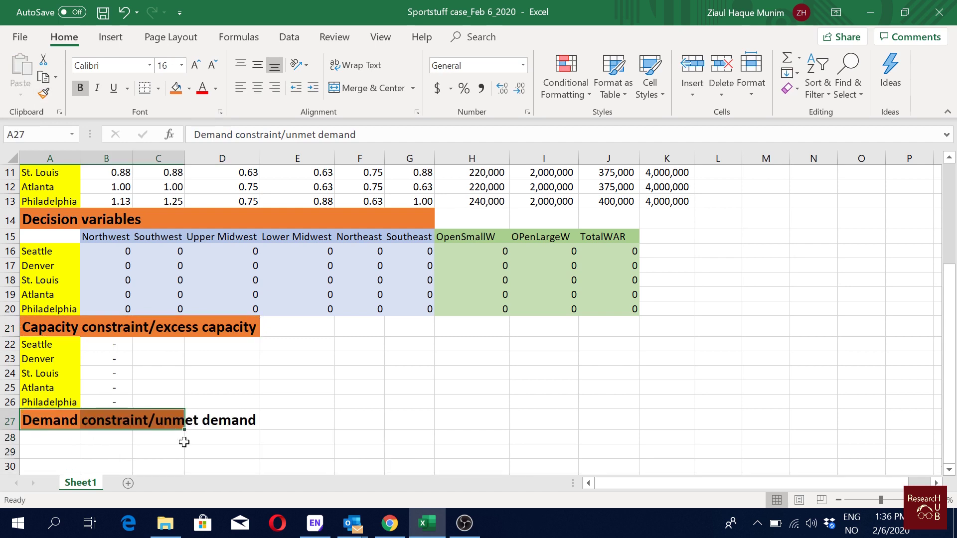
Fill D27 orange to extend the header band and save the workbook
left_click(254, 359)
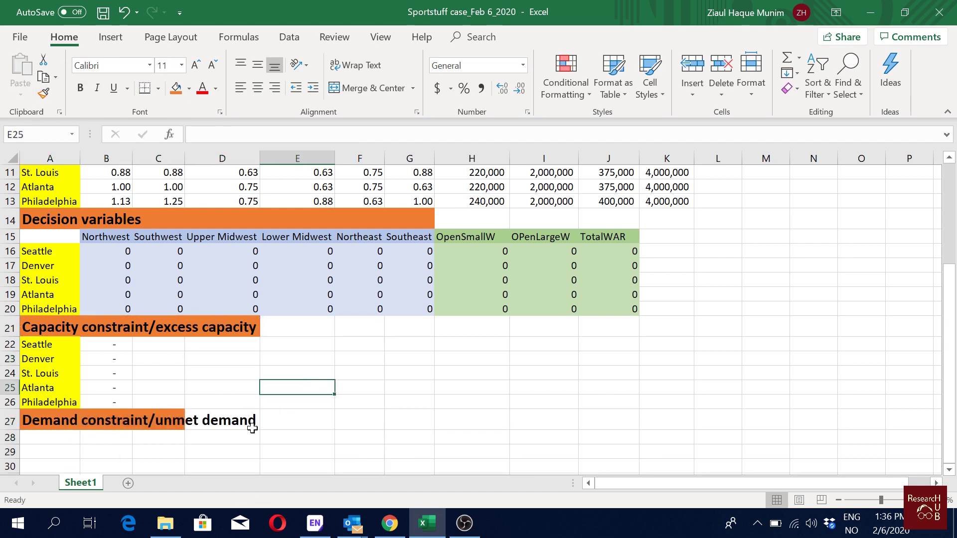
left_click(228, 421)
left_click(175, 88)
left_click(352, 398)
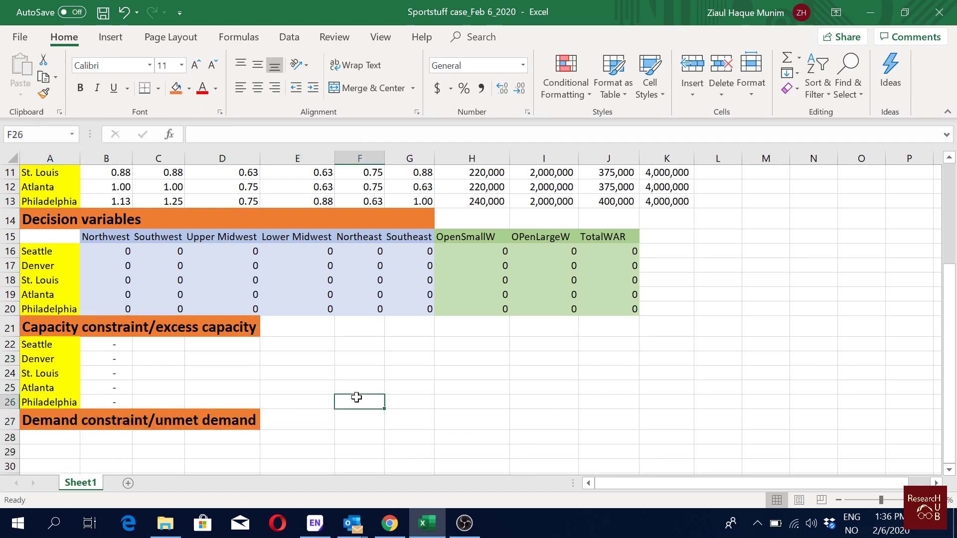
key("ctrl+s")
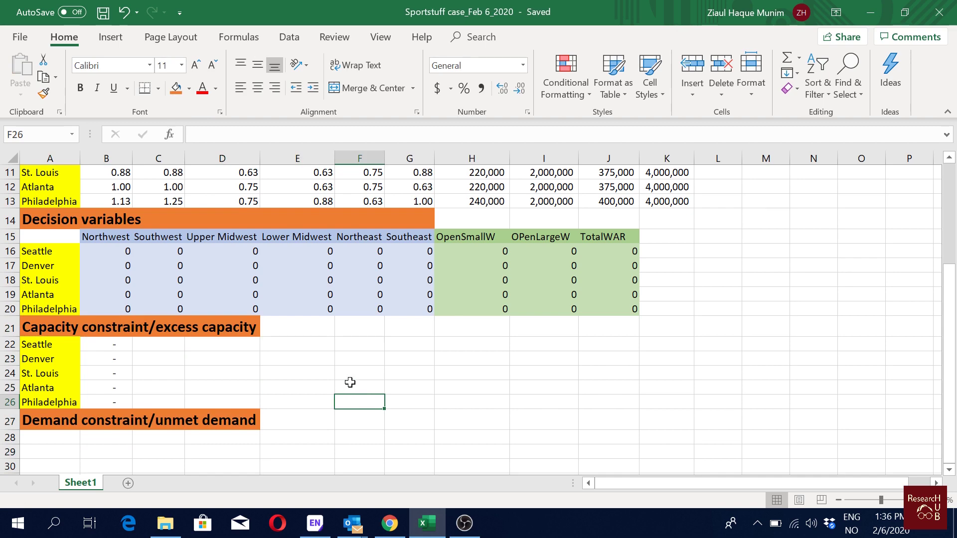
Insert a blank row 14 above the Decision variables heading
scroll(350, 382, "up", 1)
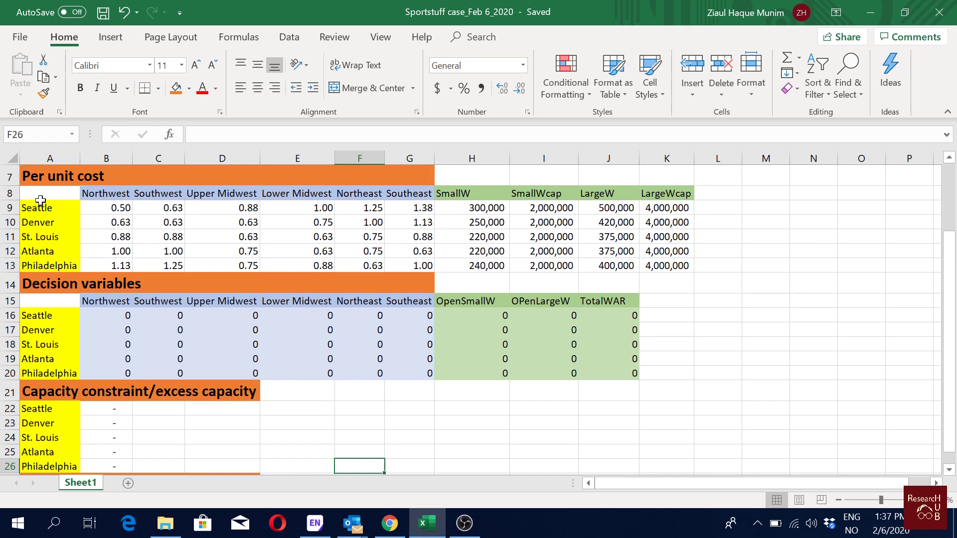
left_click_drag(41, 200, 421, 269)
left_click(497, 305)
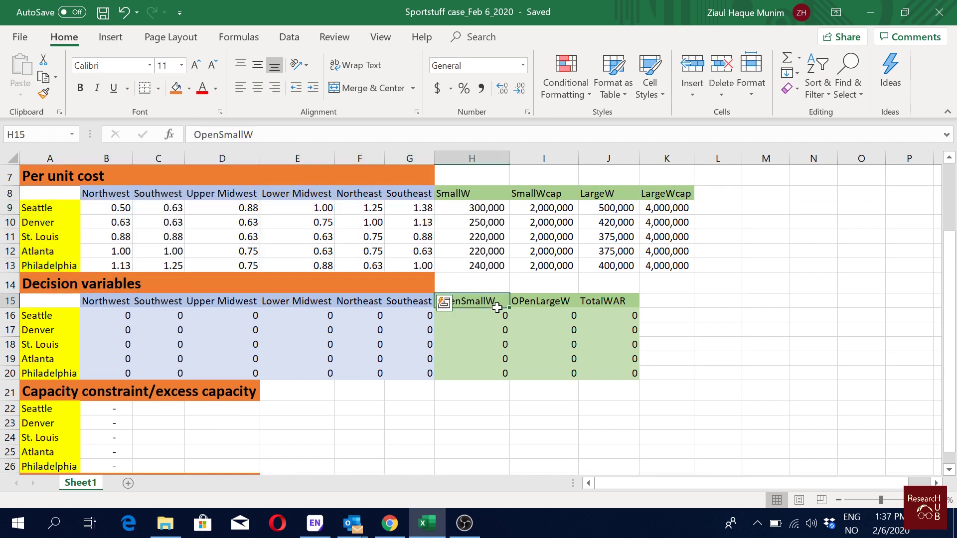
right_click(9, 285)
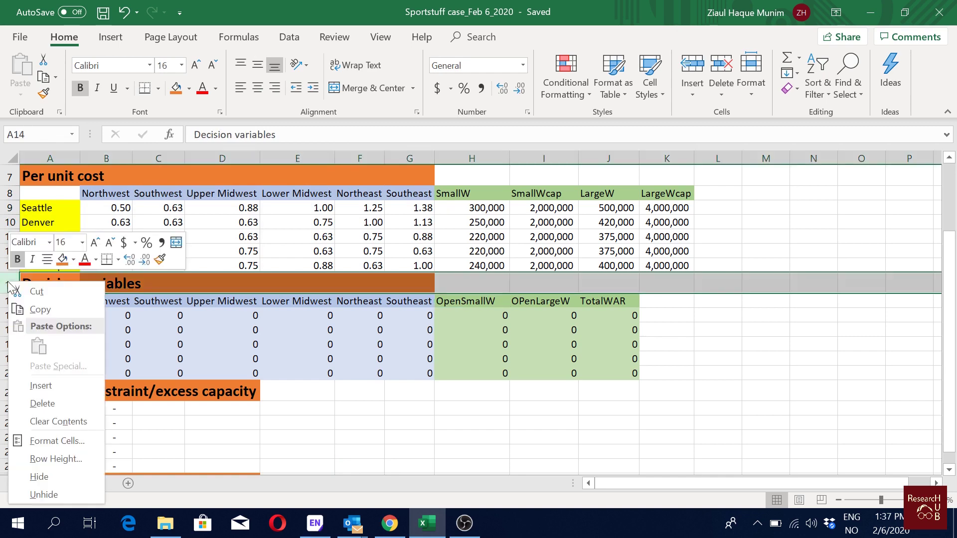
key("Escape")
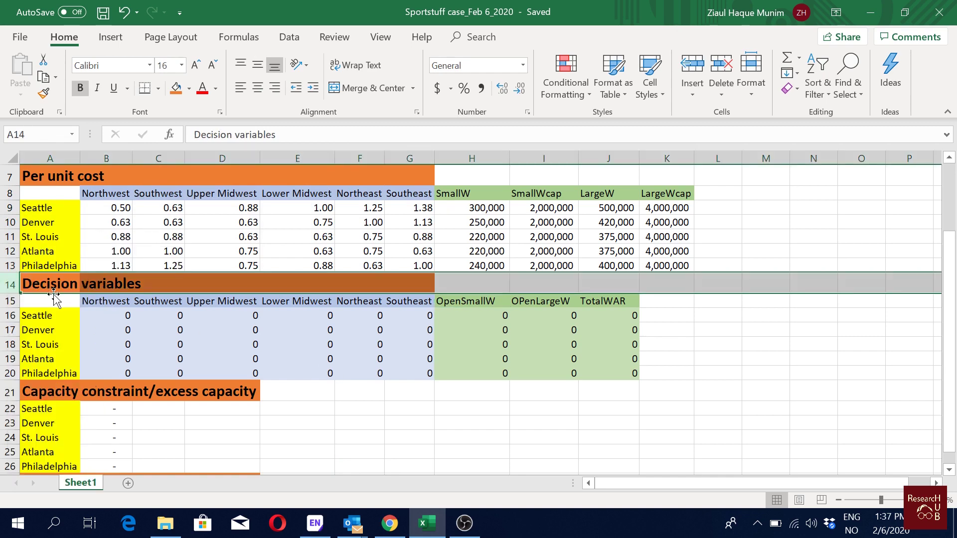
right_click(10, 285)
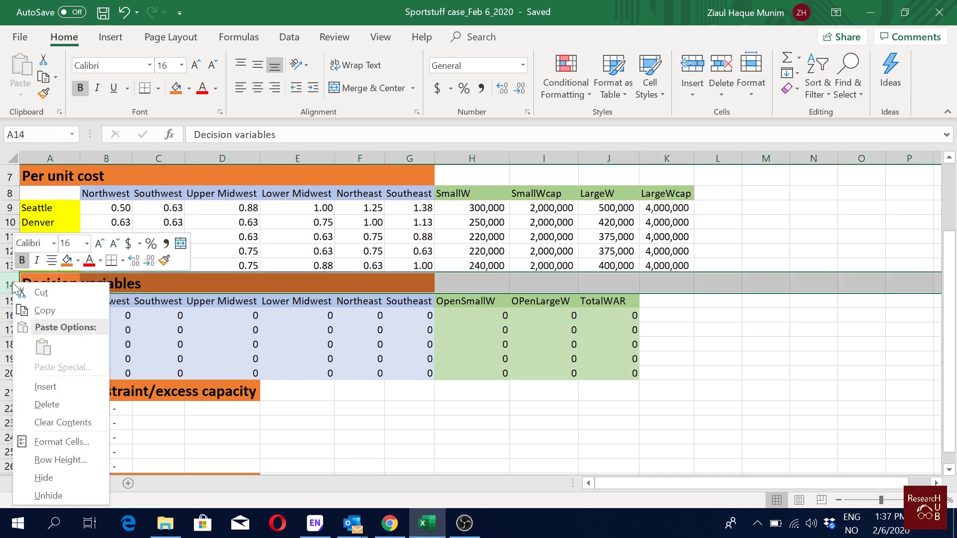
left_click(82, 387)
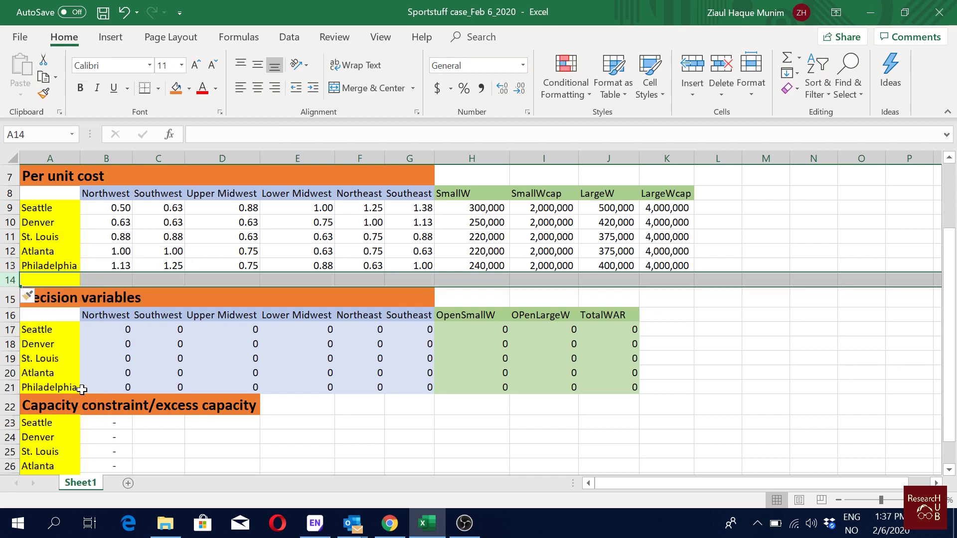
Shade A14:G14 light grey (Background 2, Darker 10%)
left_click_drag(70, 279, 410, 280)
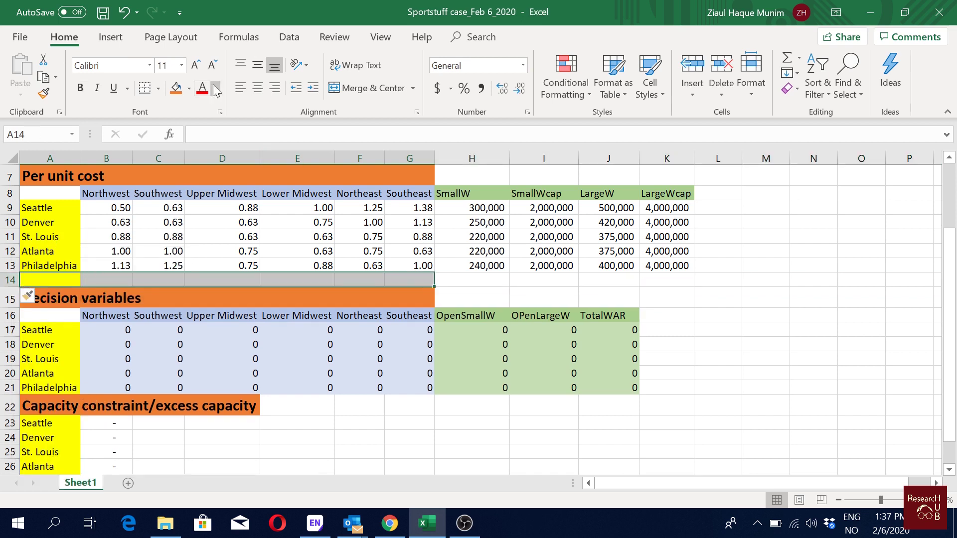
left_click(190, 89)
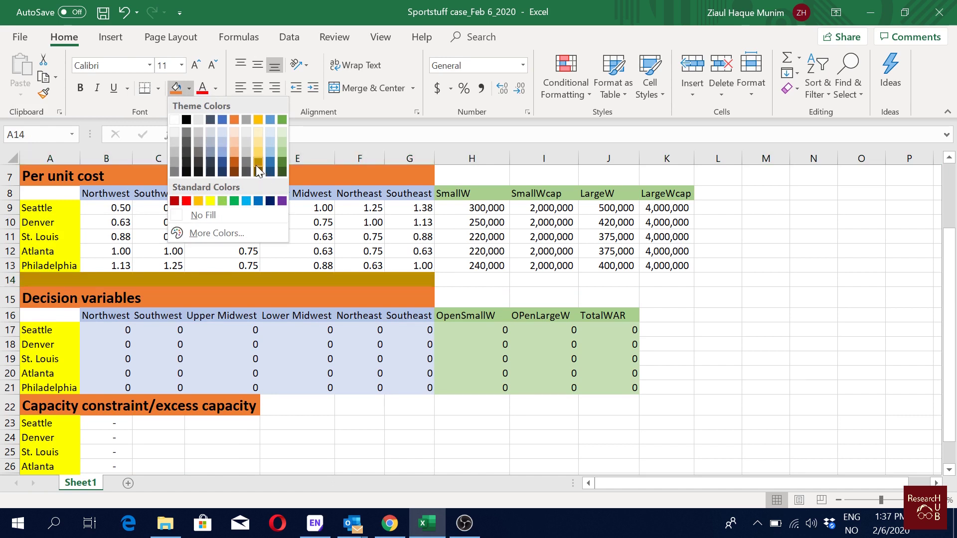
left_click(199, 133)
left_click_drag(534, 424, 536, 436)
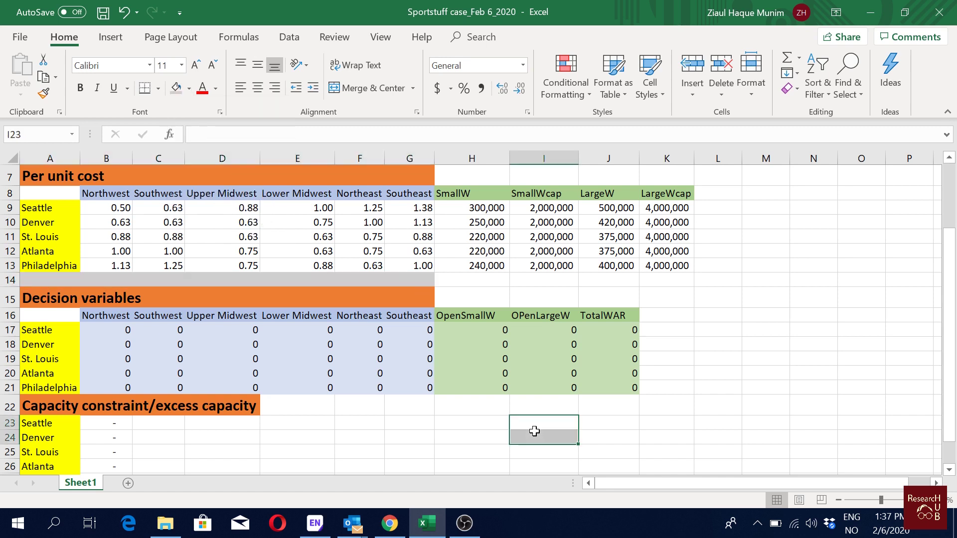
Give B14:G14 a thick outside border
left_click(111, 280)
left_click(69, 280)
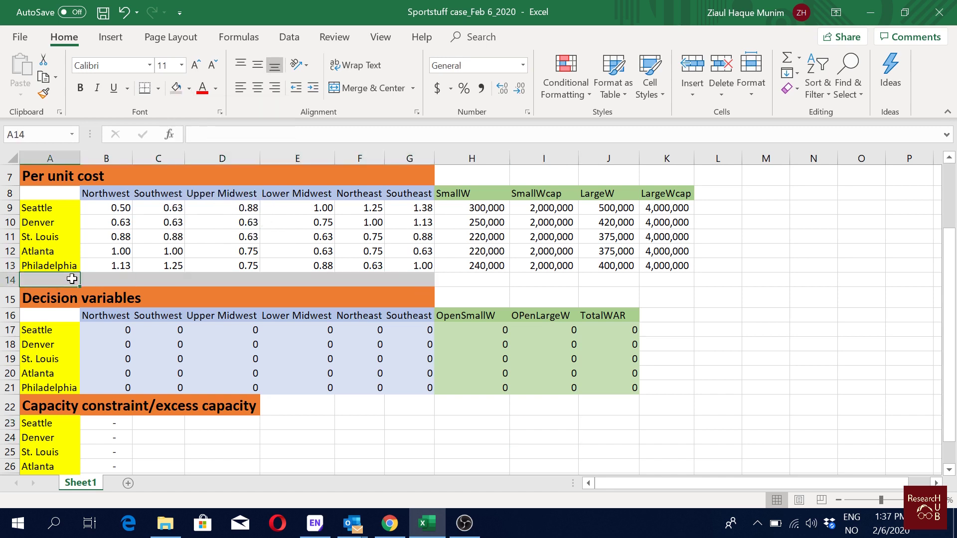
left_click_drag(95, 280, 398, 276)
left_click(158, 88)
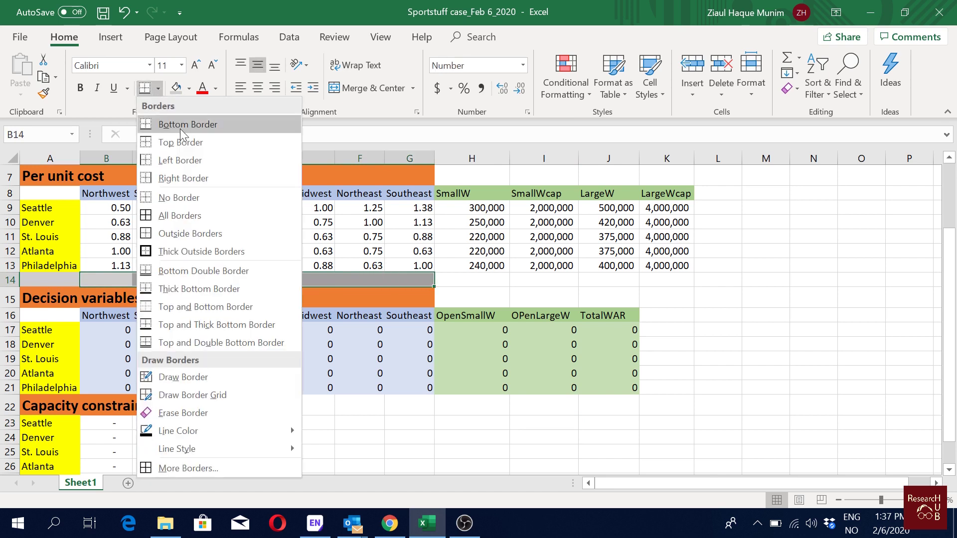
left_click(196, 250)
left_click(569, 297)
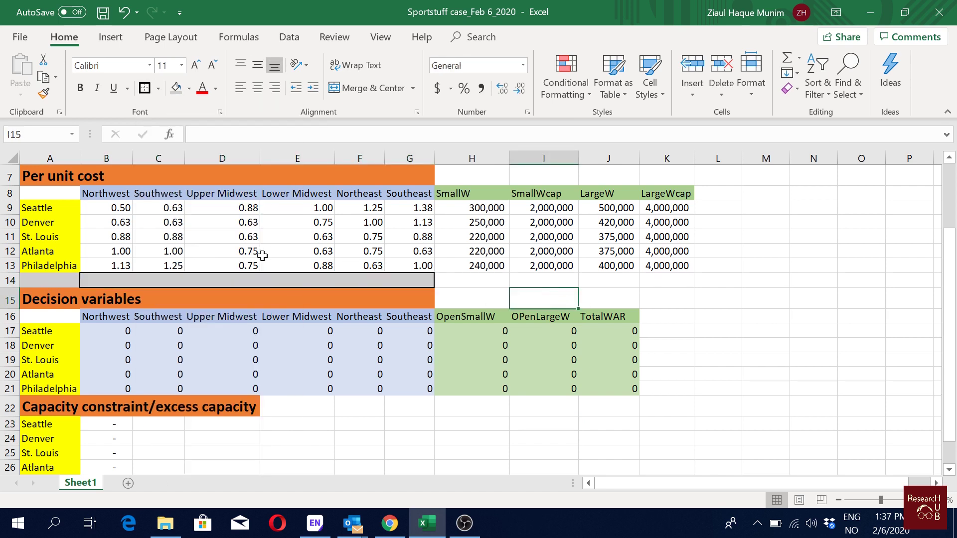
Compare the region header cells B8:D8 against the separator cells B14:D14
left_click(106, 278)
left_click(125, 195)
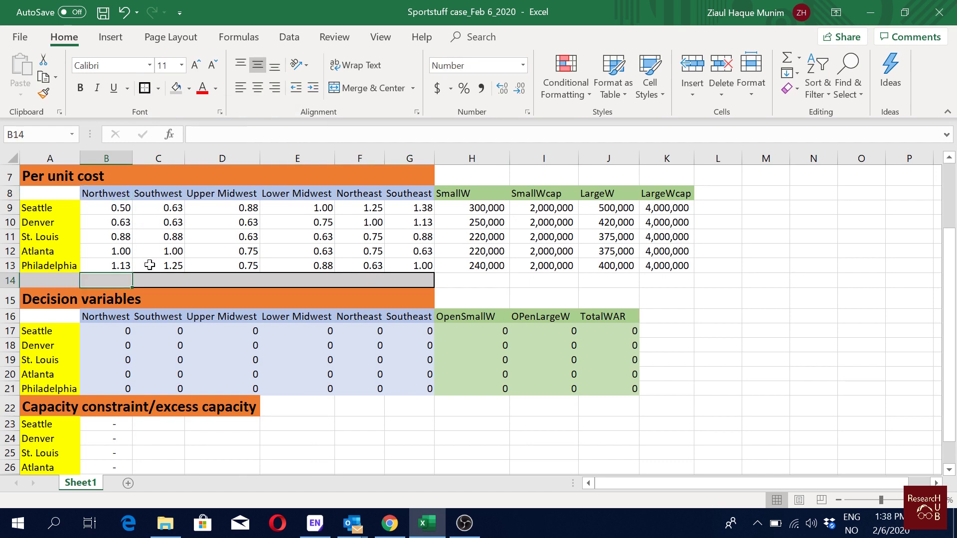
left_click(170, 195)
left_click(163, 282)
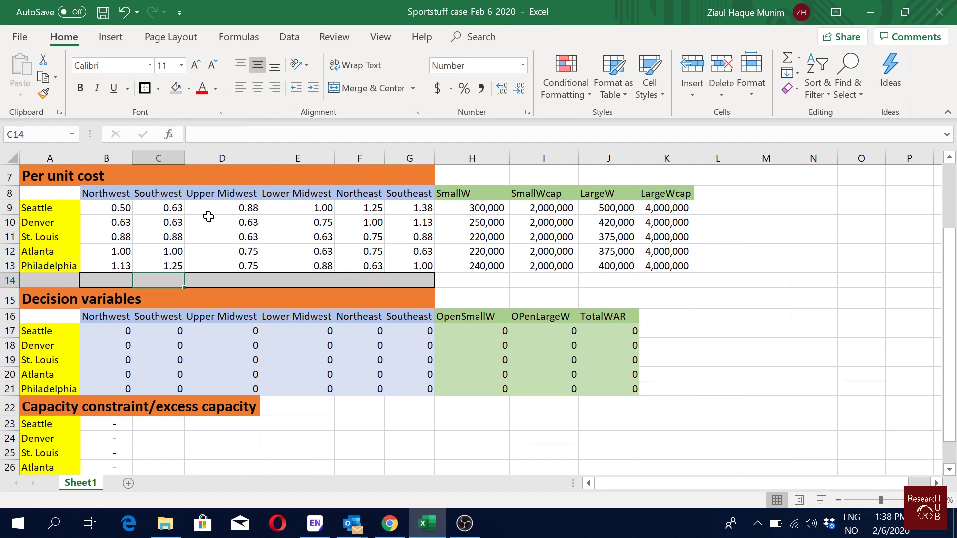
left_click(224, 192)
left_click(236, 275)
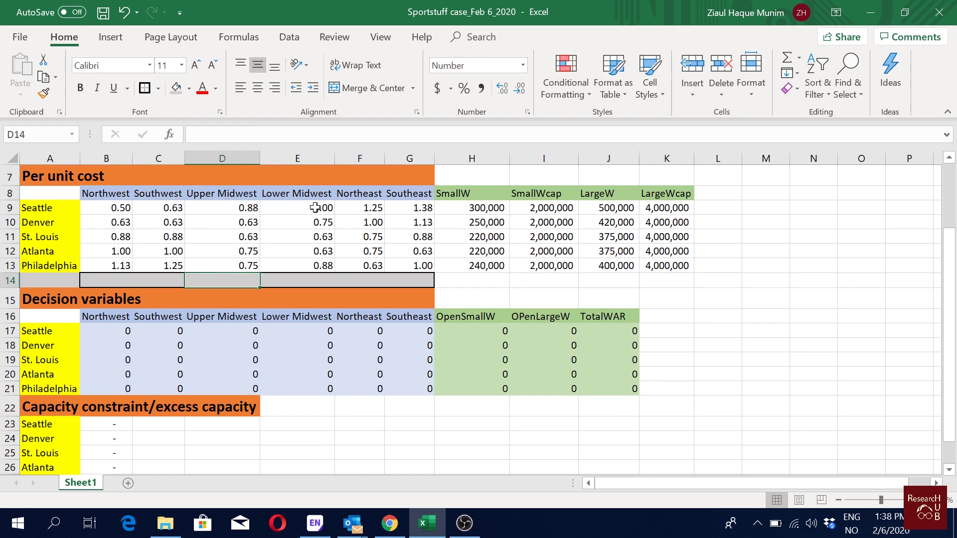
left_click(143, 282)
left_click(112, 277)
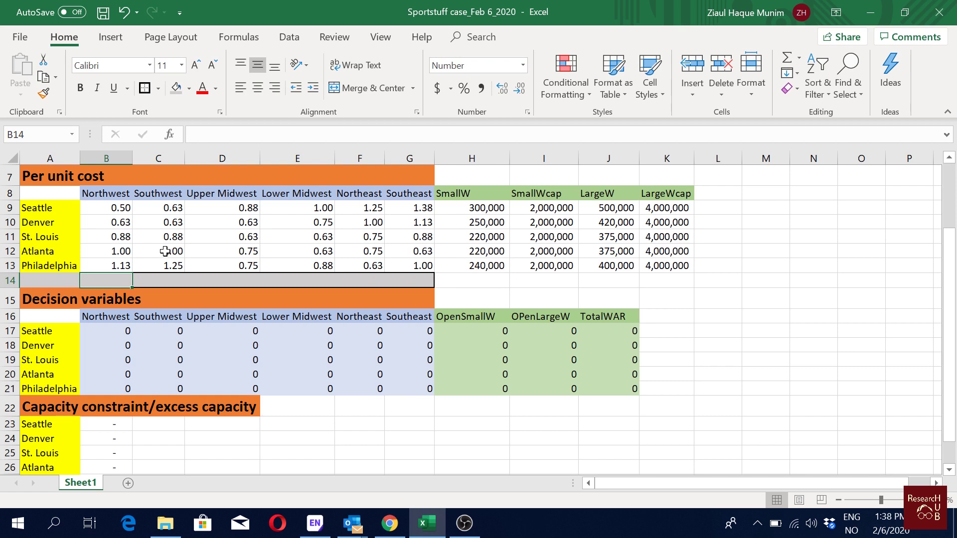
left_click_drag(110, 193, 418, 199)
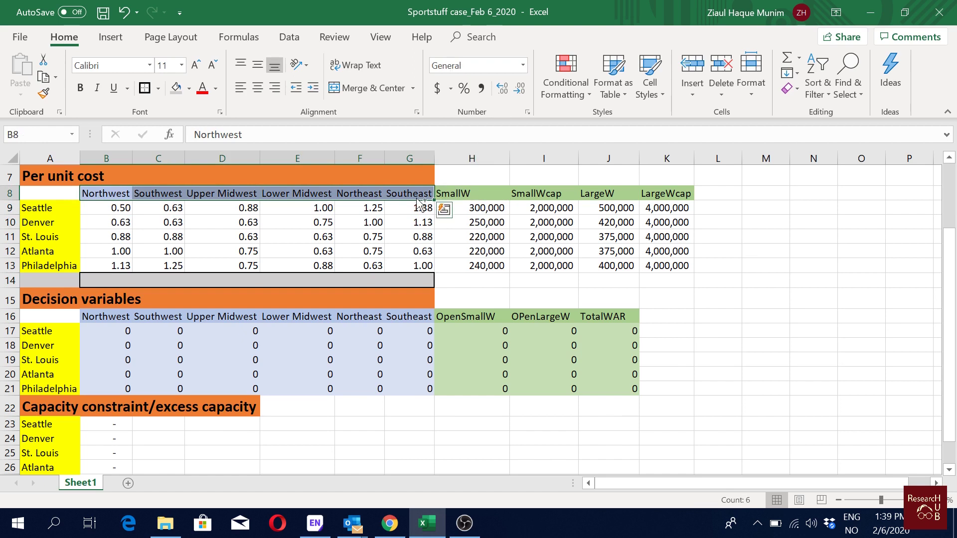
key("ctrl+q")
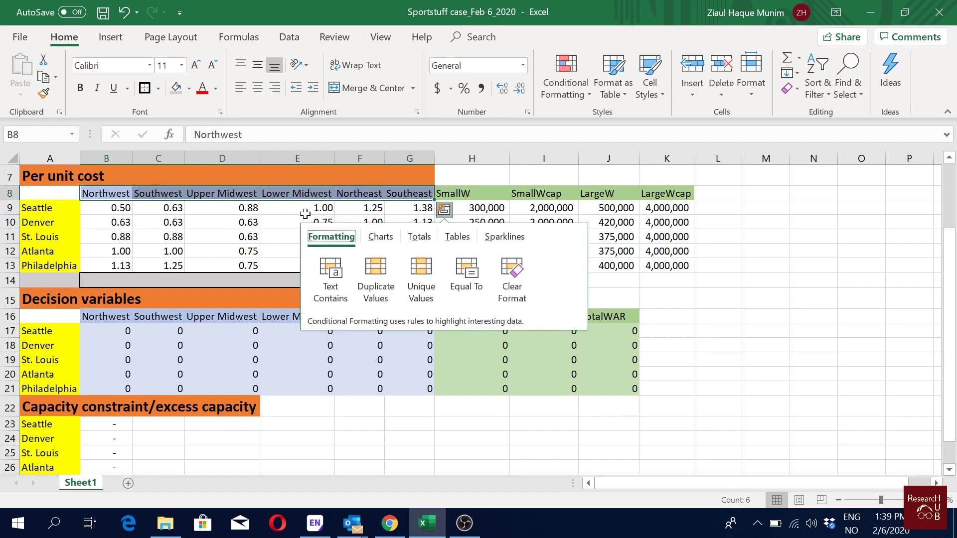
left_click(319, 452)
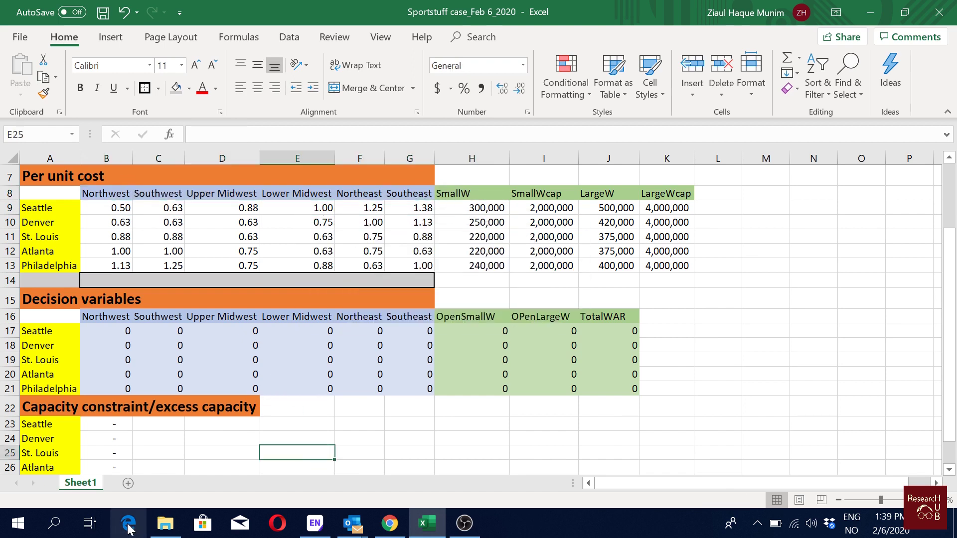
Insert a new worksheet, rename it 'demand forecast', and switch back to Sheet1
left_click(127, 484)
right_click(131, 488)
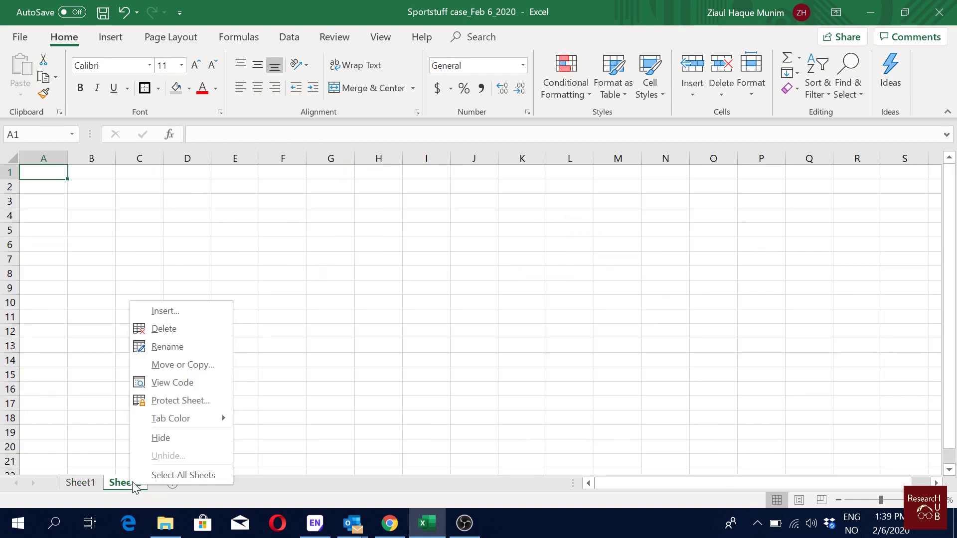
left_click(184, 343)
type("demand")
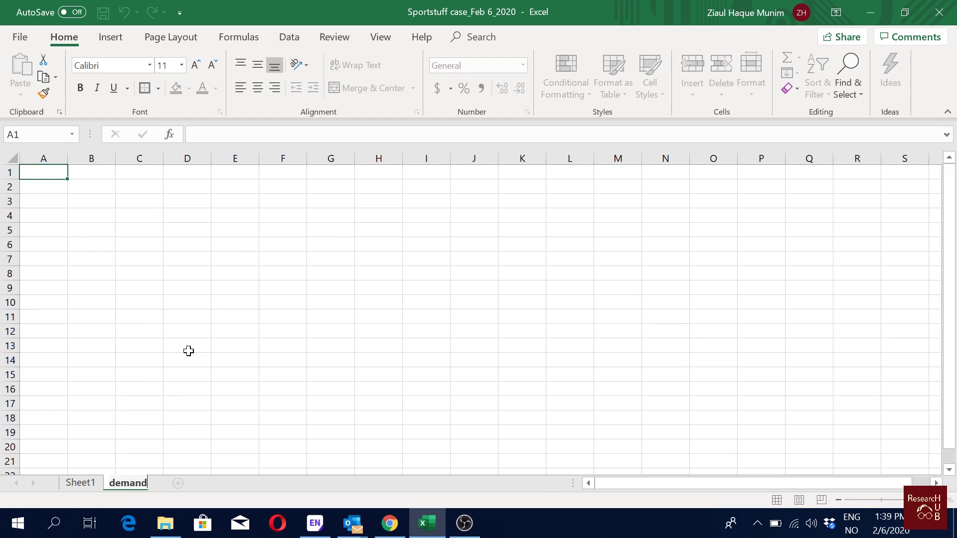
type(" forecast")
key("Return")
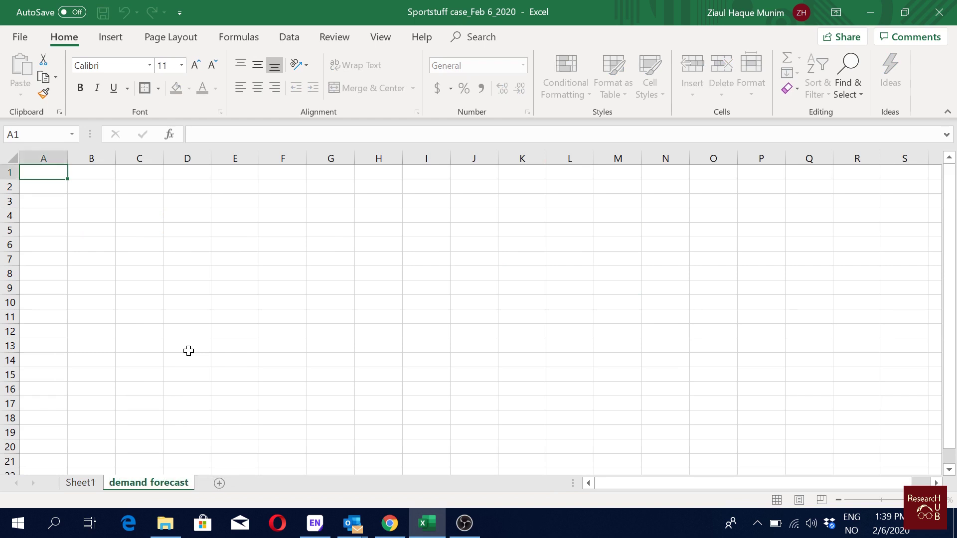
key("Right")
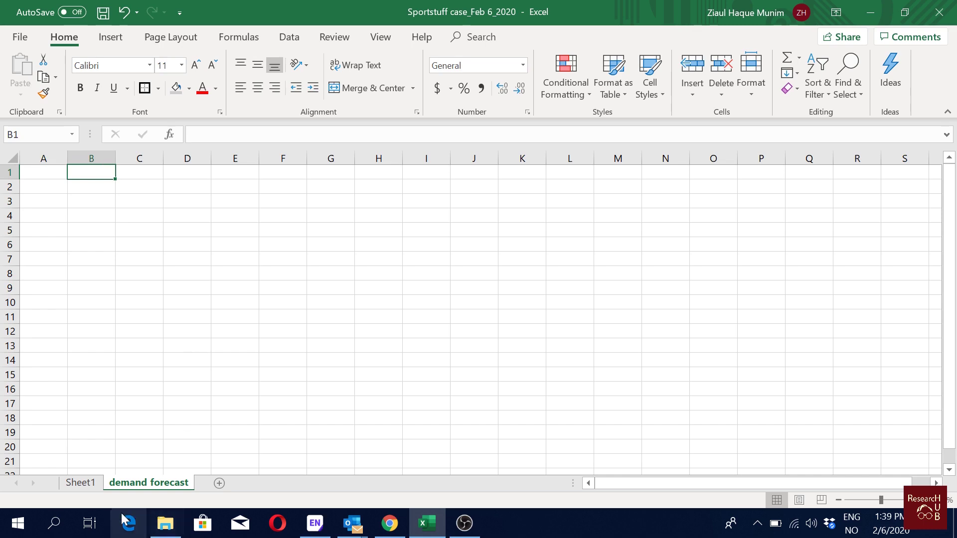
left_click(92, 481)
Copy Sheet1's region headers B8:G8 into row 1 of demand forecast and autofit the columns
left_click_drag(114, 194, 411, 197)
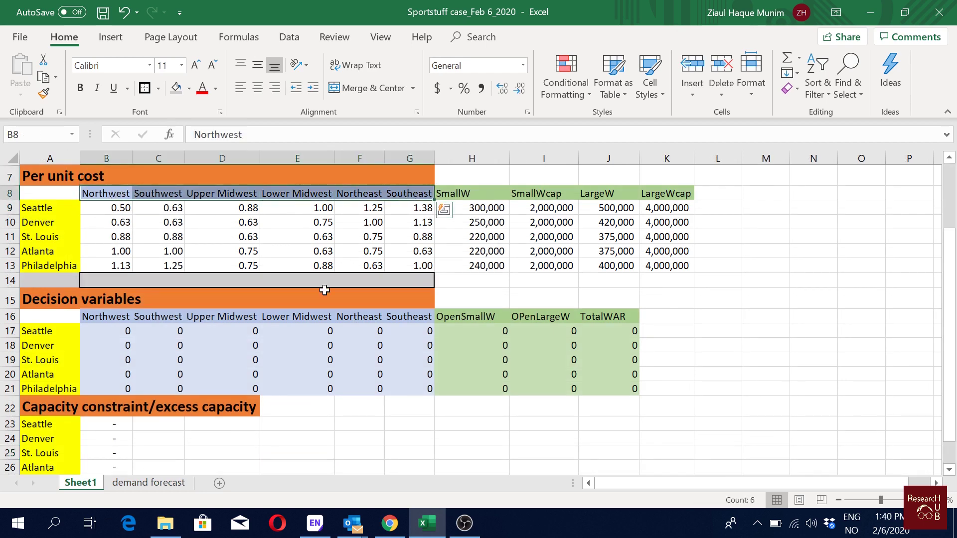
key("ctrl+c")
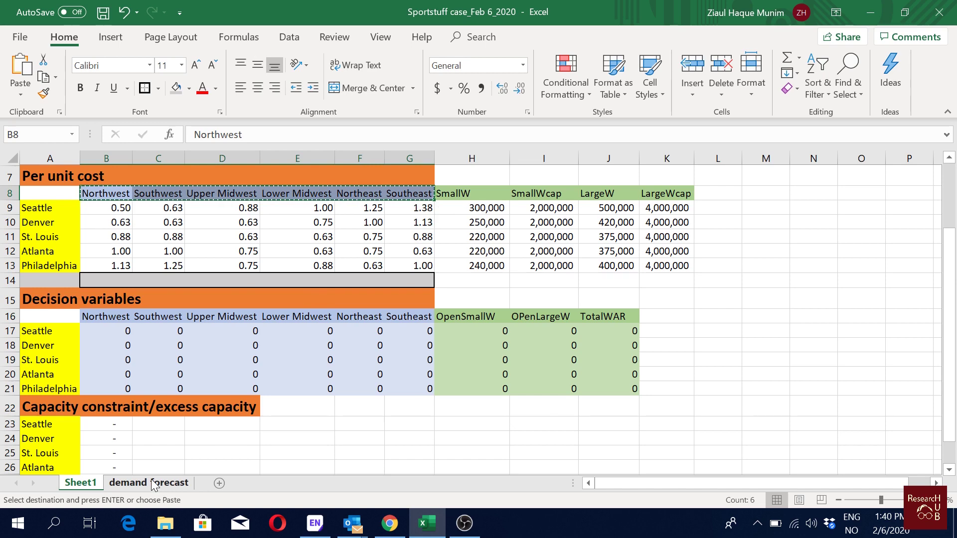
left_click(152, 482)
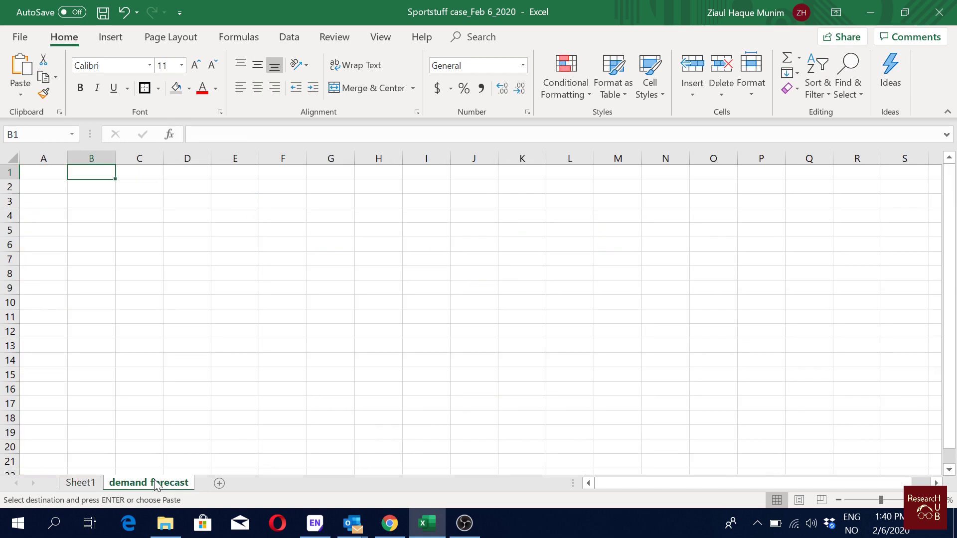
key("ctrl+v")
left_click(205, 315)
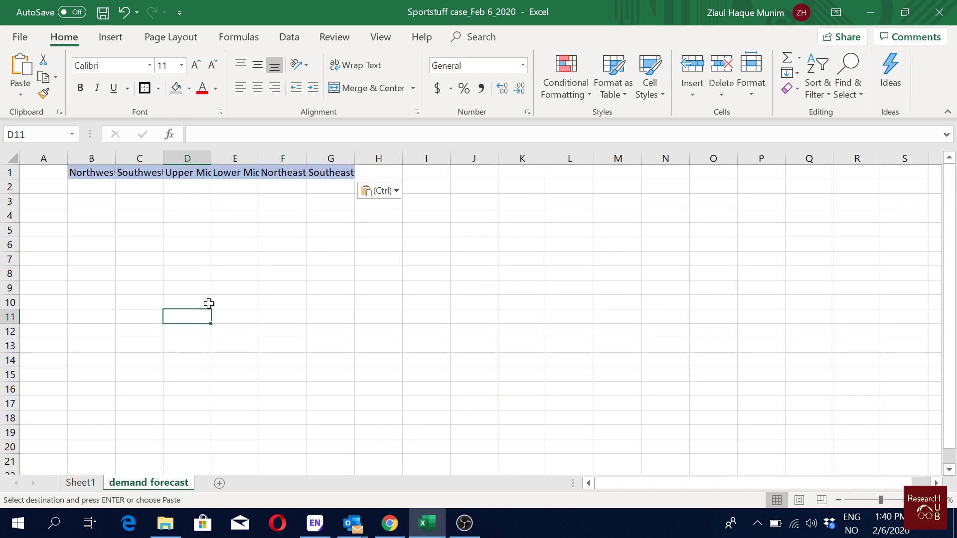
left_click_drag(115, 158, 120, 158)
double_click(168, 158)
left_click(49, 188)
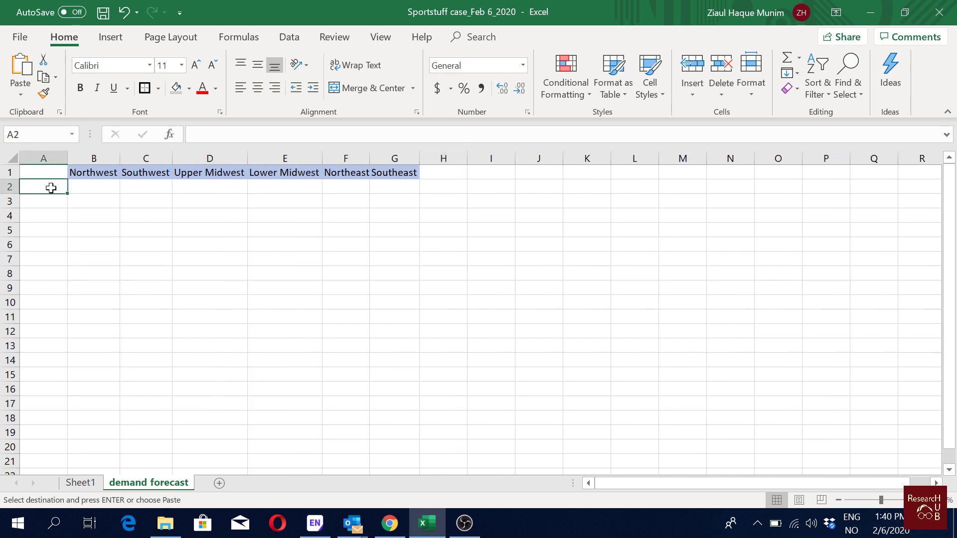
Enter the years 2007, 2008, 2009 and 2010 down A2:A5
type("2007")
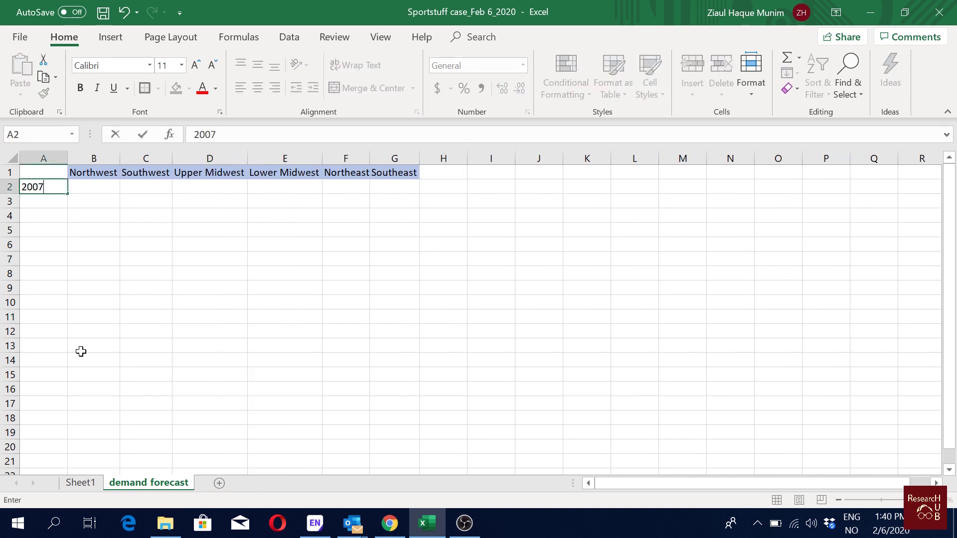
key("Return")
type("2008")
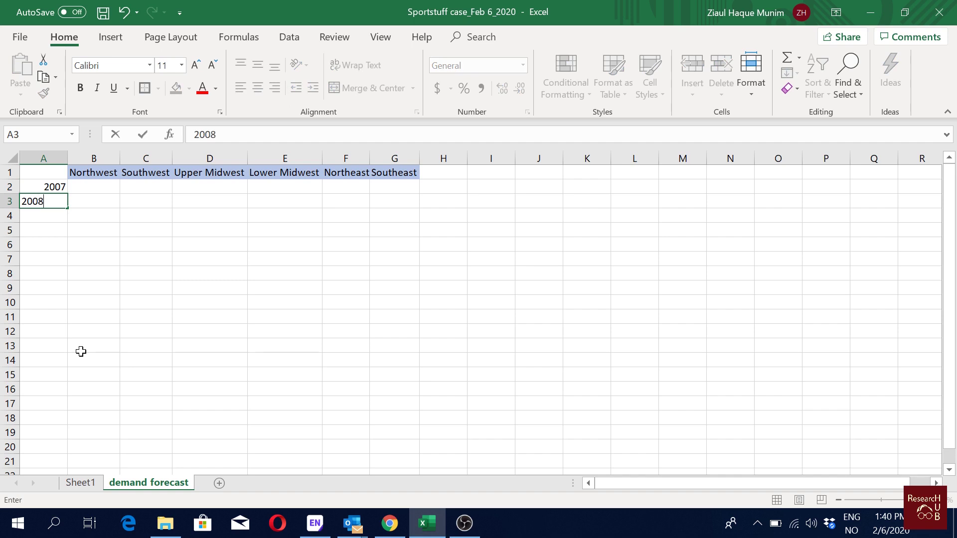
key("Return")
type("2009")
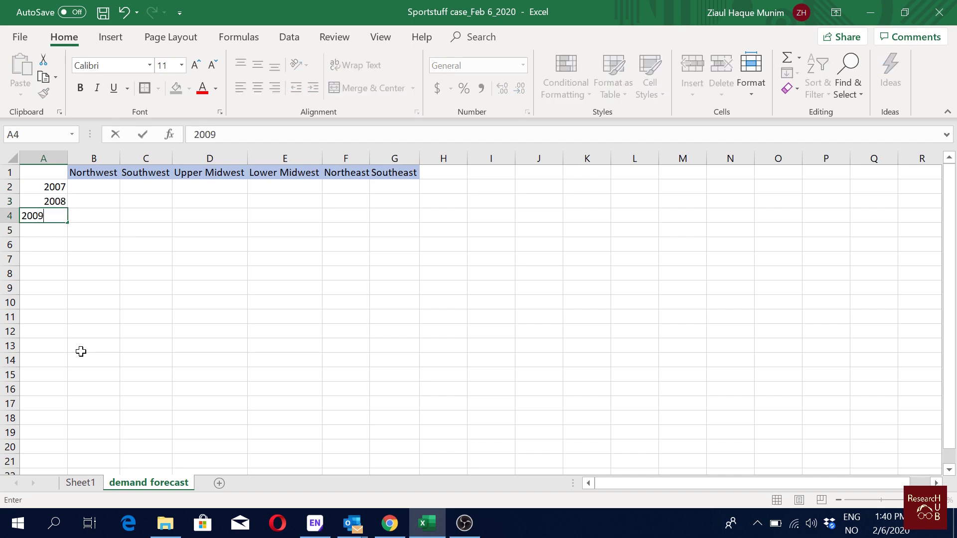
key("Return")
type("2010")
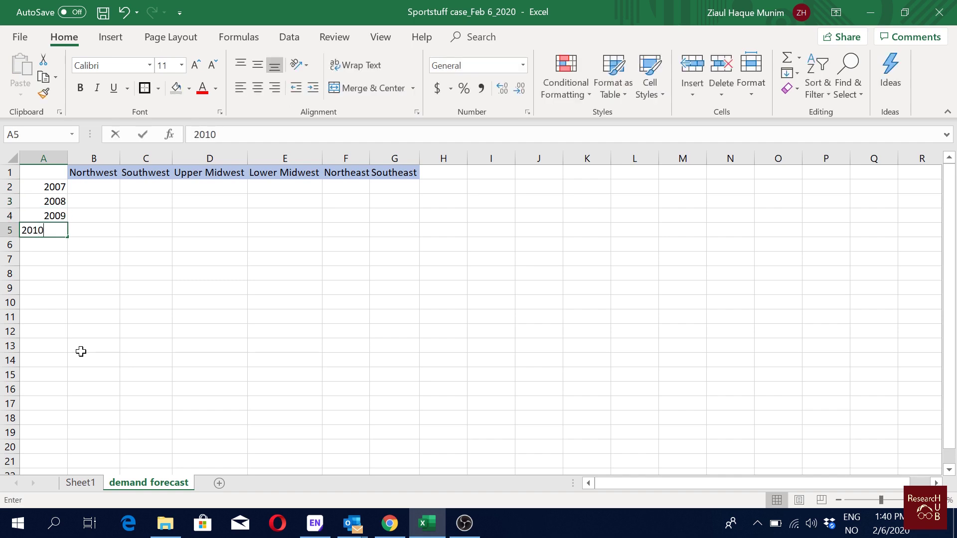
key("Tab")
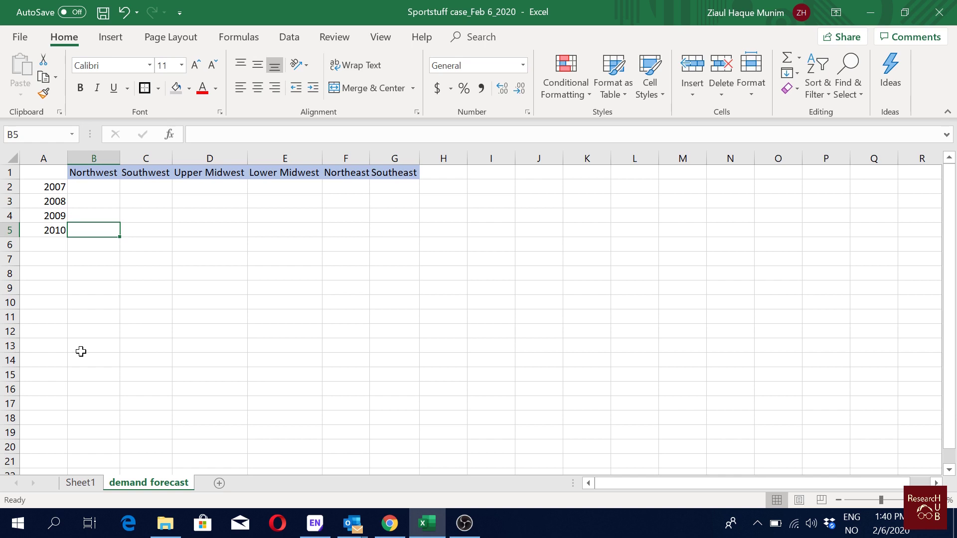
key("Up")
key("Up")
key("Up")
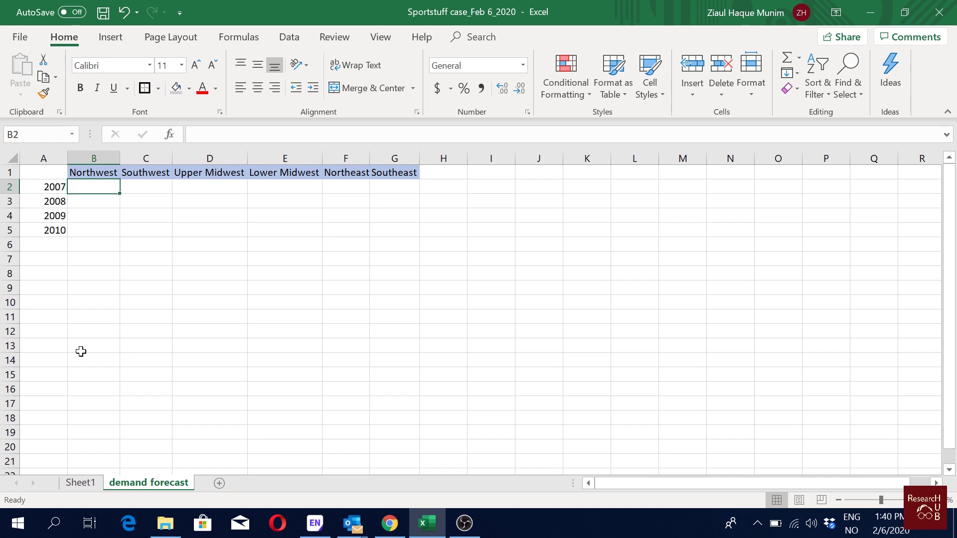
Enter 320,000 for Northwest and format B2:G5 in Comma Style with no decimals
type("3")
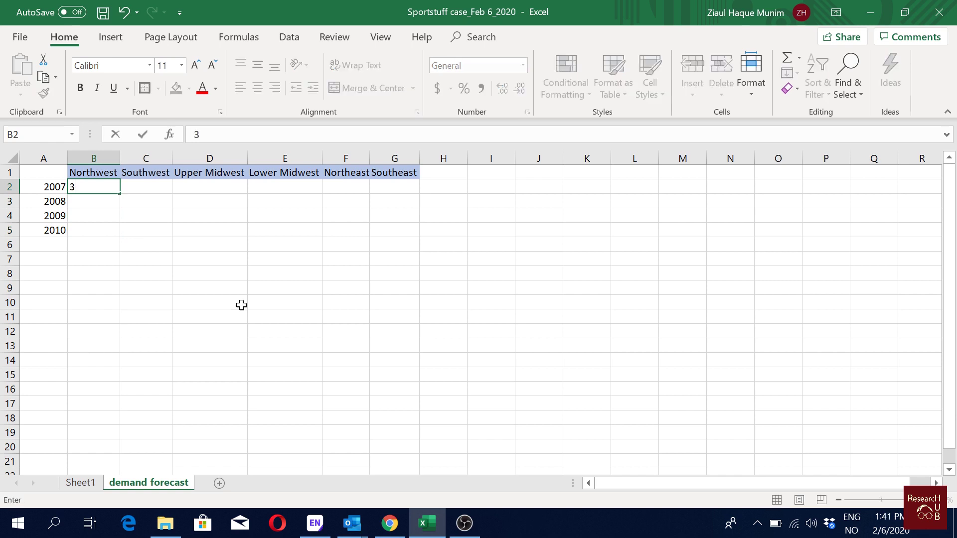
type("20000")
key("Tab")
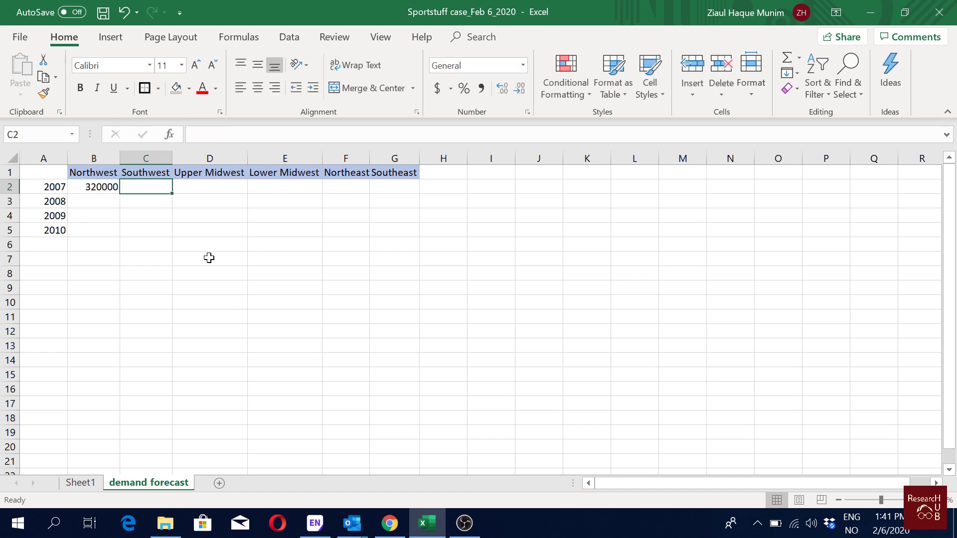
left_click_drag(102, 188, 392, 223)
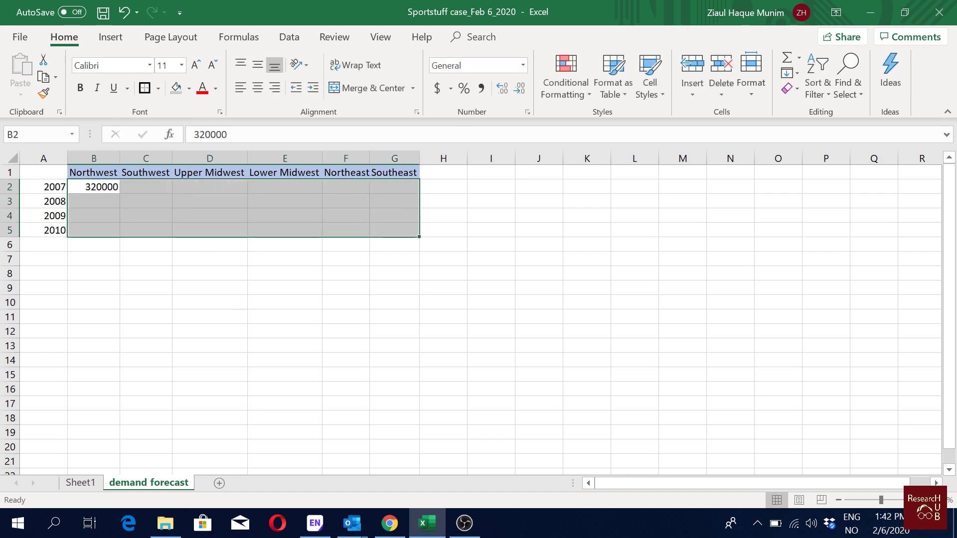
left_click(483, 91)
left_click(519, 88)
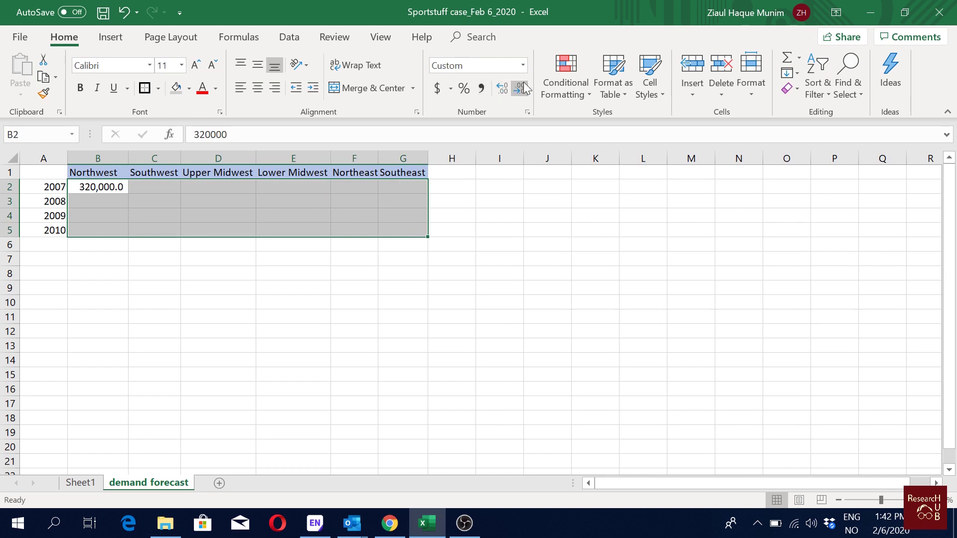
left_click(519, 88)
left_click(316, 370)
Enter the remaining 2007 demands: 200,000, 160,000, 220,000, 350,000 and 175,000
left_click(155, 187)
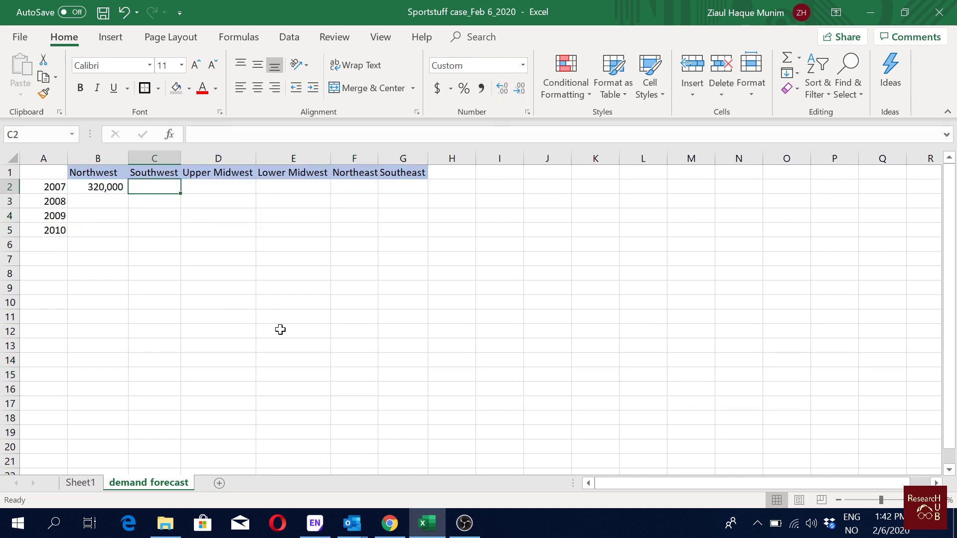
type("200000")
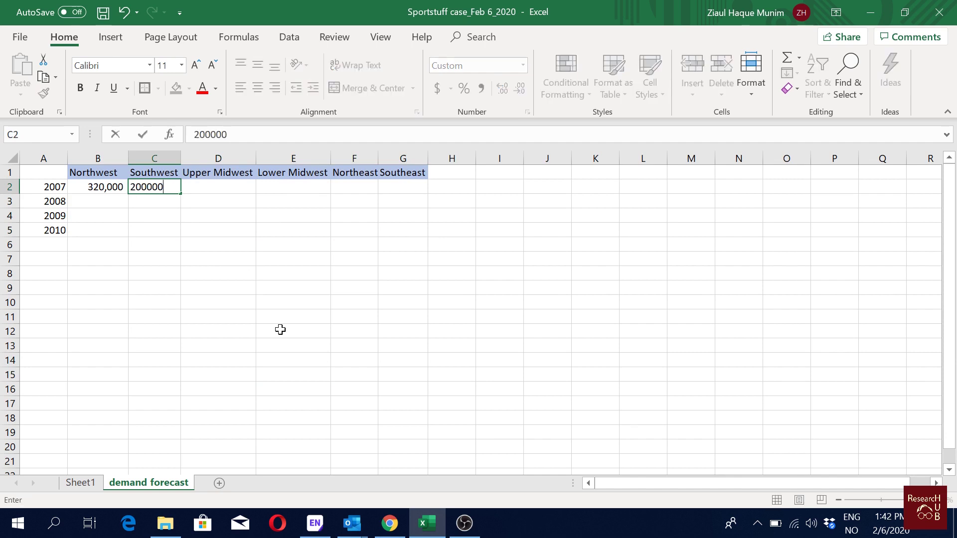
key("Return")
key("Up")
key("Right")
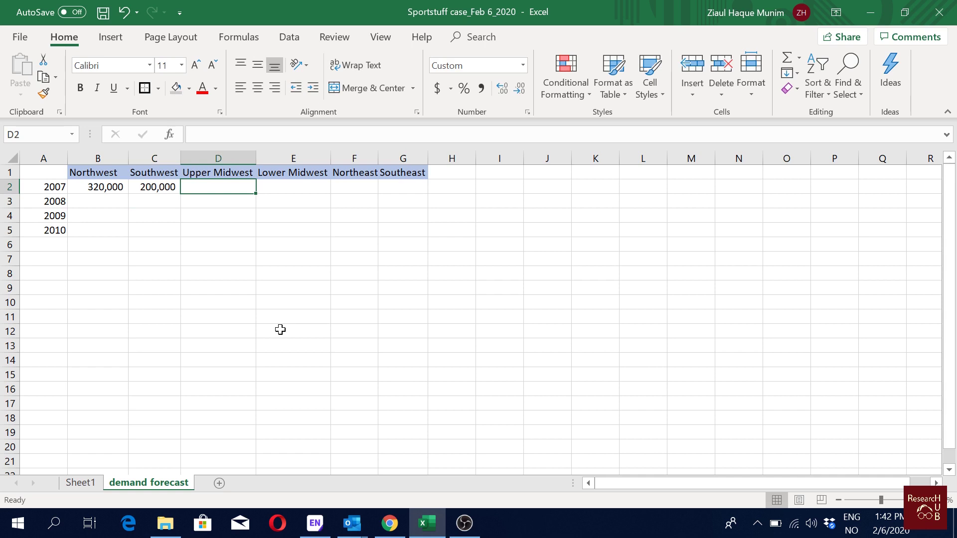
type("16")
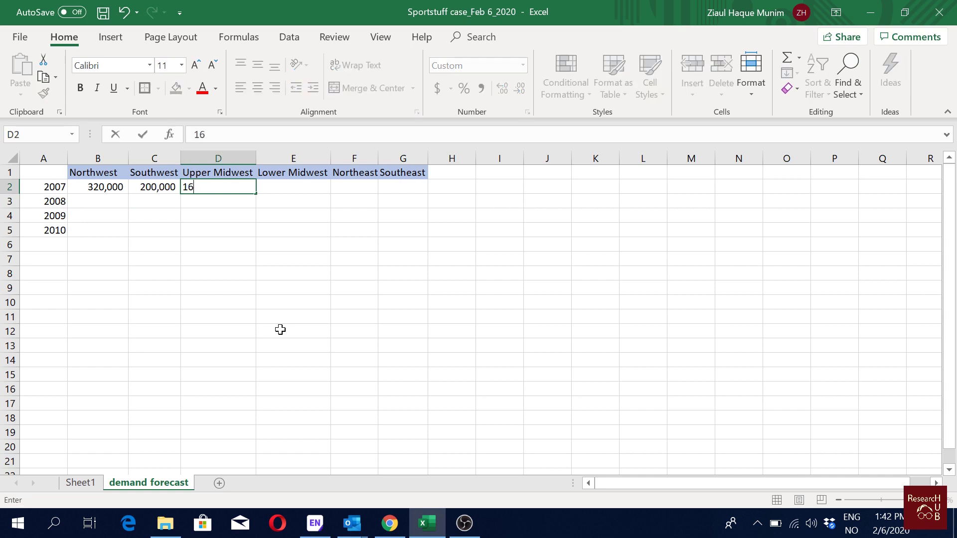
type("0,00000")
key("Tab")
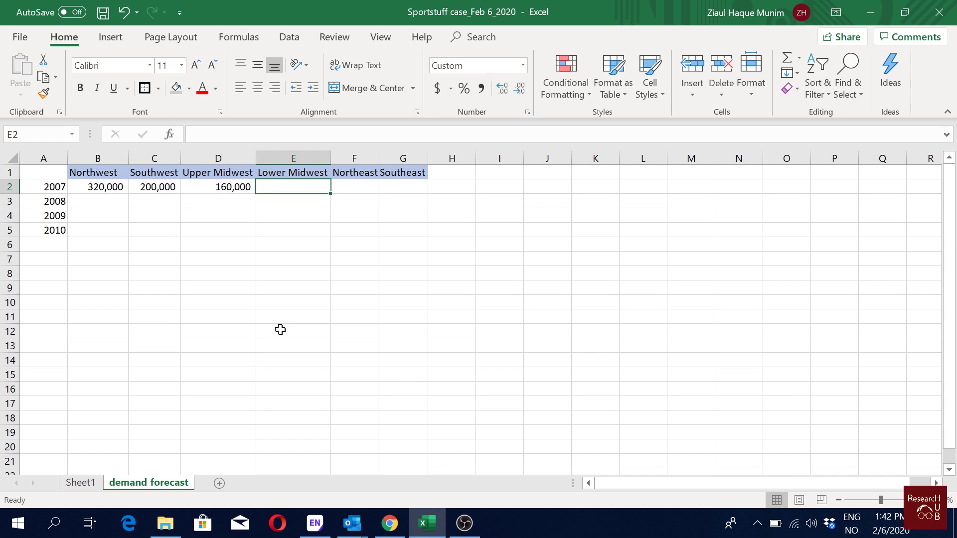
type("220000")
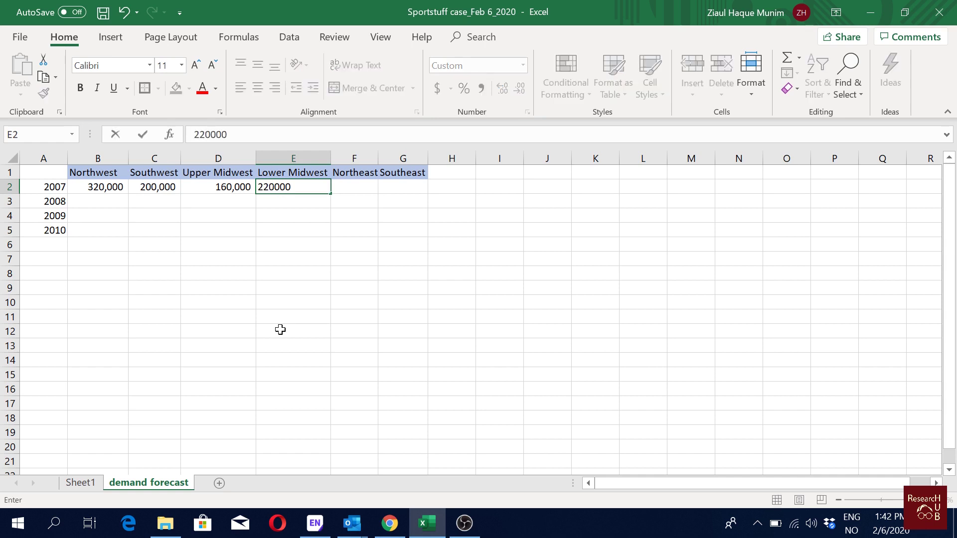
key("Tab")
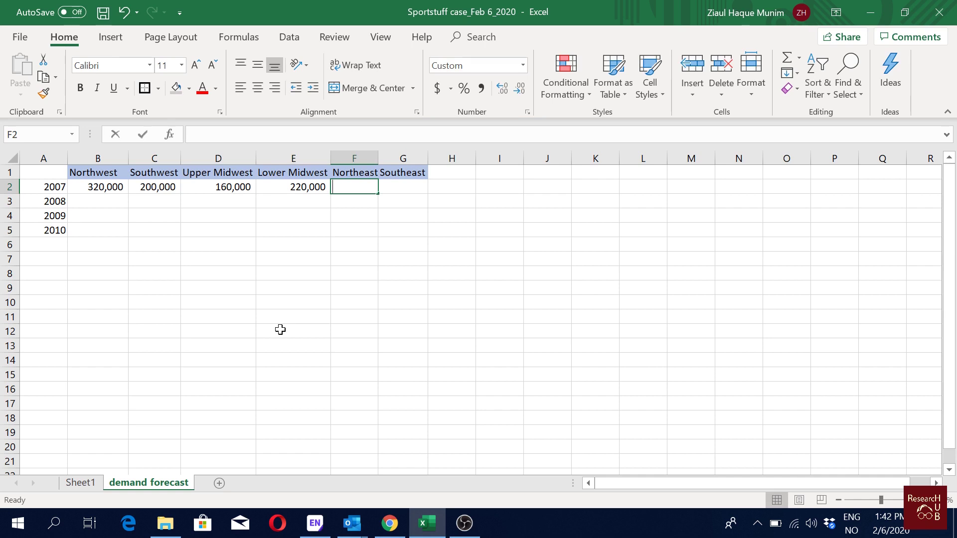
type("350000")
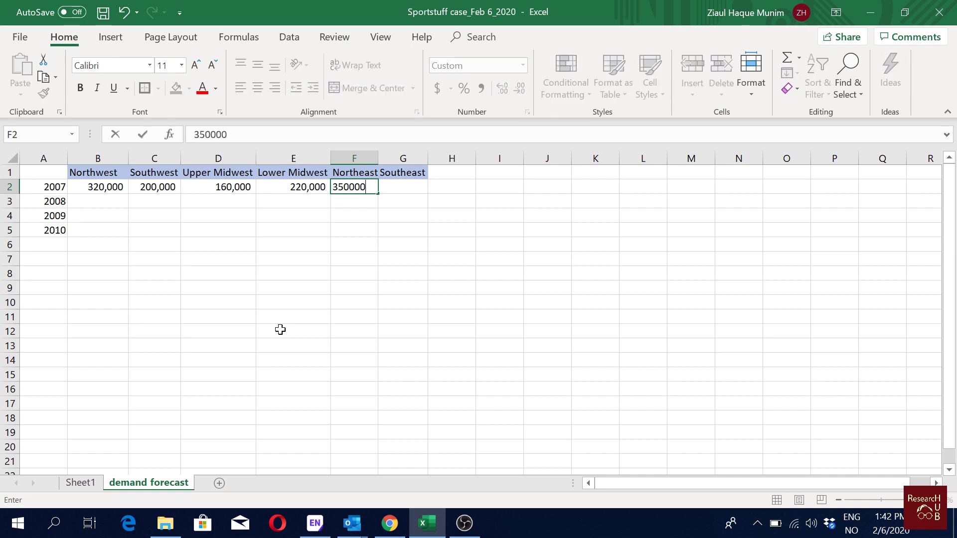
key("Tab")
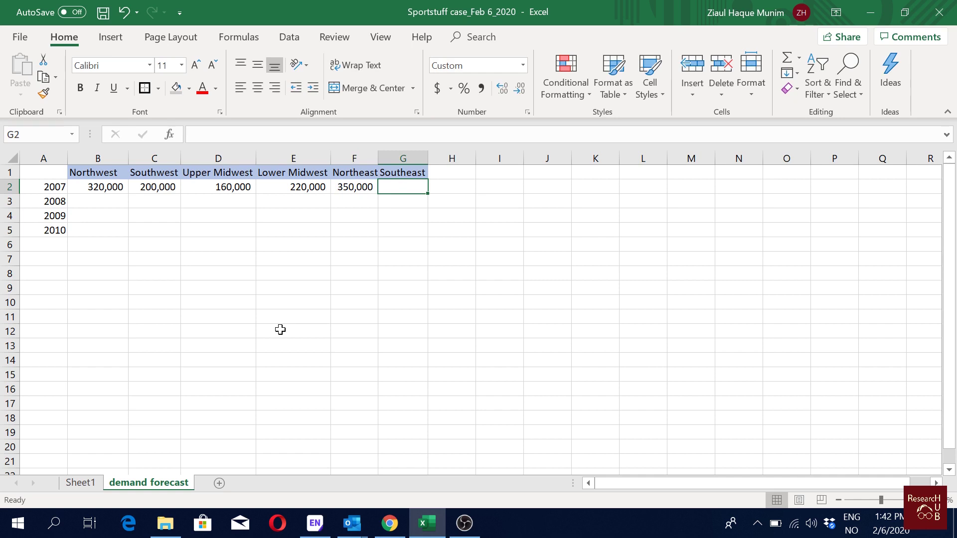
type("175000")
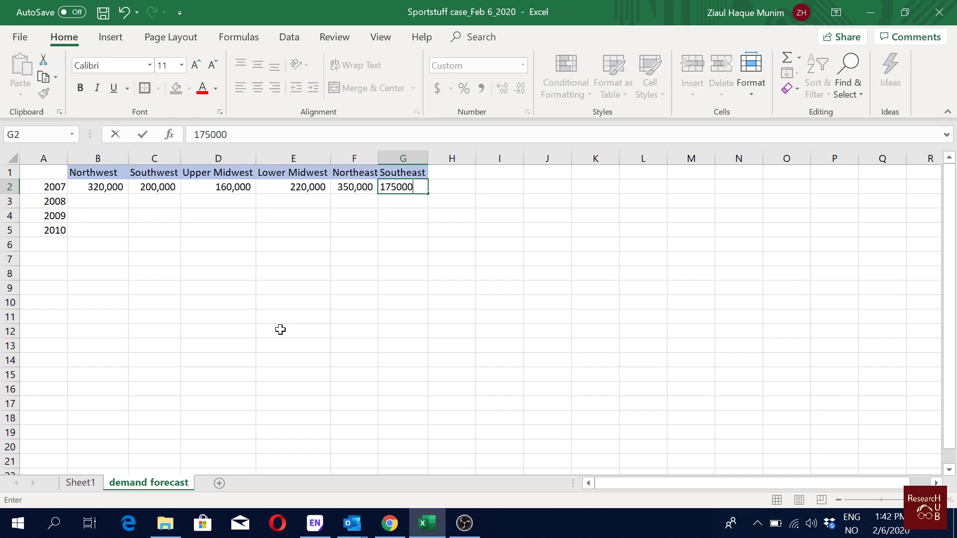
key("Return")
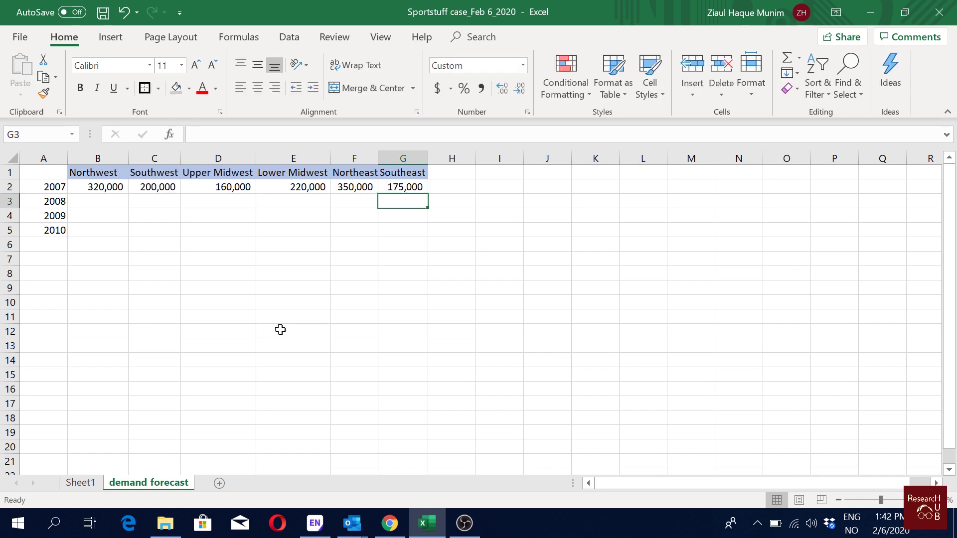
key("Left")
key("Left")
key("Left")
key("Left")
key("Left")
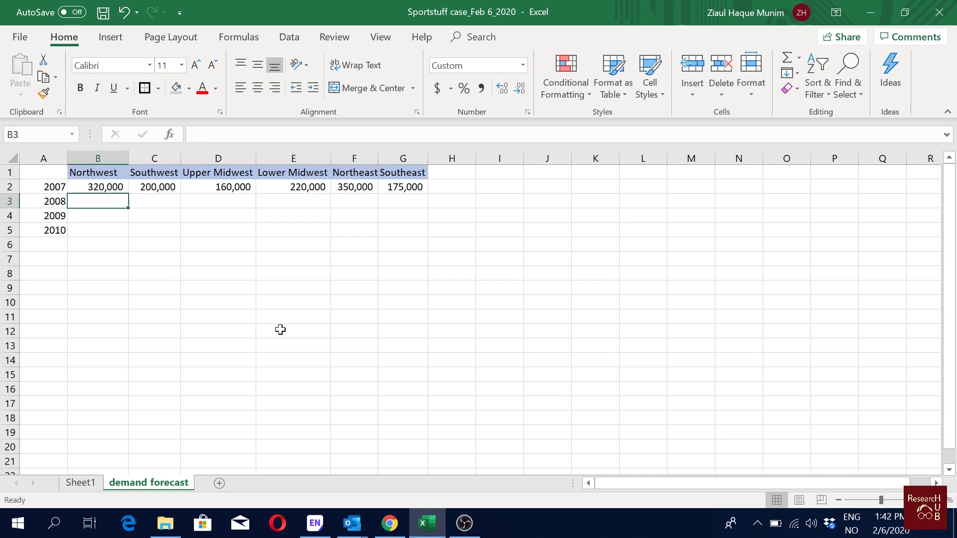
Enter =B2*1.8 in B3 and fill it across to G3 for the 2008 forecast
type("=")
key("Up")
type("*.")
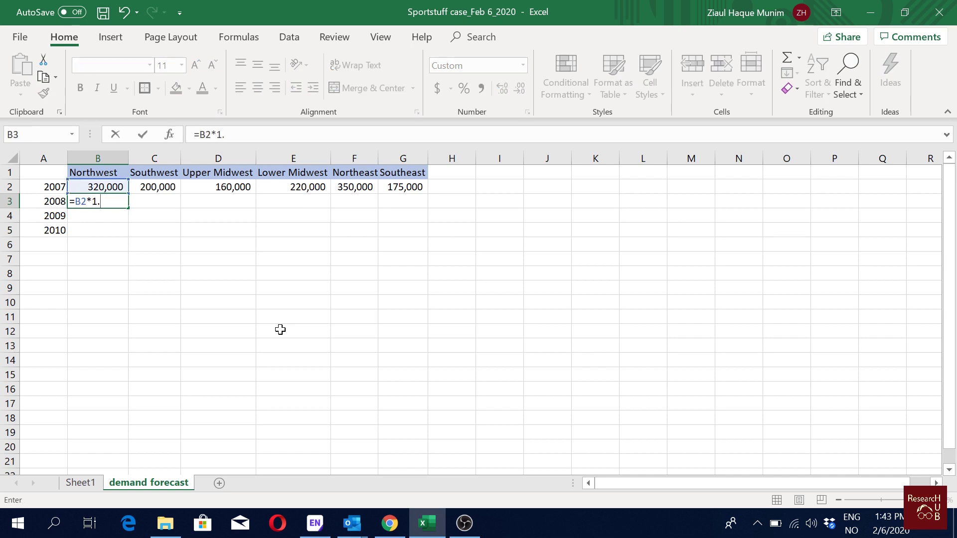
key("ctrl+Return")
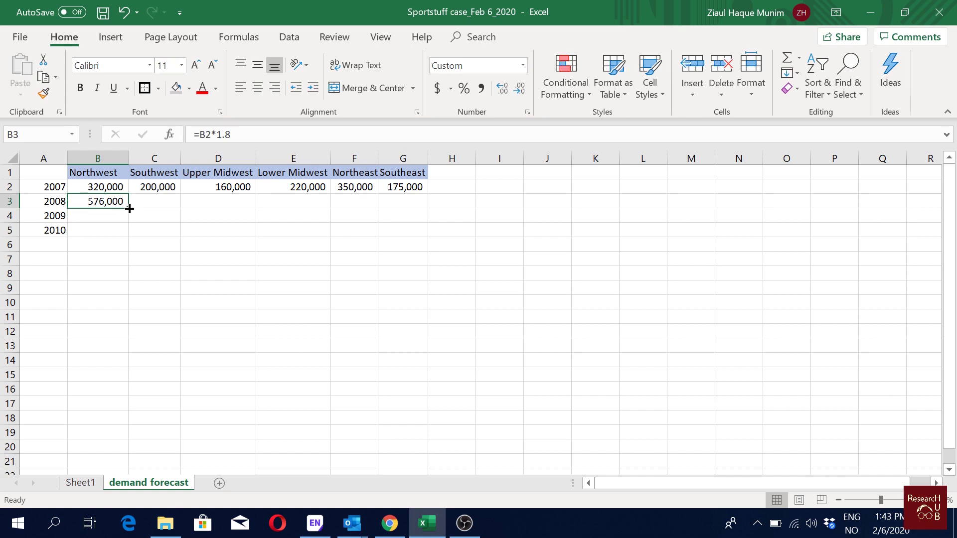
left_click_drag(130, 208, 418, 221)
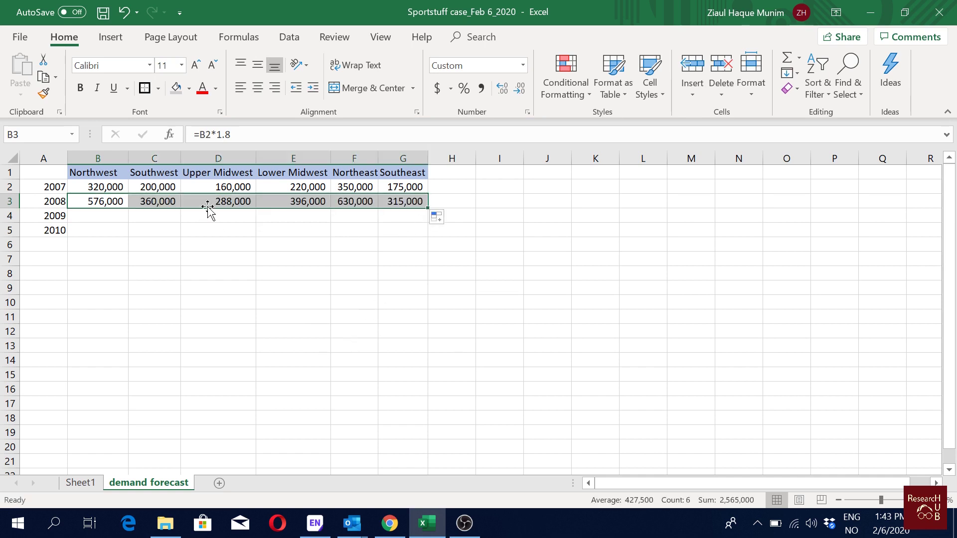
left_click(406, 184)
left_click(407, 201)
double_click(407, 202)
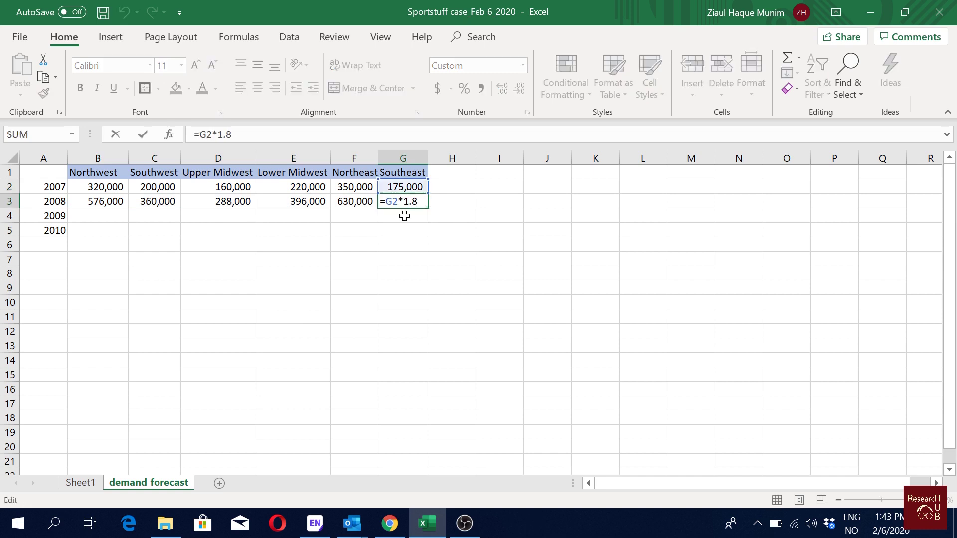
key("Return")
key("Left")
key("Left")
key("Left")
key("Left")
key("Left")
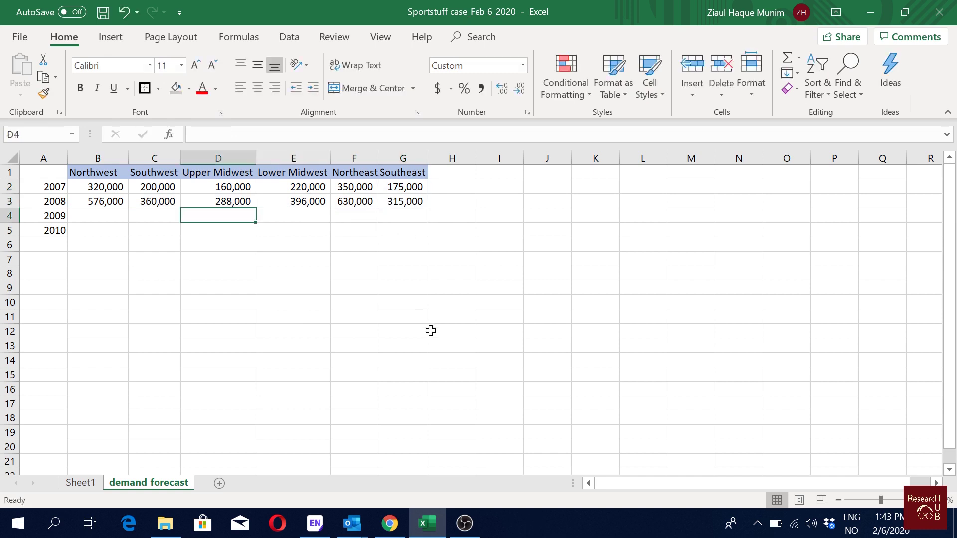
Enter =B3*1.8 in B4 and fill the 2009–2010 rows across to column G
type("=")
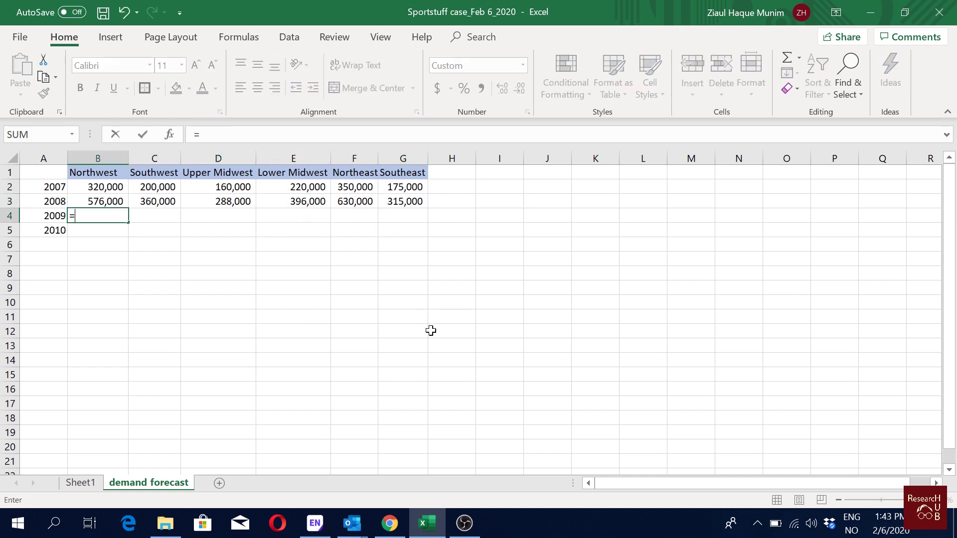
key("Up")
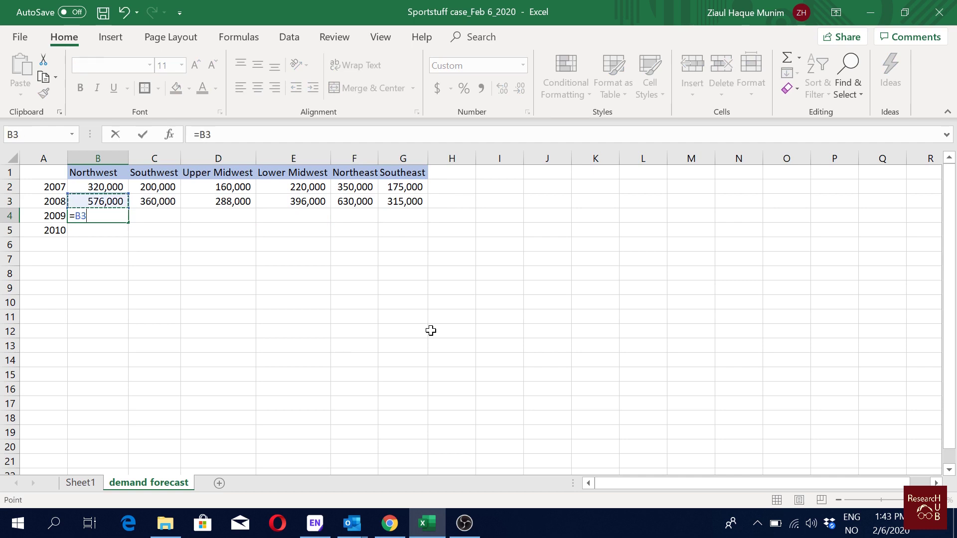
type("*")
key("Return")
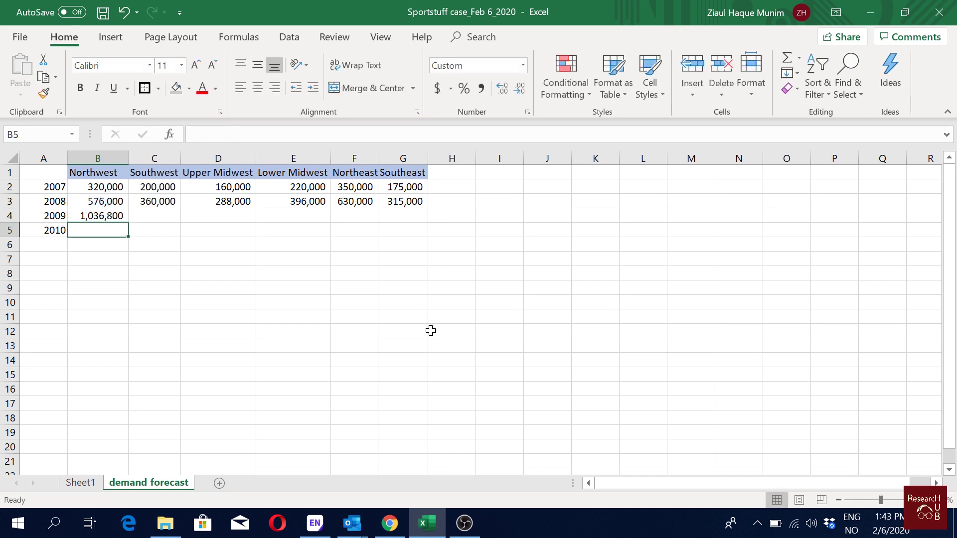
left_click(95, 203)
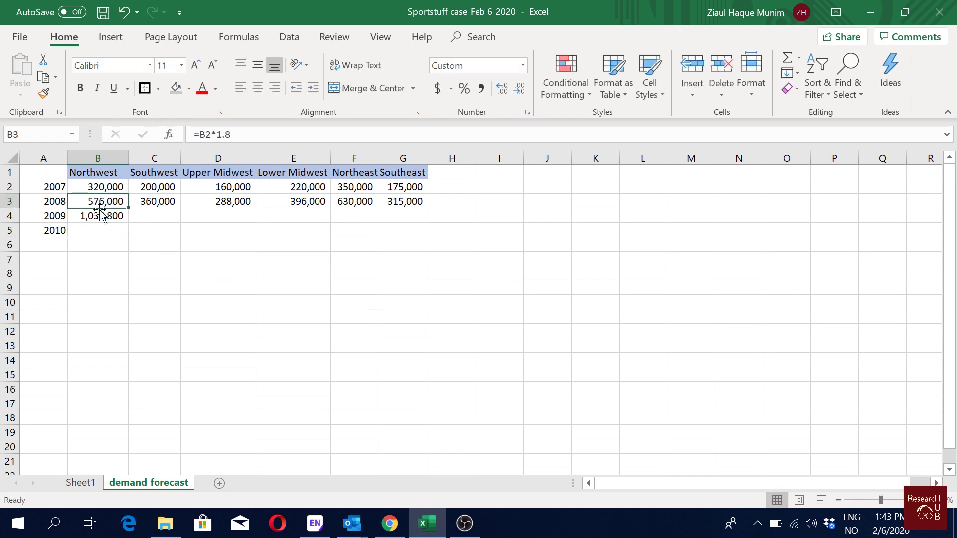
left_click(122, 217)
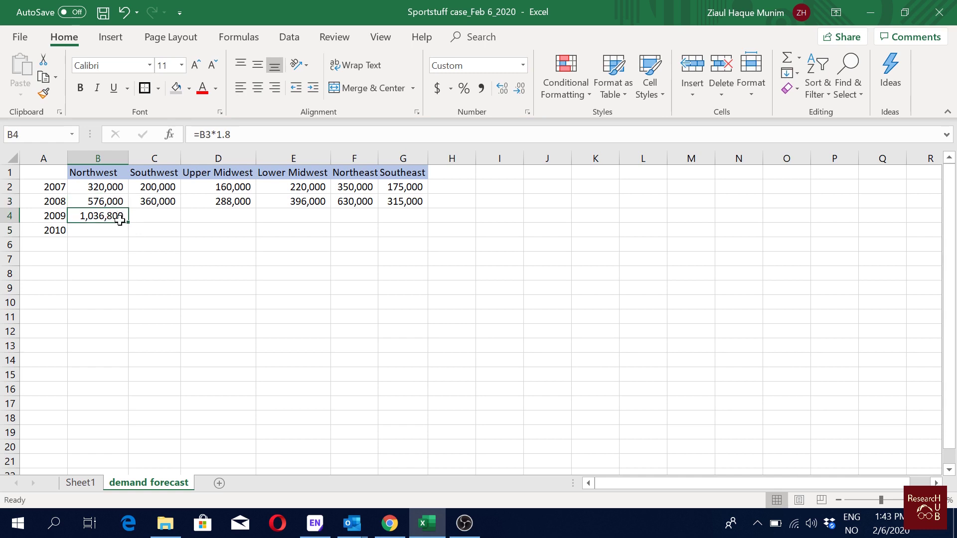
left_click_drag(125, 224, 424, 241)
left_click(200, 318)
double_click(106, 229)
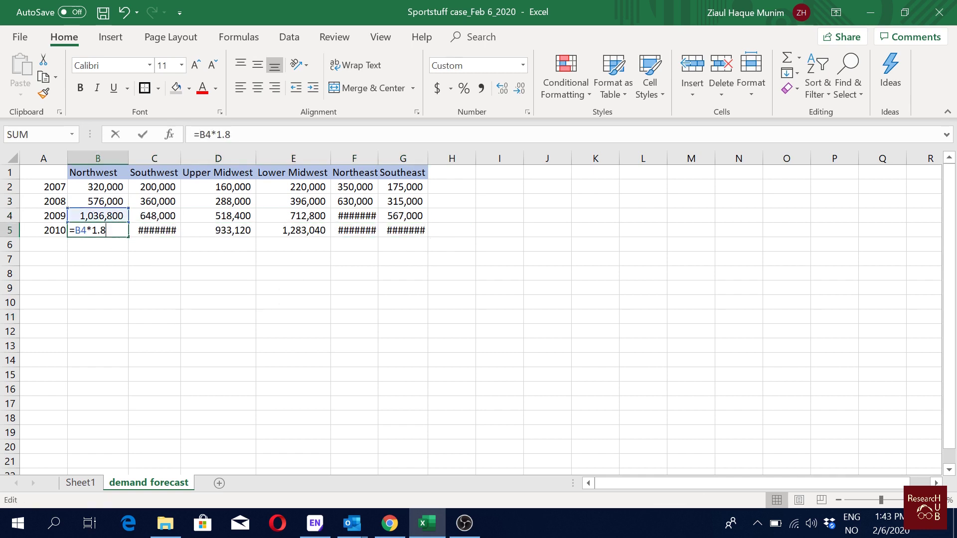
key("Return")
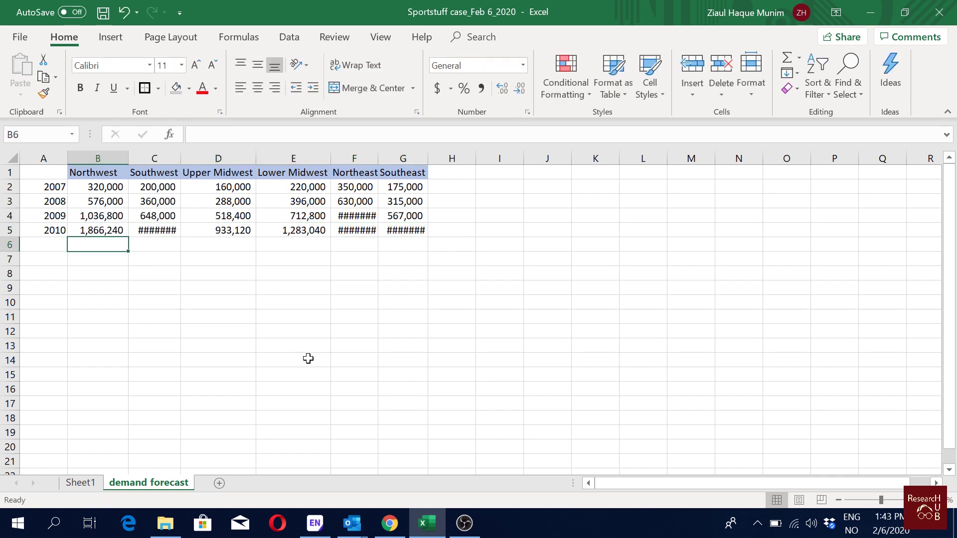
key("Up")
key("Up")
key("Up")
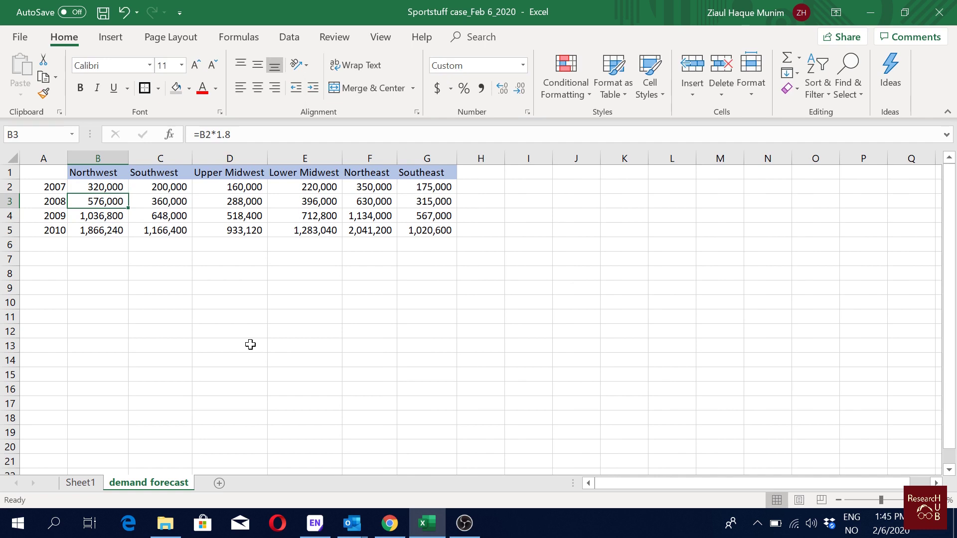
Copy the 2008 demand row B3:G3 from the demand forecast sheet
key("shift+Right")
key("shift+Right")
key("shift+Right")
key("shift+Right")
key("shift+Right")
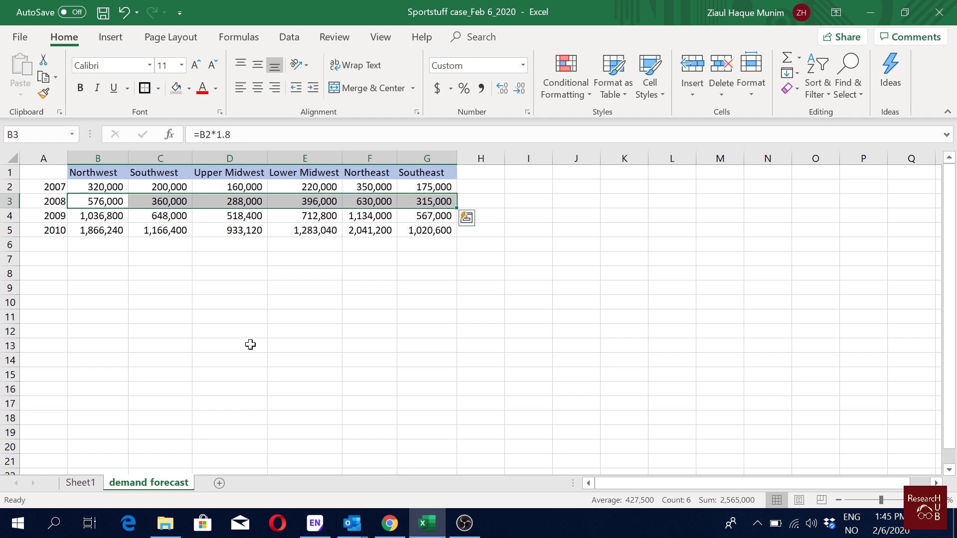
key("ctrl+q")
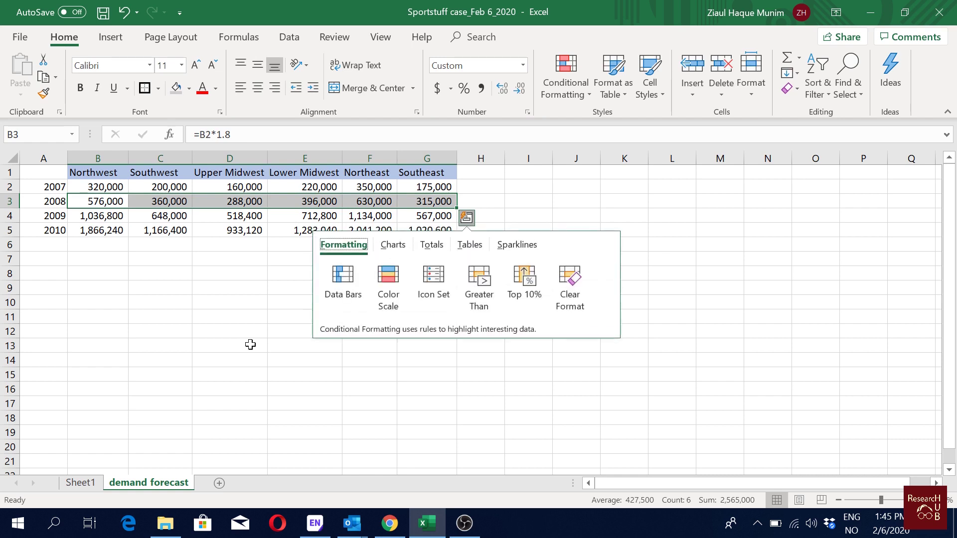
left_click(229, 287)
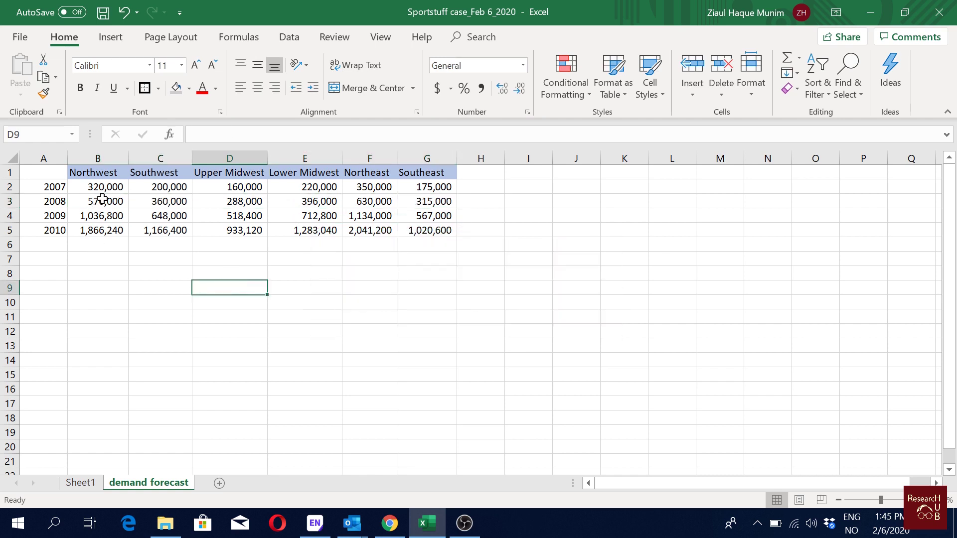
left_click_drag(98, 200, 405, 201)
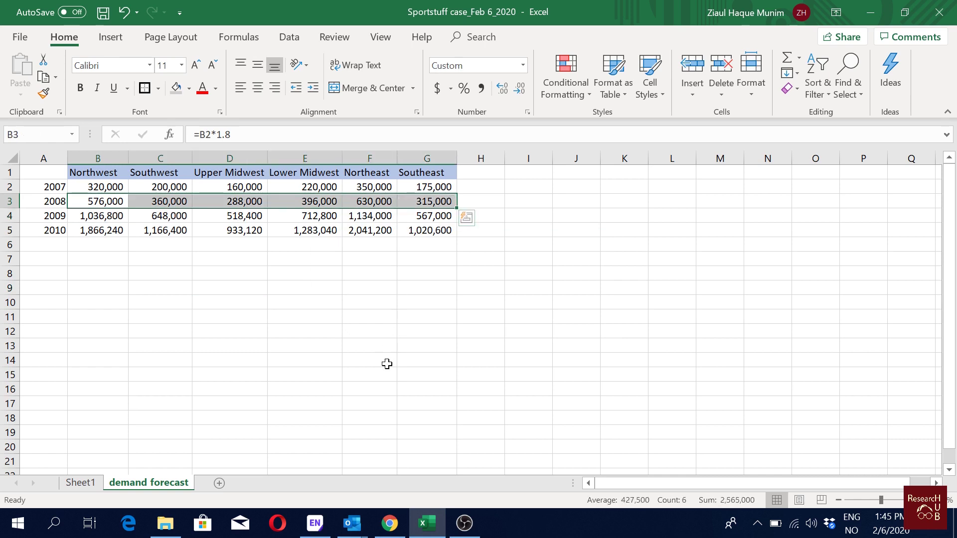
key("ctrl+c")
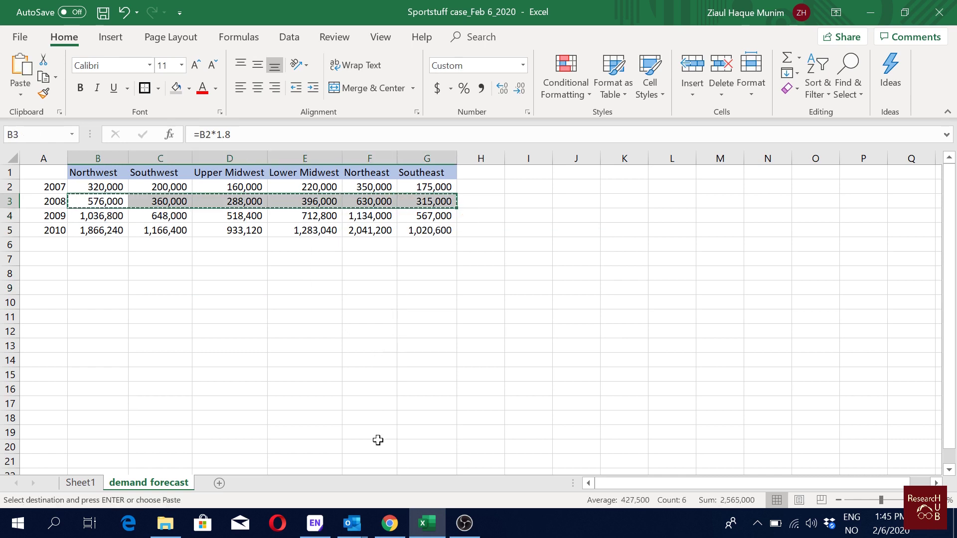
Paste it as values into Sheet1 B14:G14, remove the decimals, and make it bold
left_click(85, 482)
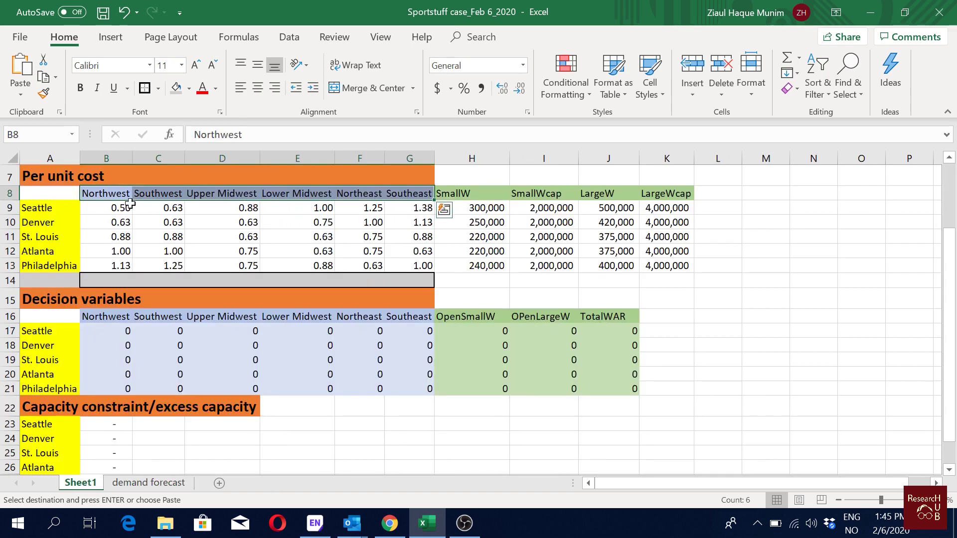
left_click_drag(120, 278, 408, 279)
right_click(408, 279)
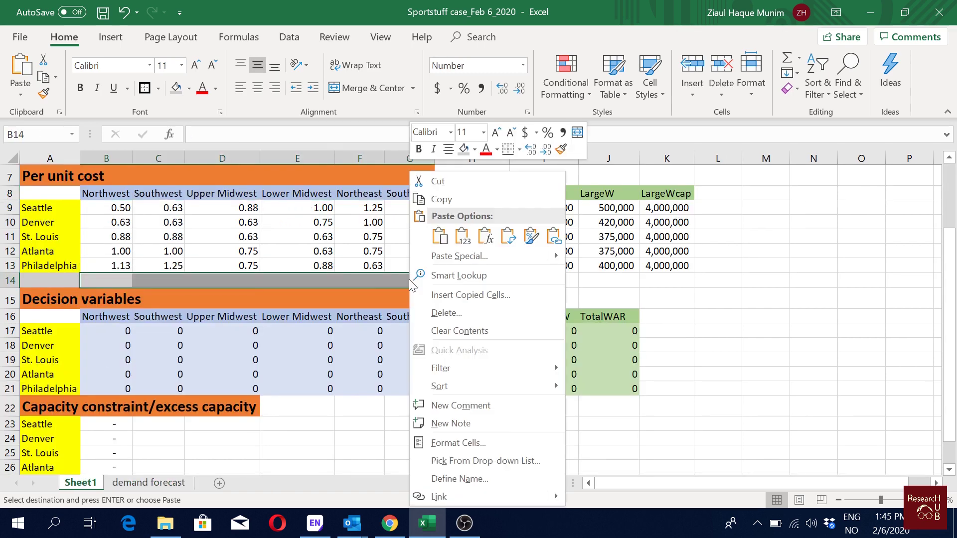
left_click(461, 235)
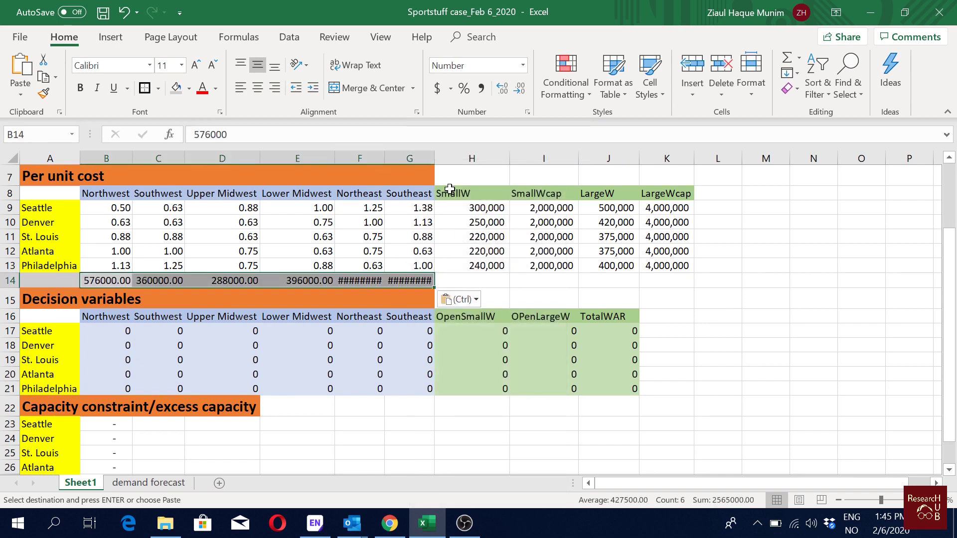
double_click(519, 88)
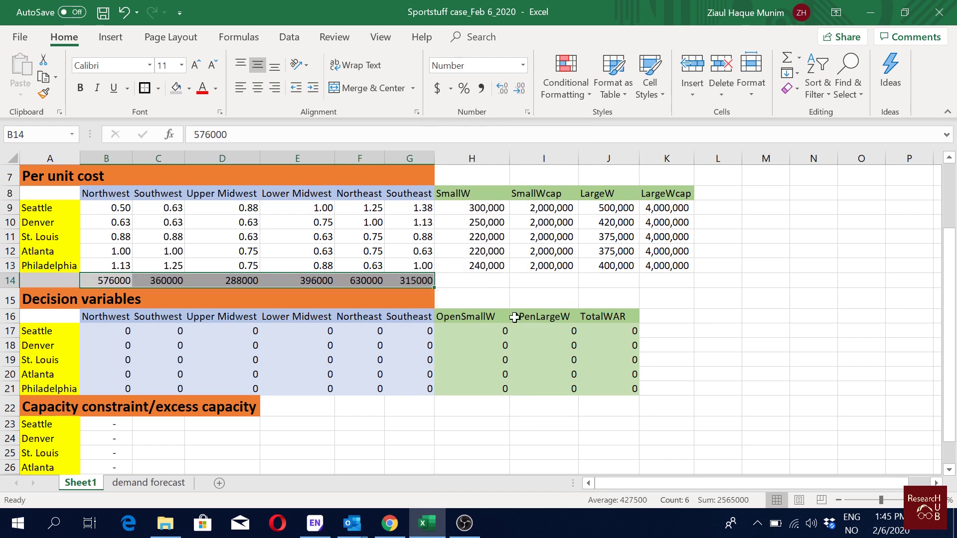
left_click(527, 287)
left_click_drag(124, 280, 418, 281)
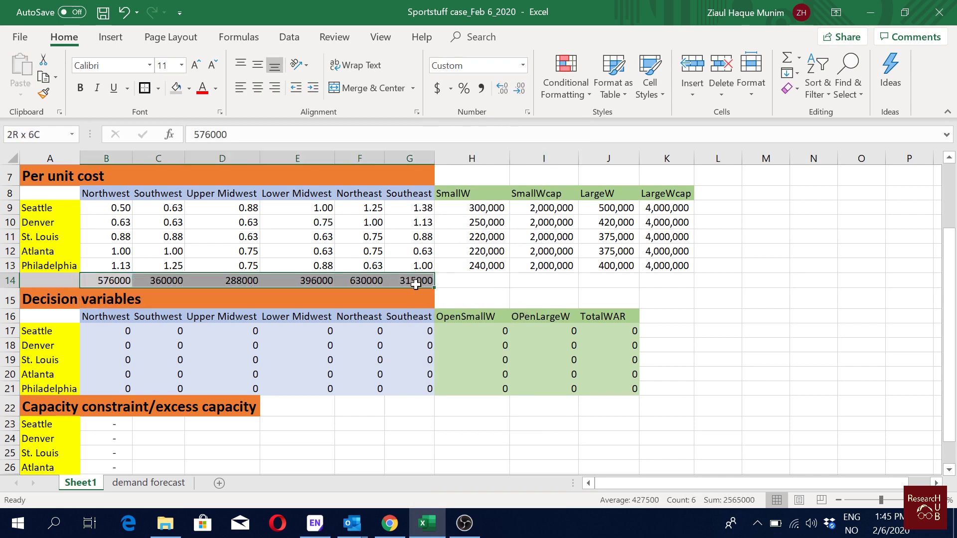
left_click(79, 87)
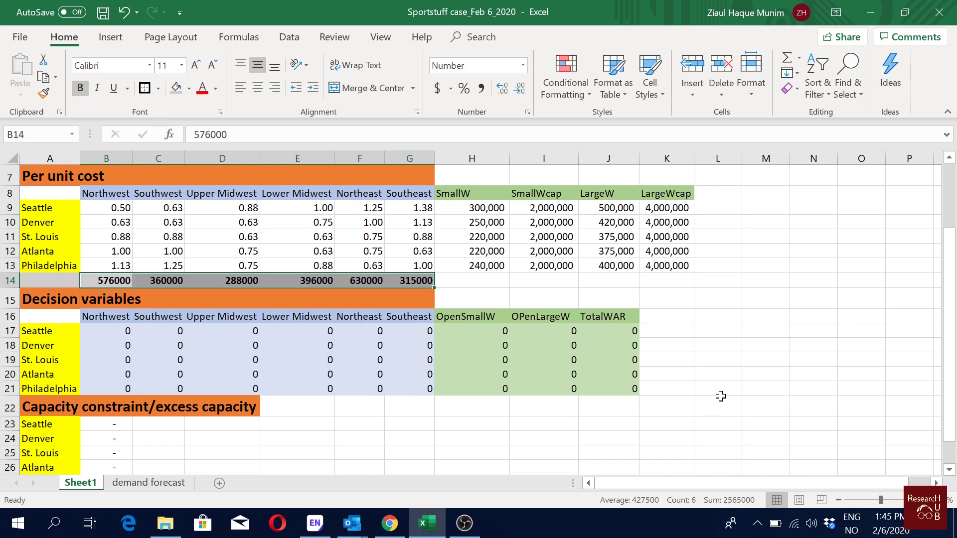
left_click(749, 371)
Save, then copy the six decision-variable region headers into B30
key("ctrl+s")
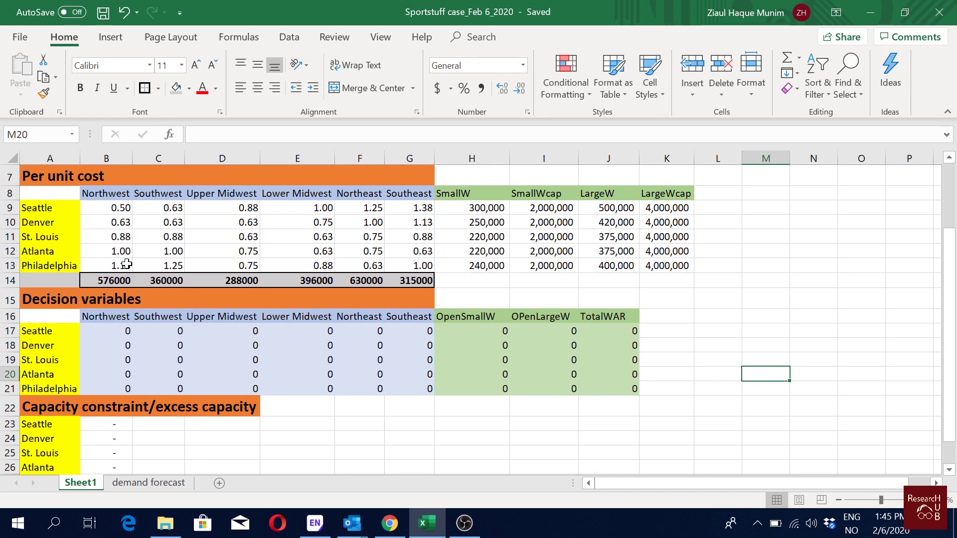
scroll(126, 264, "down", 1)
key("Up")
key("Up")
key("Up")
key("Left")
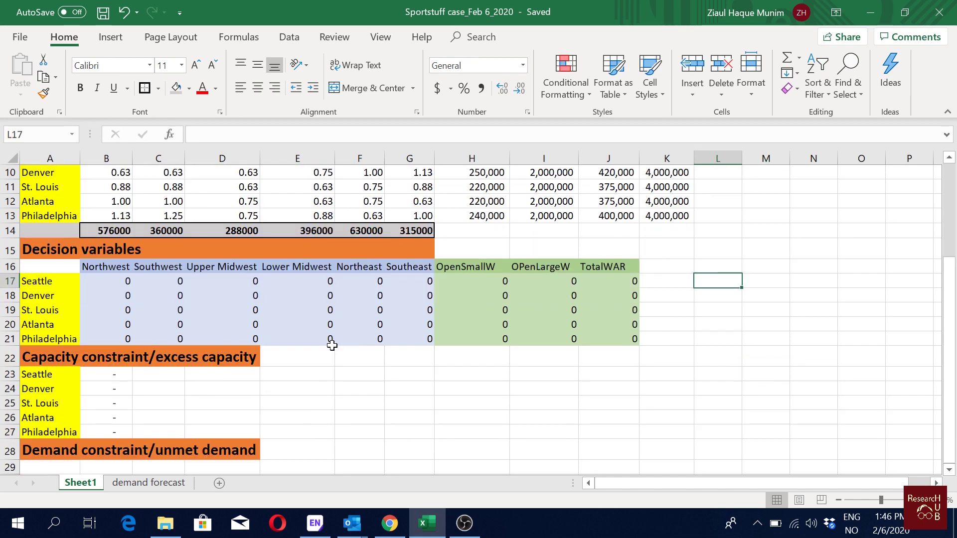
scroll(194, 421, "down", 1)
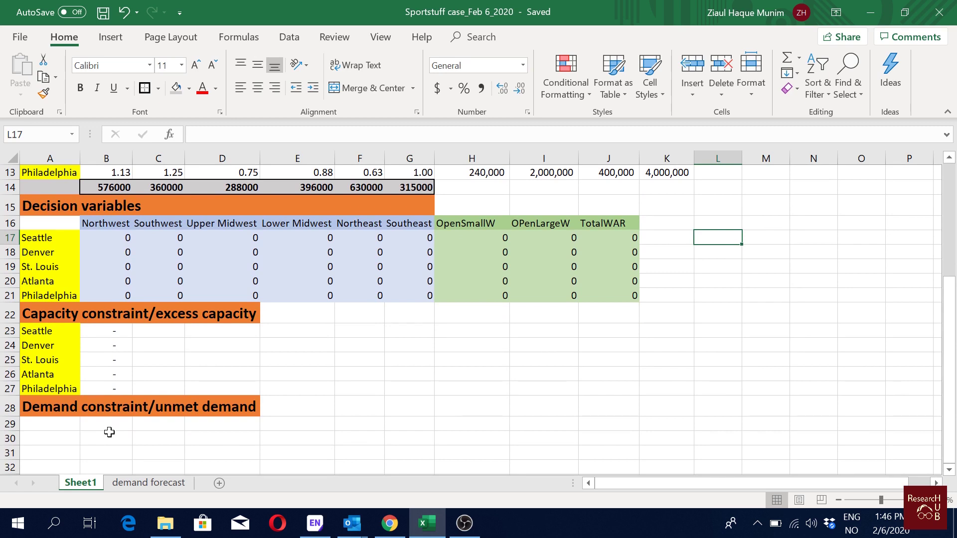
left_click(122, 223)
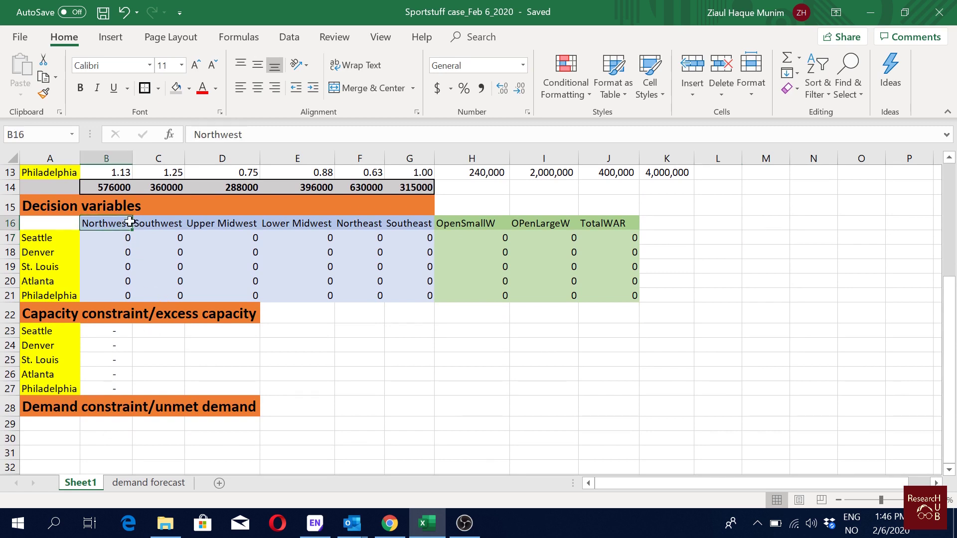
left_click_drag(129, 222, 413, 224)
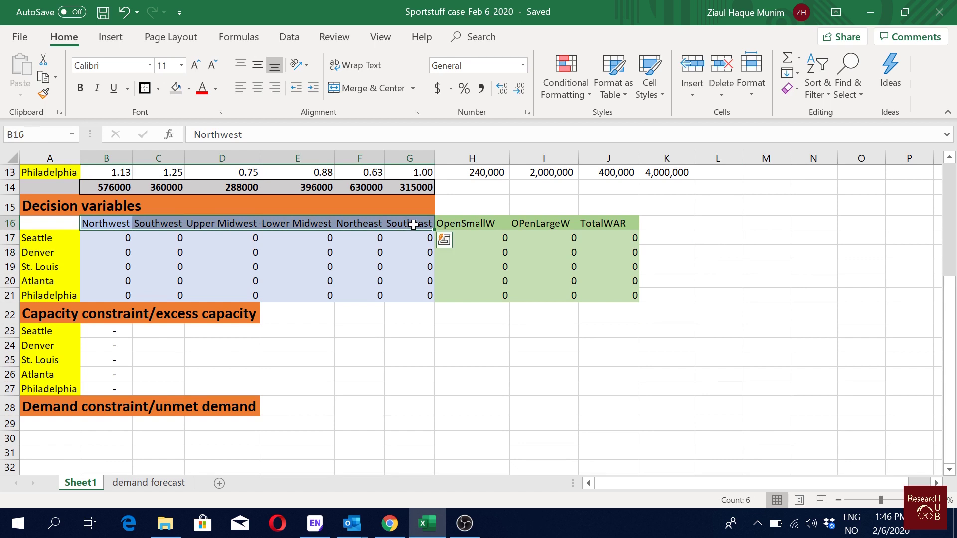
key("ctrl+c")
left_click(104, 434)
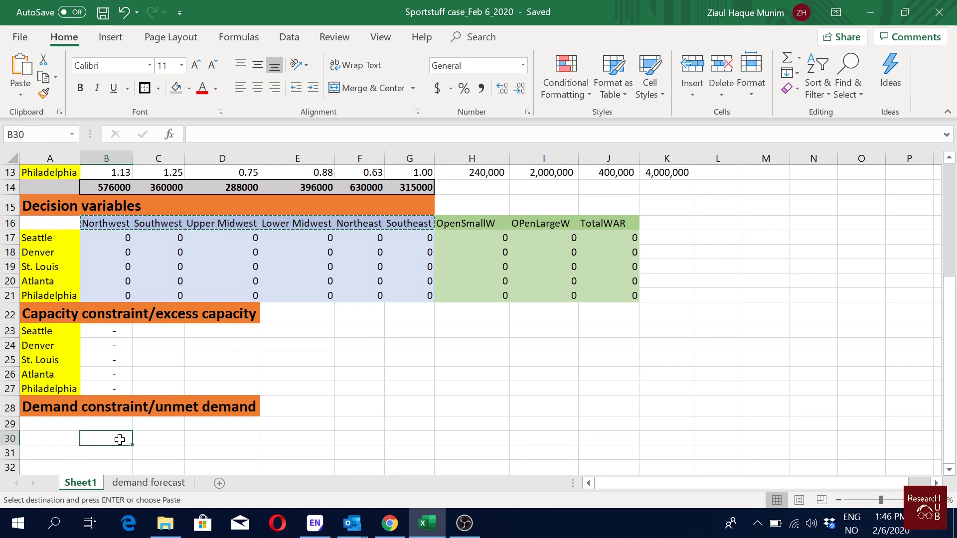
key("ctrl+v")
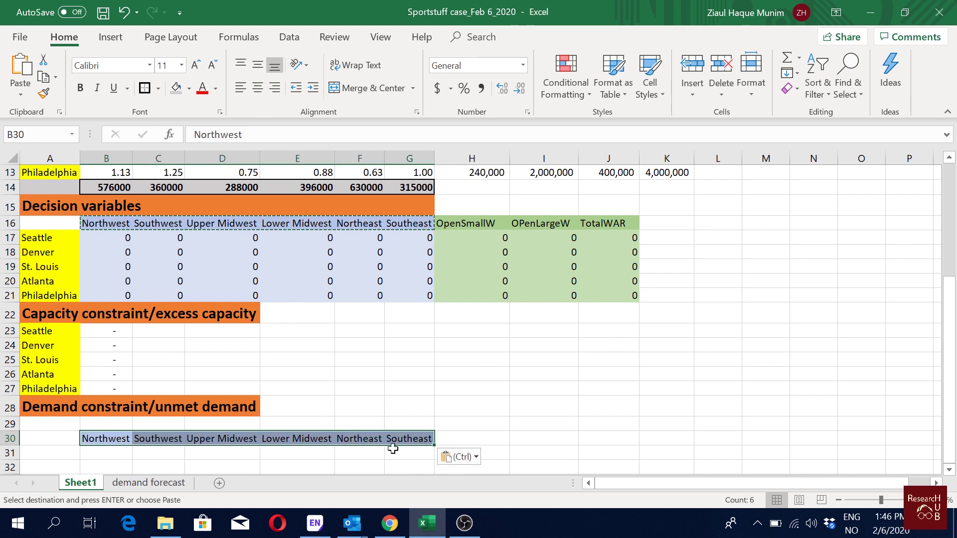
key("Escape")
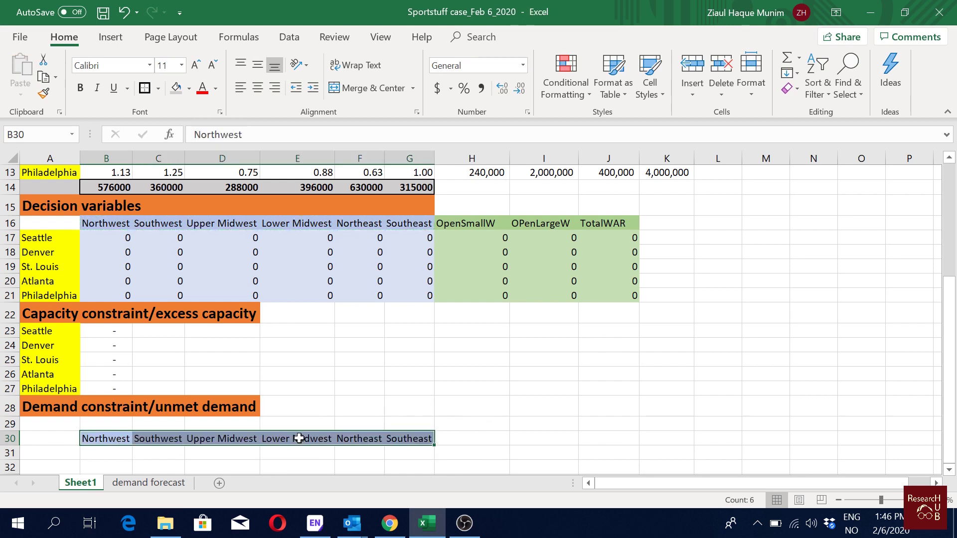
Shade B29:G29 grey and check the Northwest–Southeast headers in row 30
left_click(171, 461)
left_click_drag(111, 423, 398, 420)
left_click(176, 88)
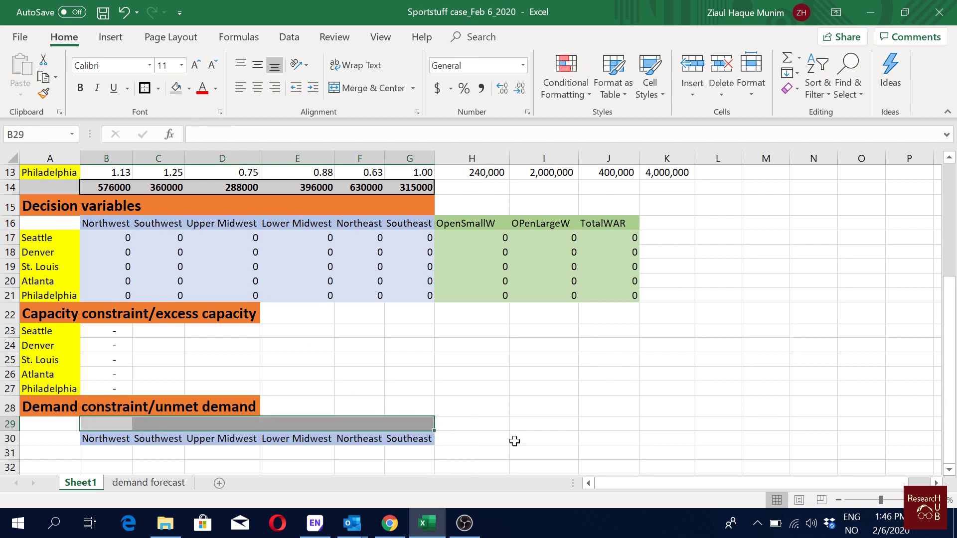
left_click(524, 406)
left_click(113, 424)
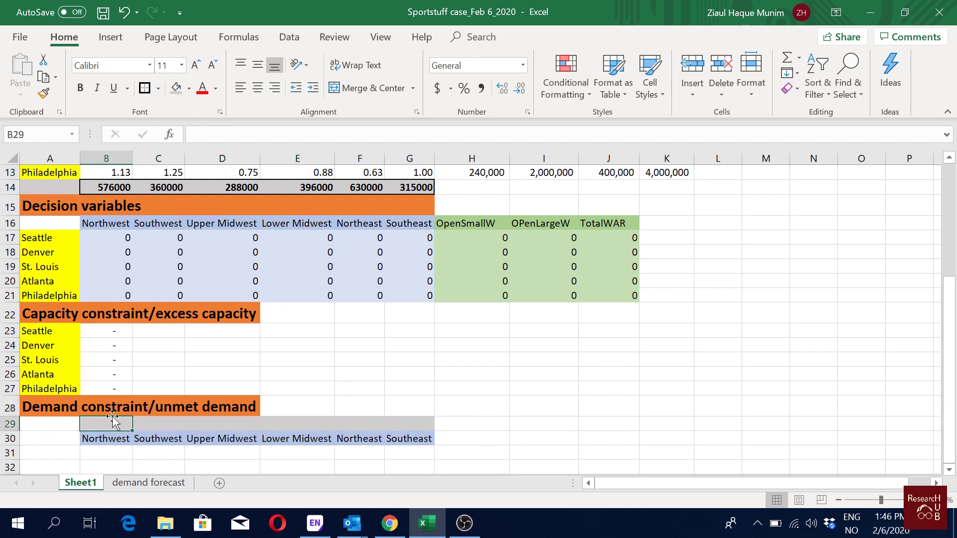
left_click_drag(118, 438, 421, 437)
left_click(492, 412)
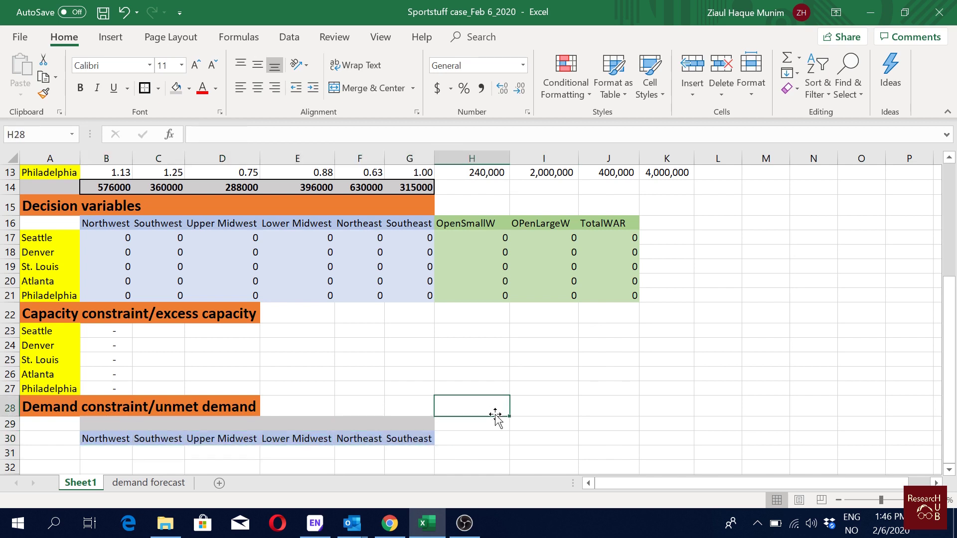
left_click(104, 423)
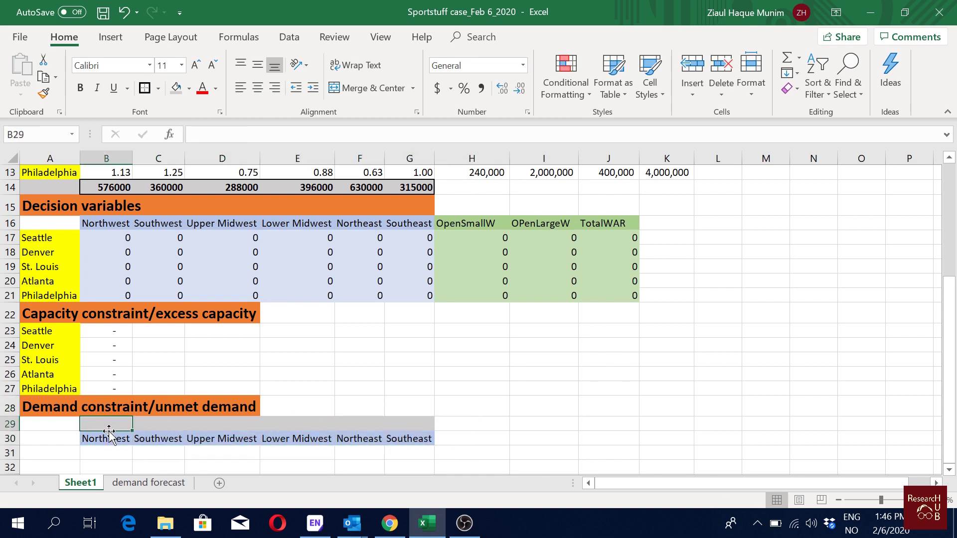
left_click(118, 438)
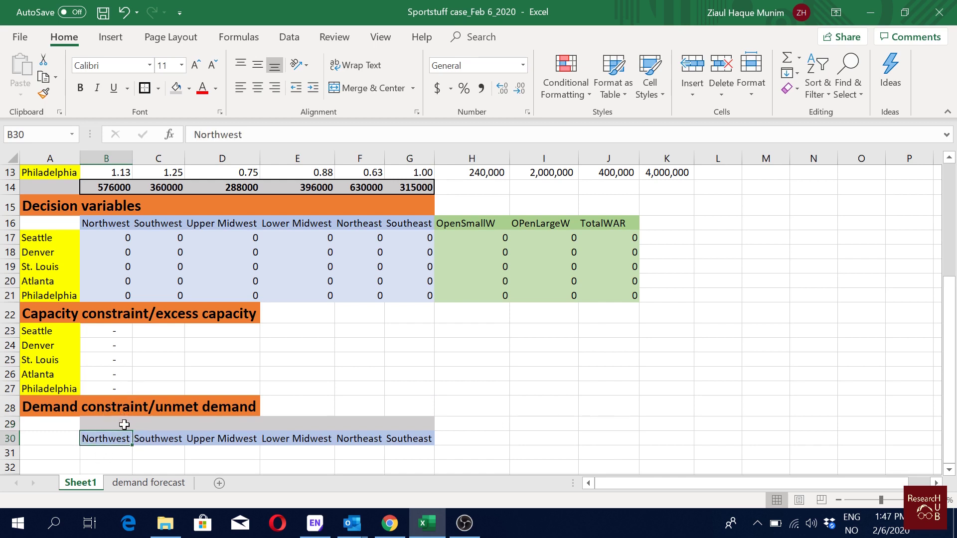
left_click(99, 425)
scroll(486, 404, "down", 1)
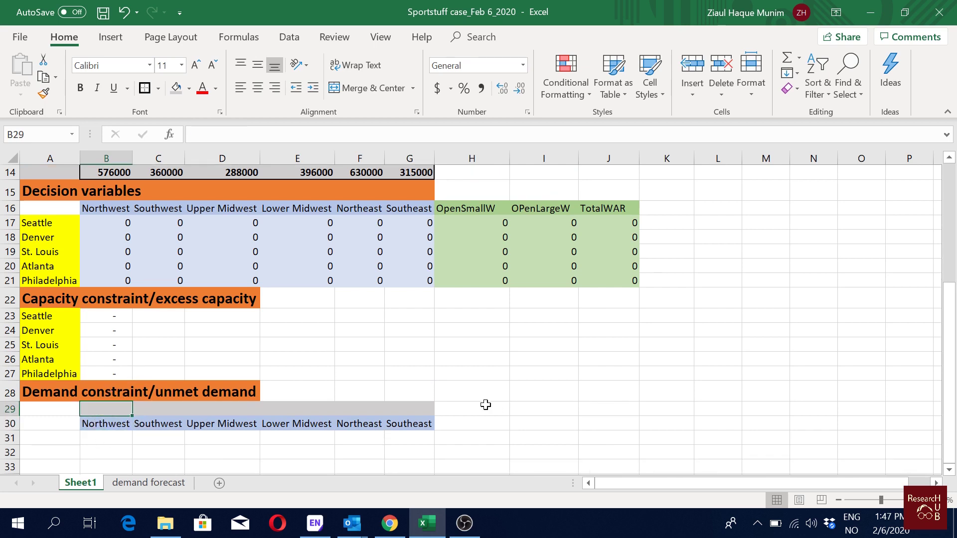
Enter =B14-SUM(B17:B21) in B29 and fill it to G29, showing 576000 through 315000
type("=")
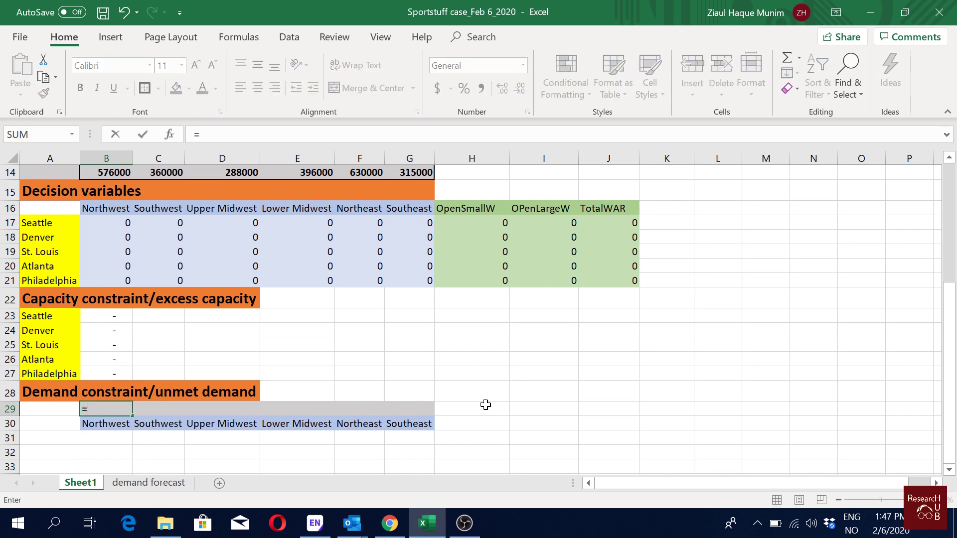
scroll(147, 240, "up", 1)
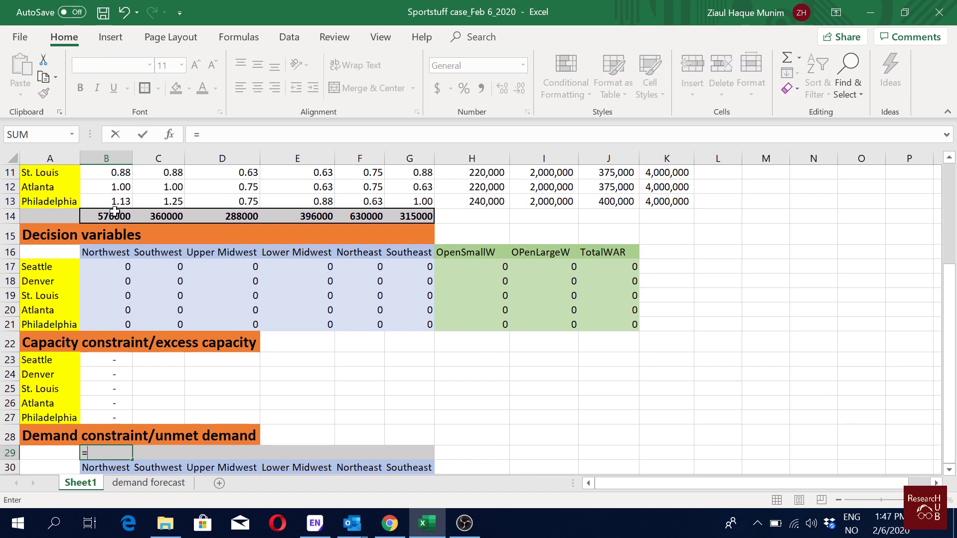
left_click(115, 216)
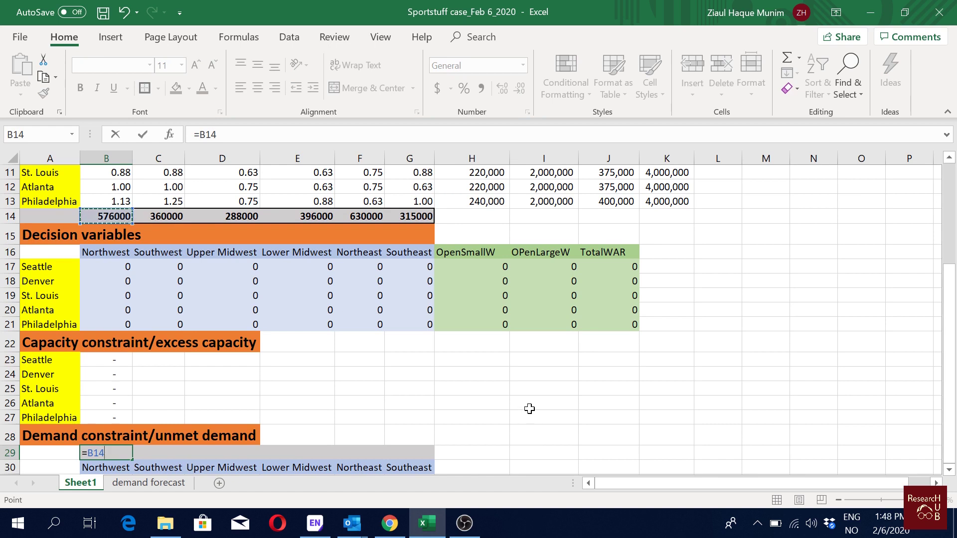
type("-sum")
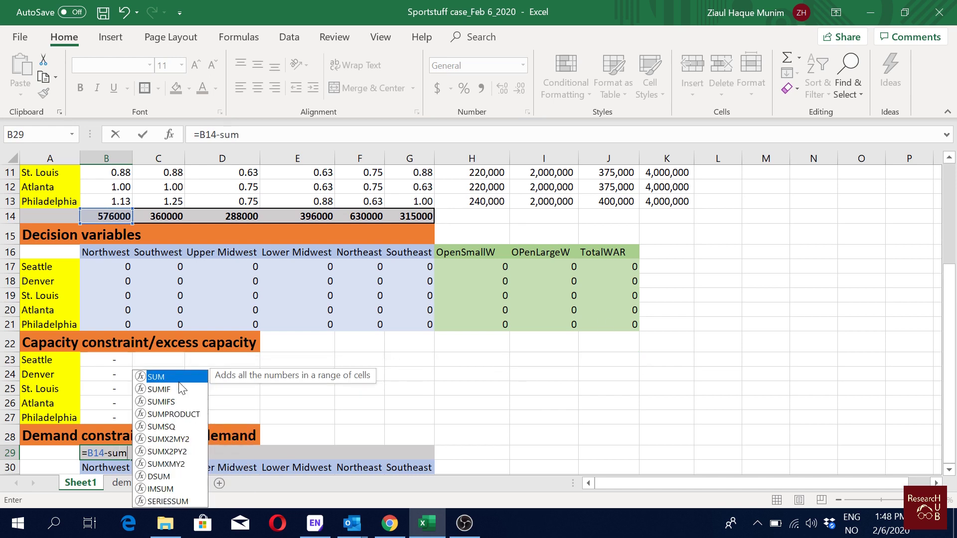
double_click(179, 383)
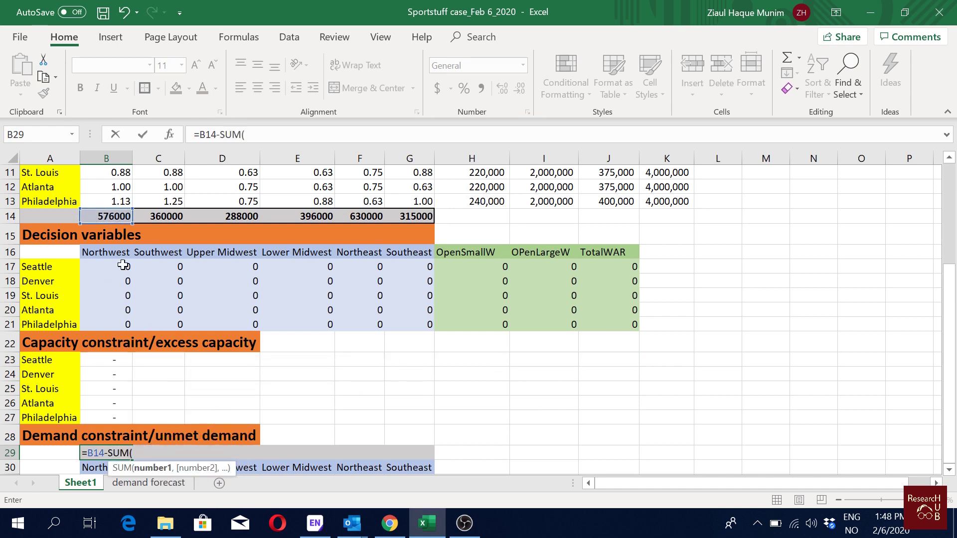
left_click_drag(123, 265, 125, 320)
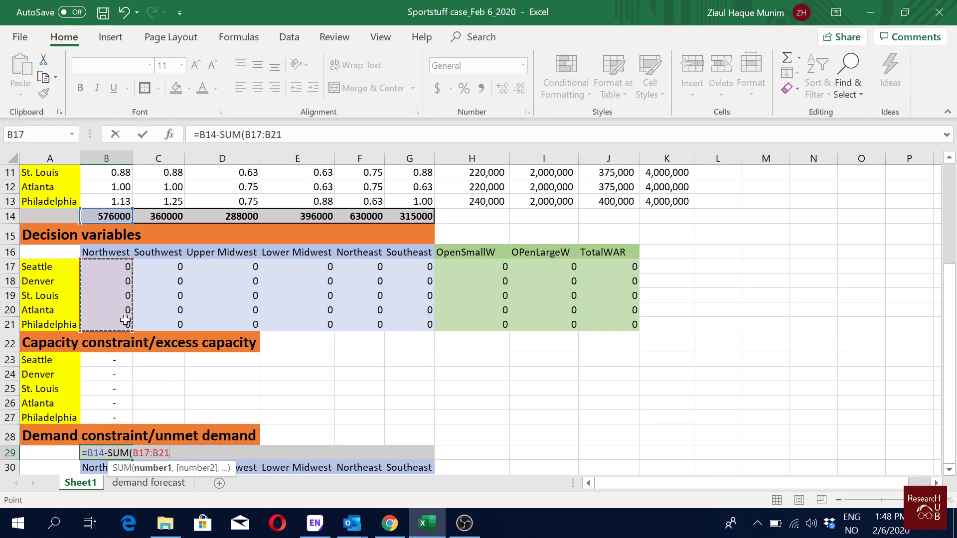
type(")")
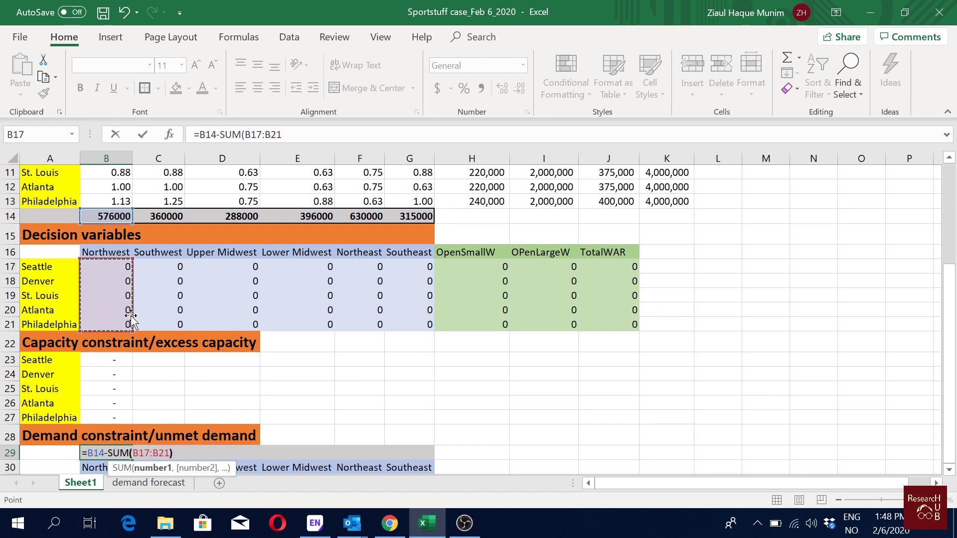
key("Return")
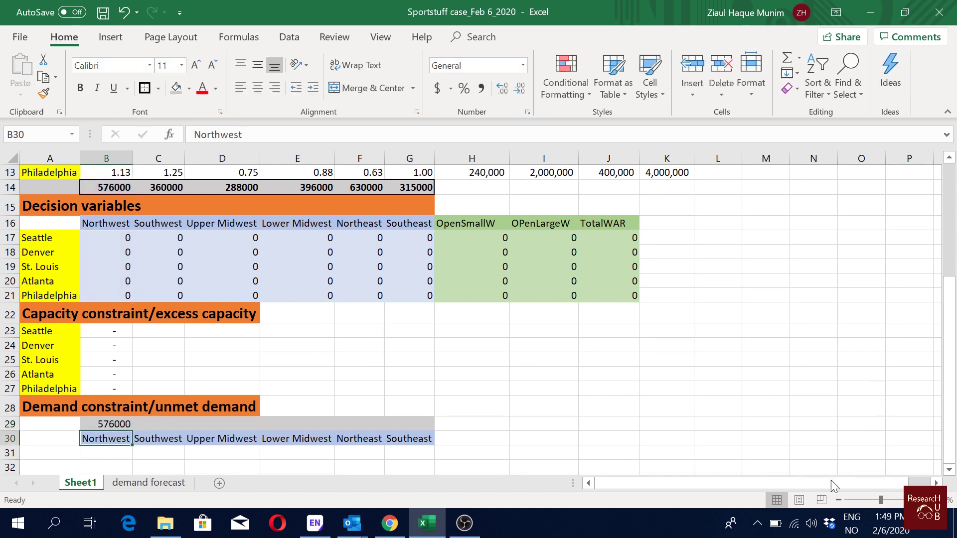
left_click(124, 422)
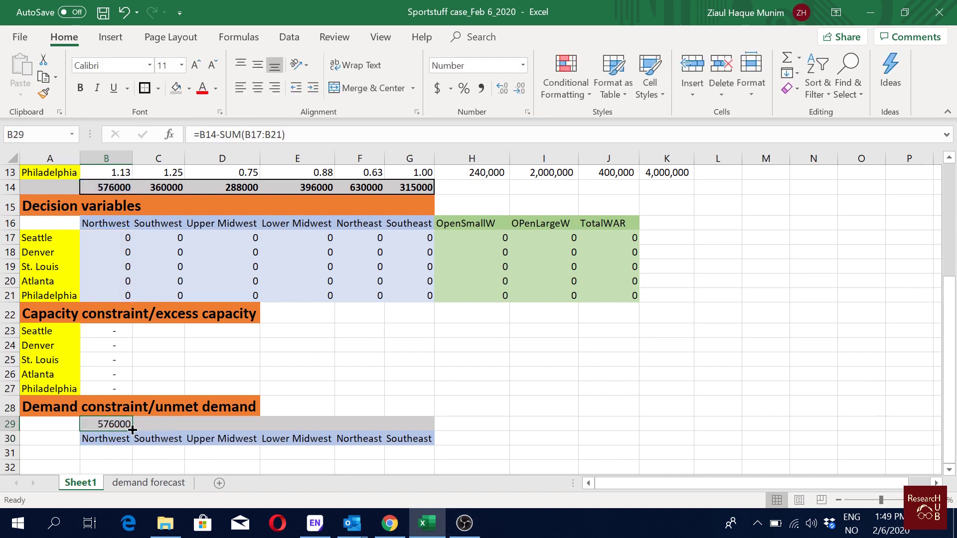
left_click_drag(132, 430, 427, 417)
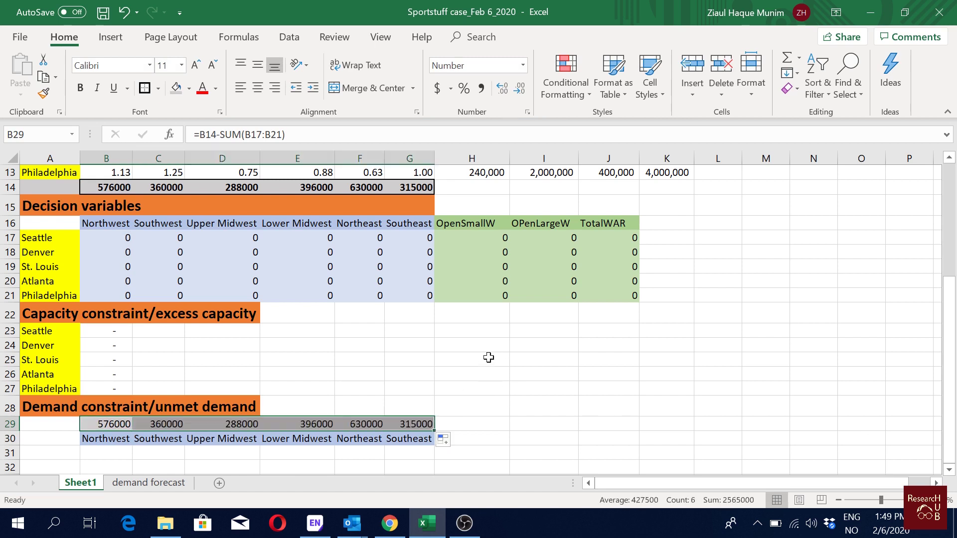
Check the unmet demand formula in B29 and save the workbook
left_click(513, 401)
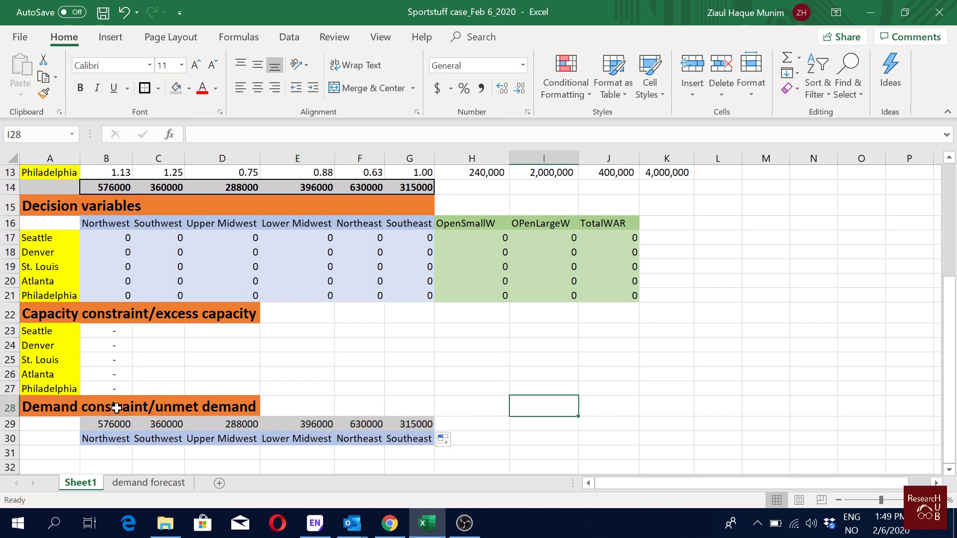
left_click(120, 423)
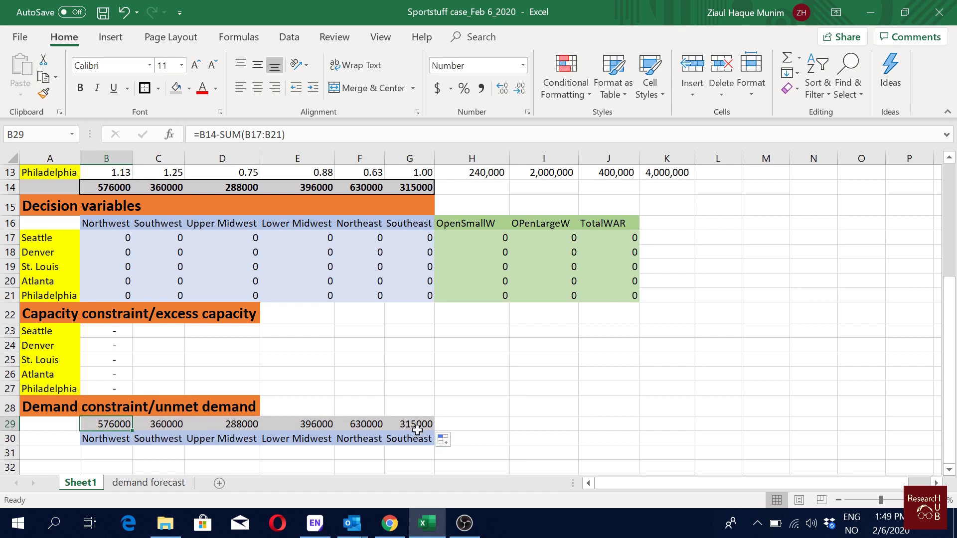
left_click(458, 394)
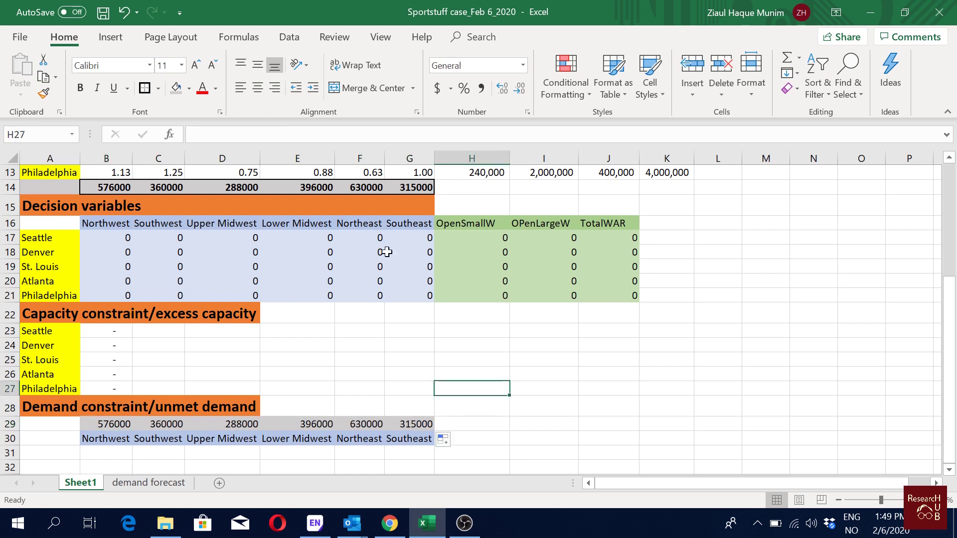
left_click(427, 401)
key("ctrl+s")
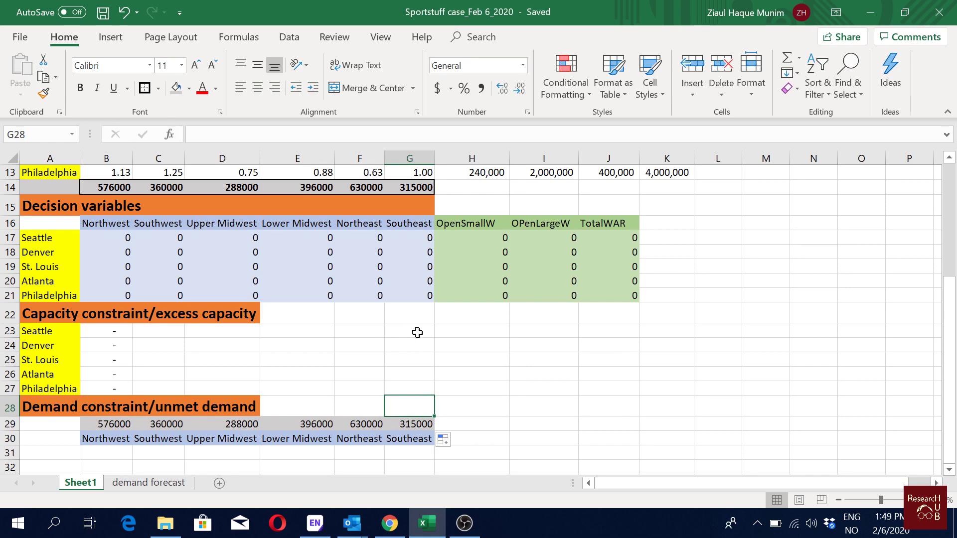
Scroll through the model to review the Demand constraint/unmet demand section
scroll(249, 319, "up", 2)
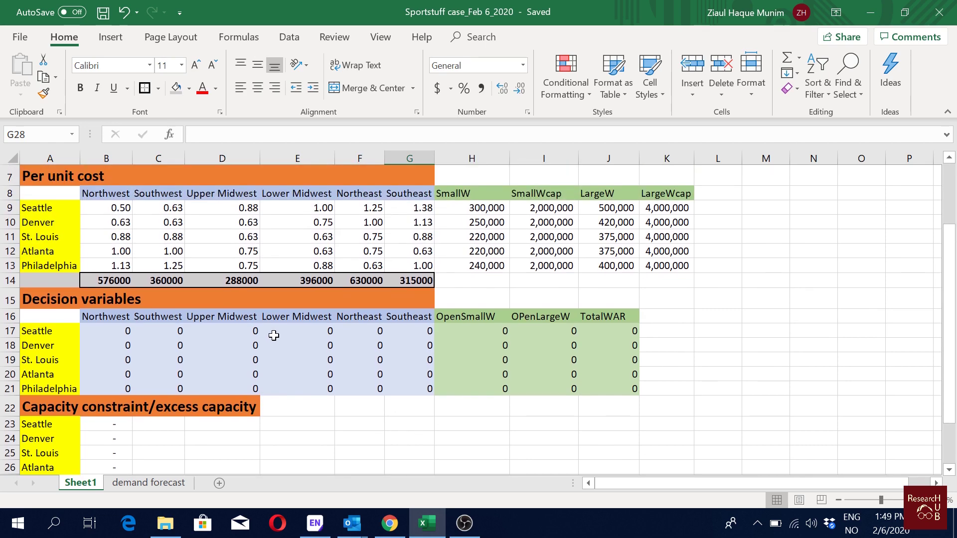
scroll(274, 335, "down", 3)
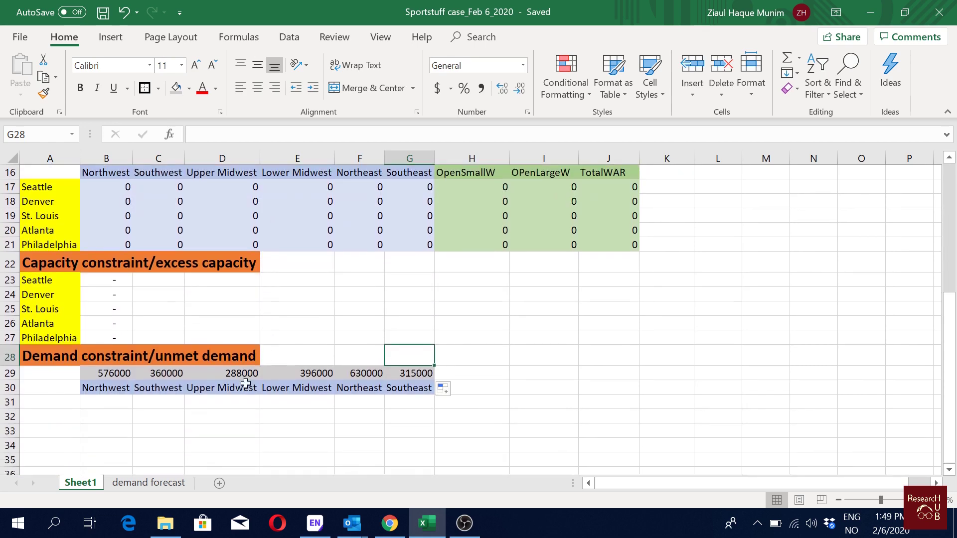
scroll(189, 344, "up", 2)
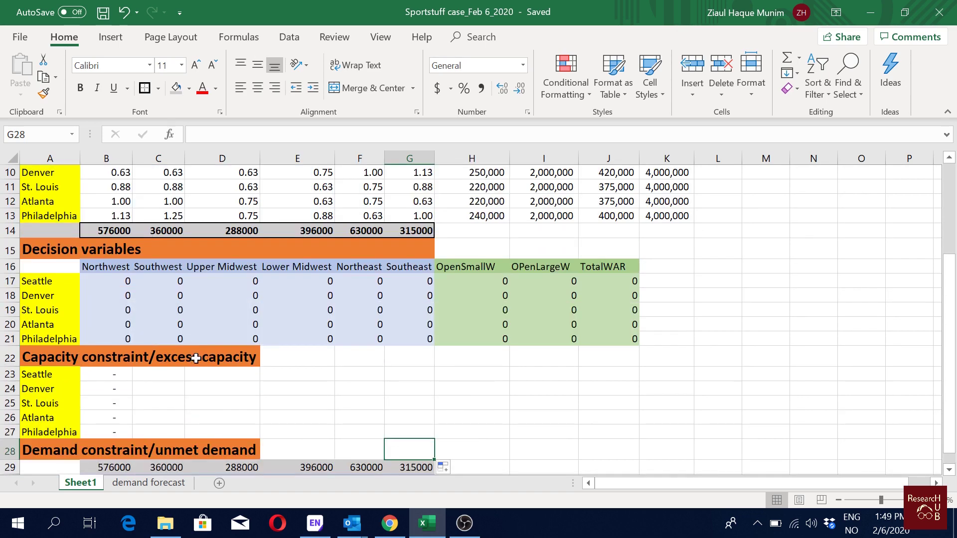
scroll(196, 358, "up", 1)
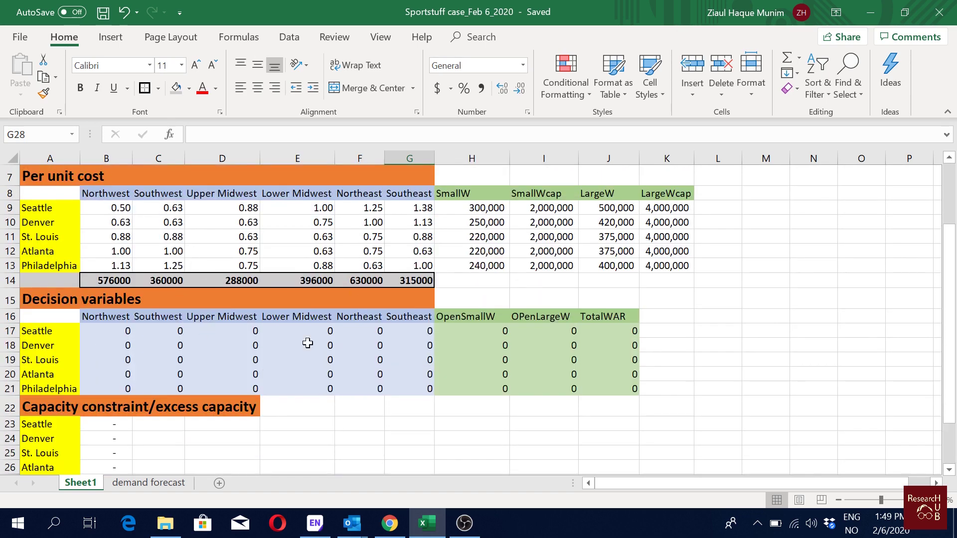
left_click(122, 299)
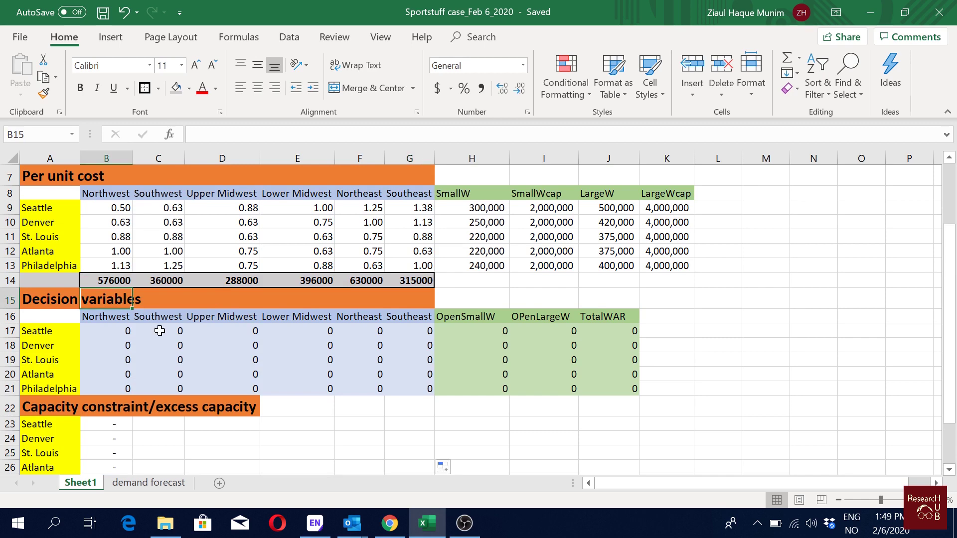
scroll(159, 331, "down", 1)
left_click(119, 351)
left_click(52, 451)
scroll(316, 405, "down", 1)
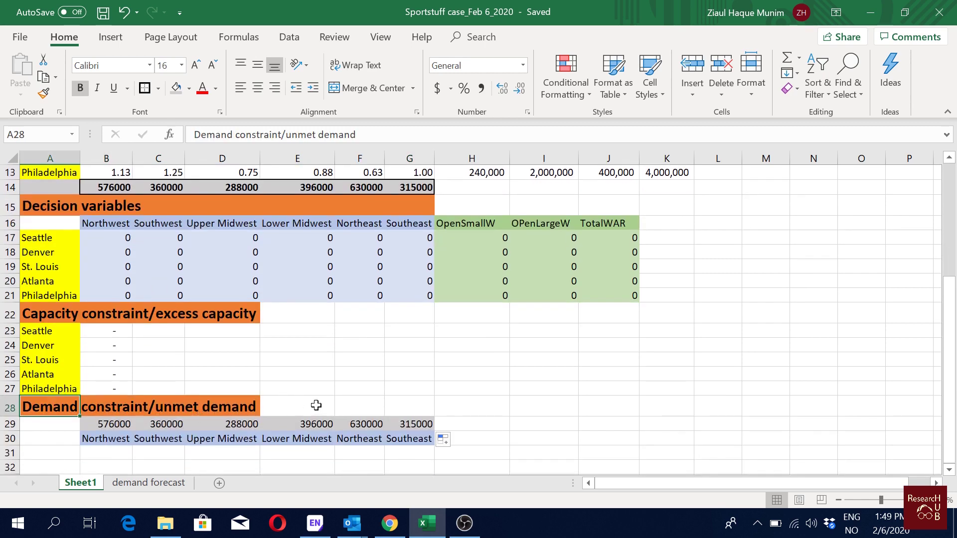
scroll(316, 405, "down", 1)
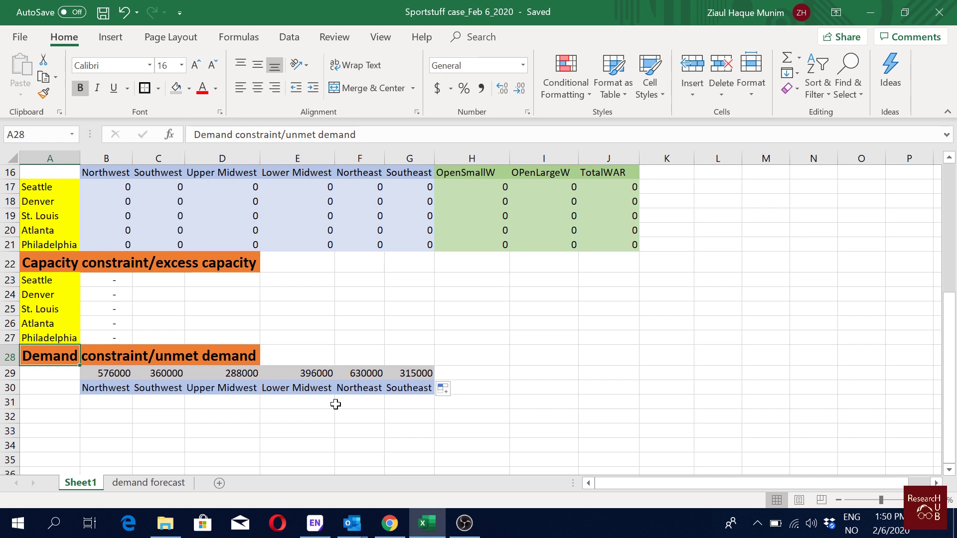
Enter the label 'Objective function' in A31
key("Down")
key("Down")
key("Down")
key("Down")
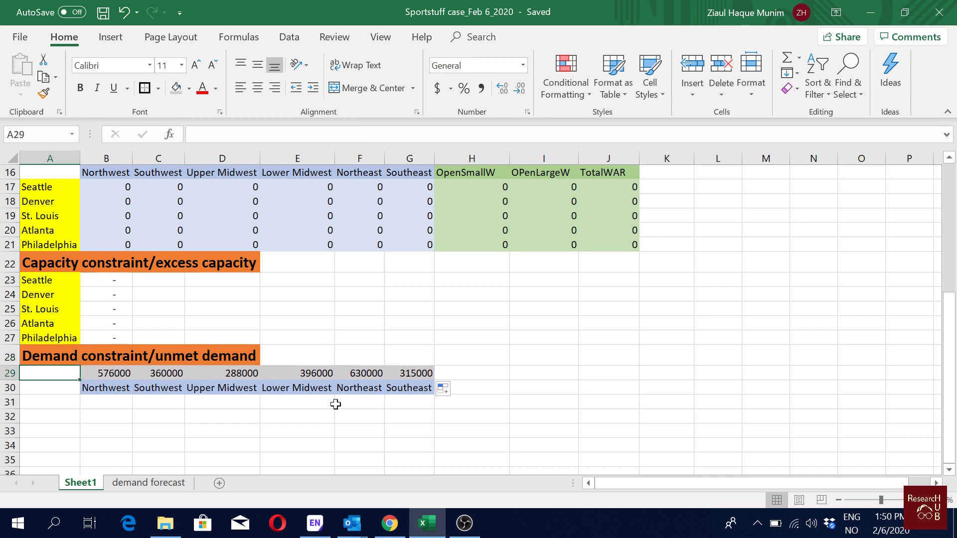
key("Up")
type("Objective")
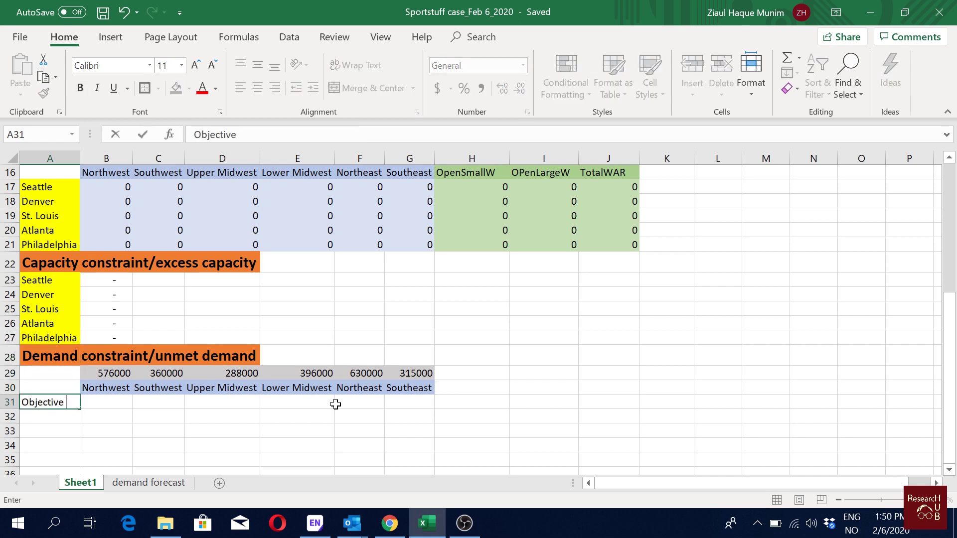
type(" function")
key("Return")
Copy the section heading format onto A31, fill A31:D31 orange, and save
left_click(83, 354)
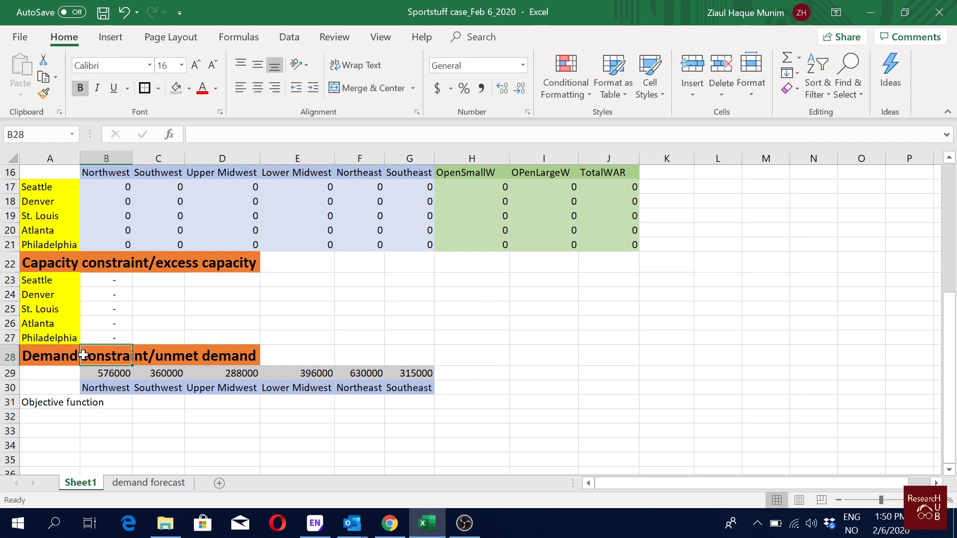
left_click(60, 360)
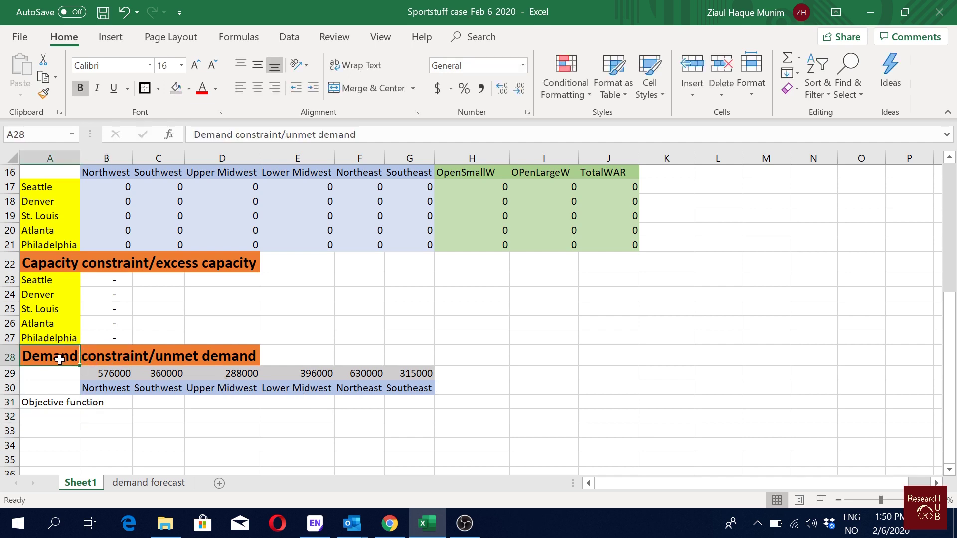
left_click(44, 96)
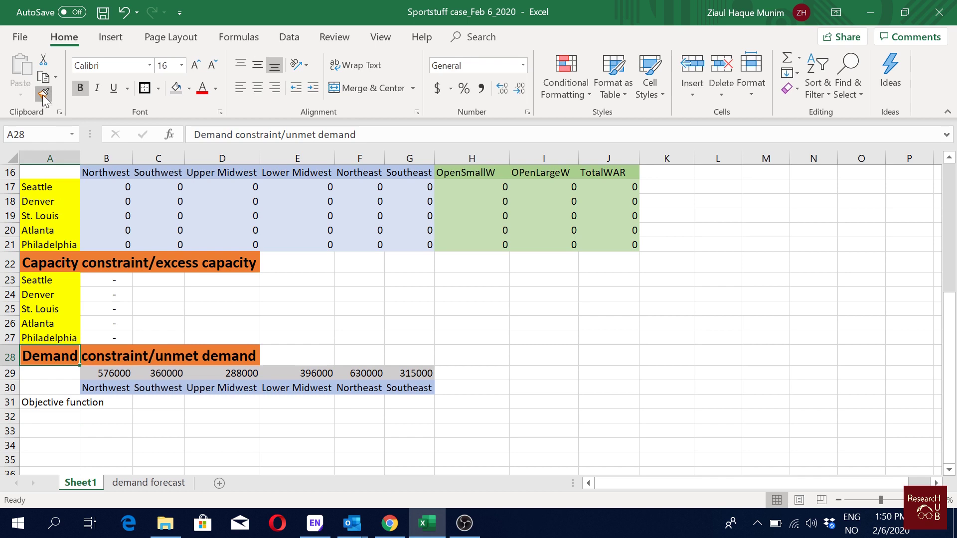
left_click(50, 402)
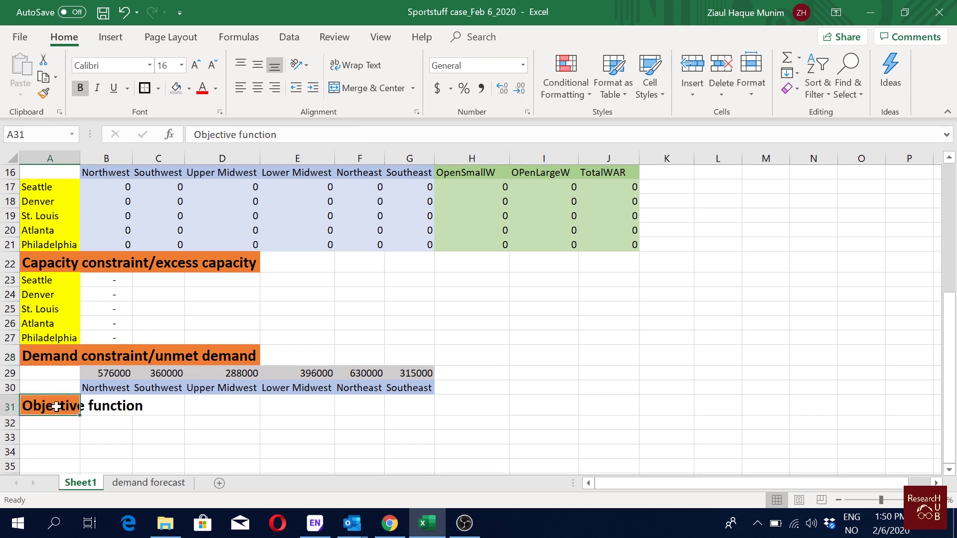
left_click_drag(56, 406, 195, 410)
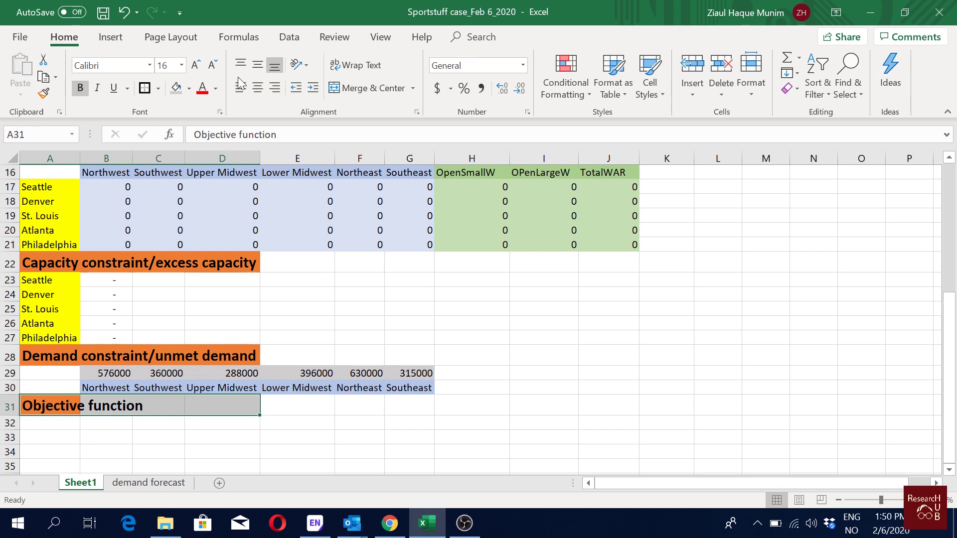
left_click(190, 90)
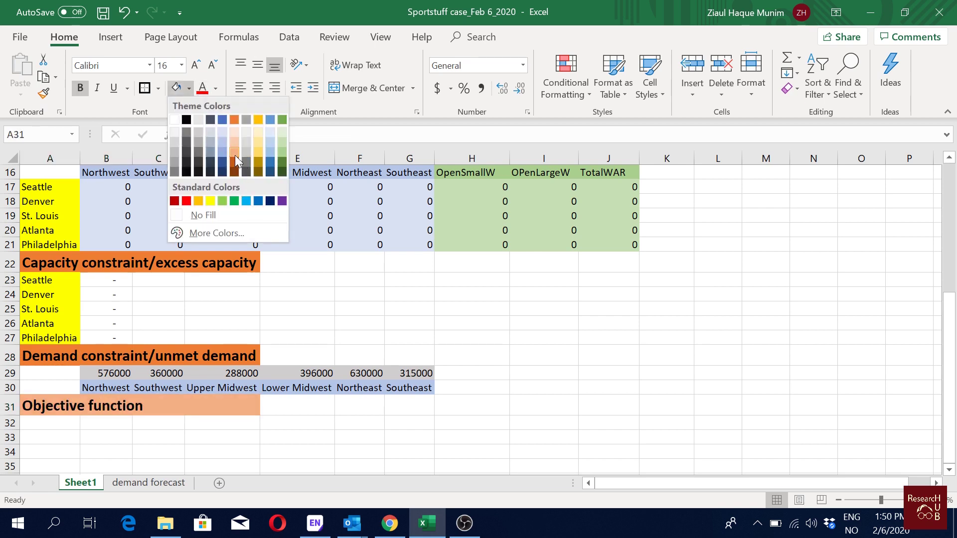
left_click(232, 119)
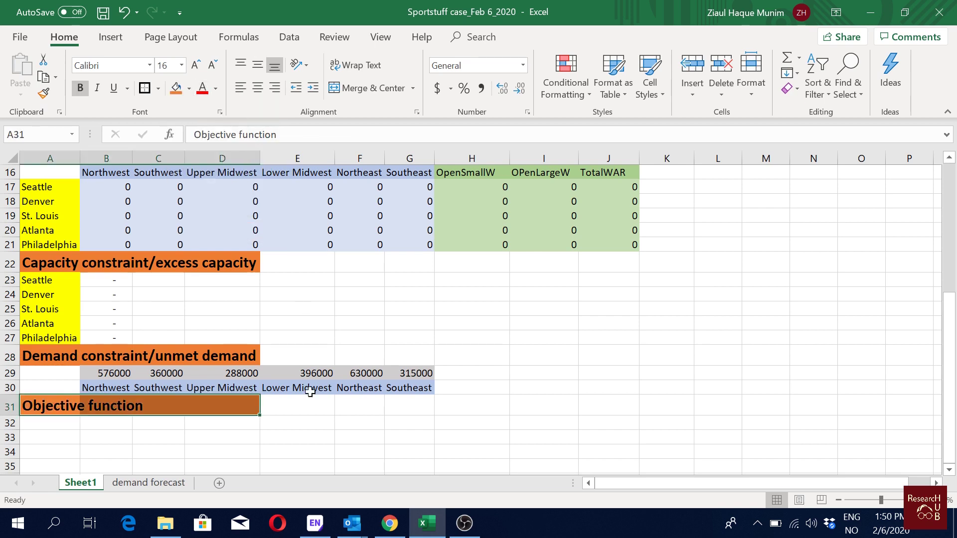
left_click(145, 428)
left_click(111, 425)
key("ctrl+s")
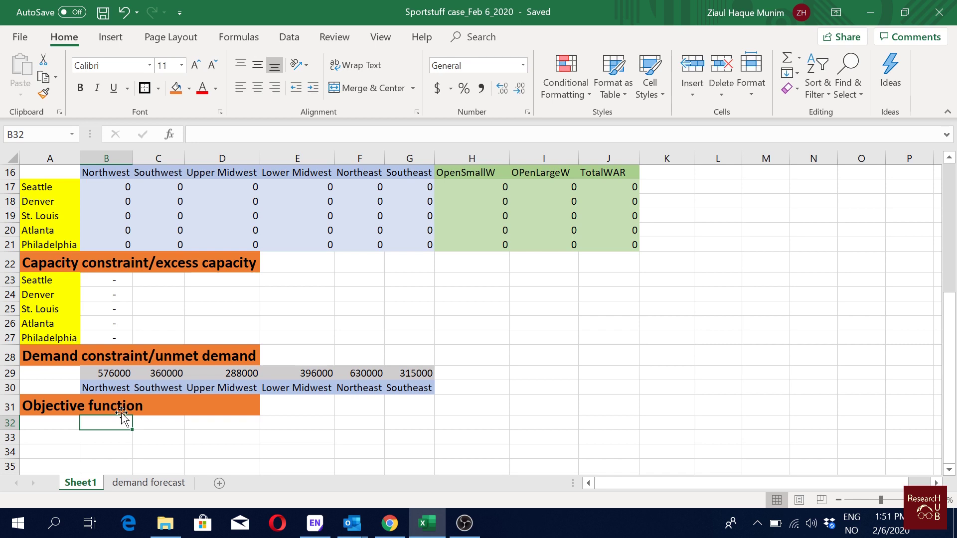
List 'Sipping cost', 'Inventory holding cost' and 'Warehouse cost' in A32:A34
key("Left")
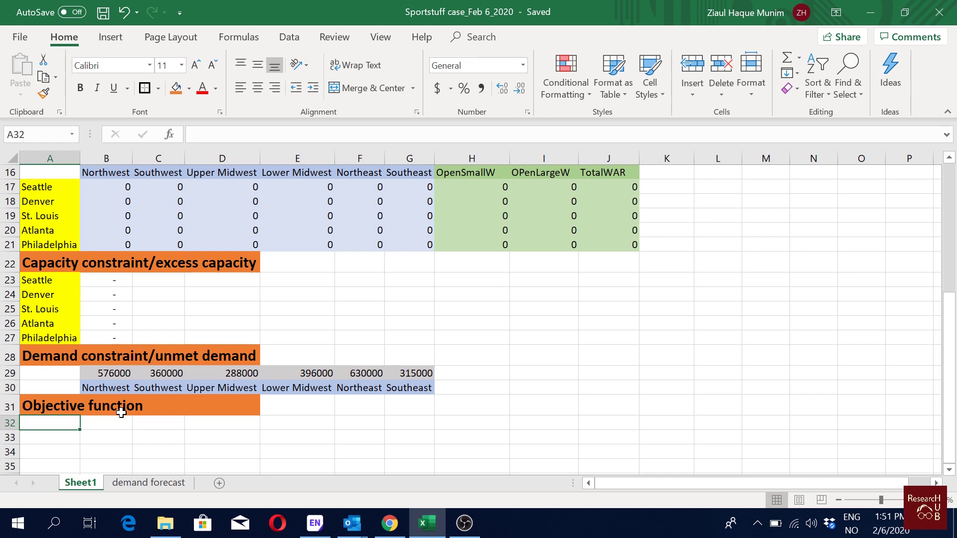
type("S")
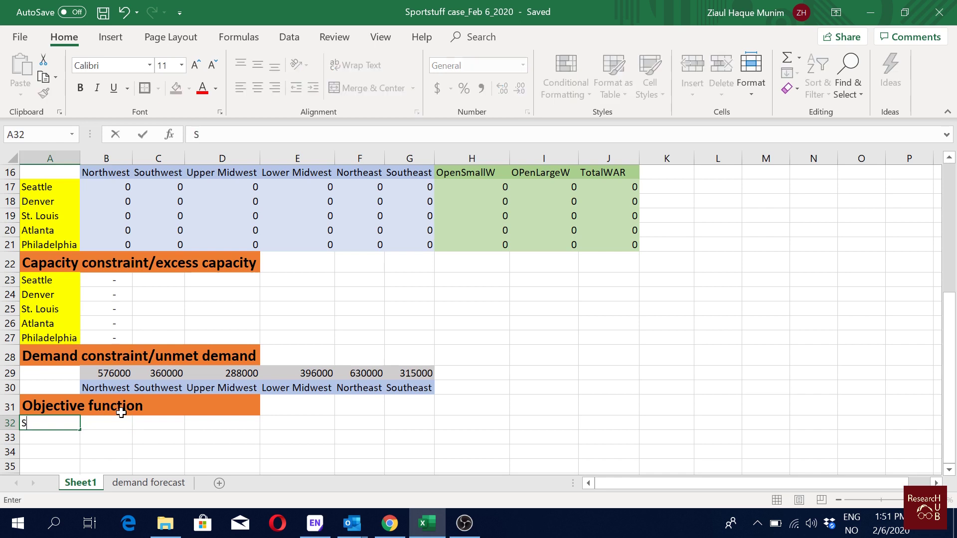
type("ipping cost")
key("Return")
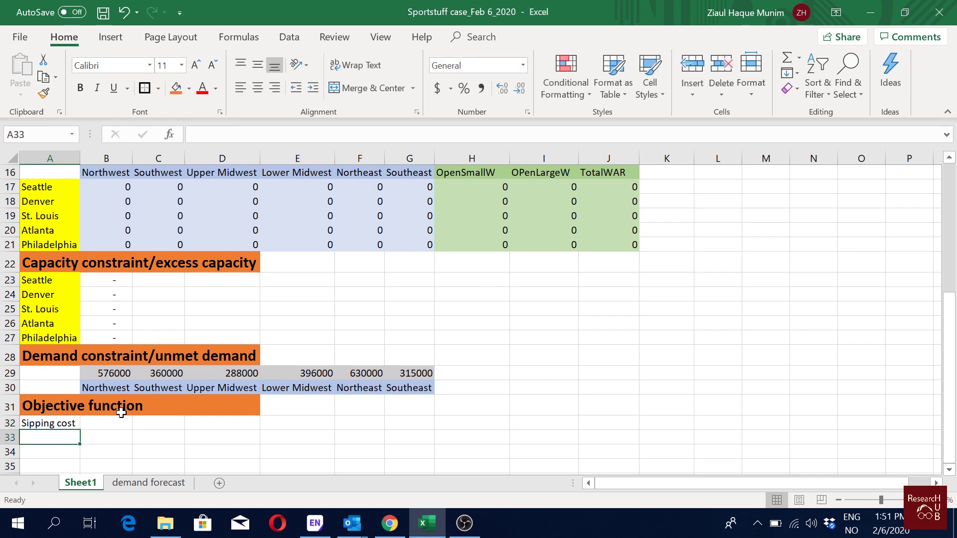
type("In")
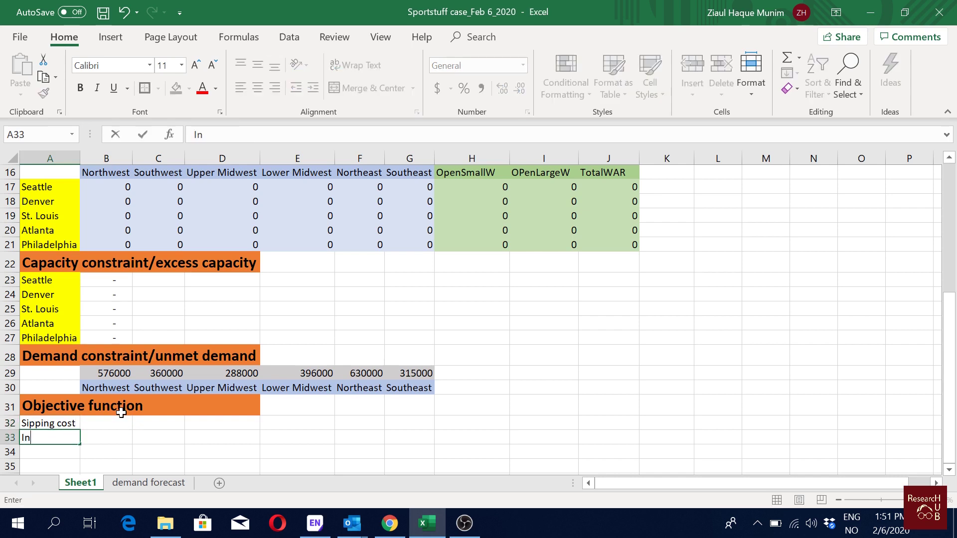
type("ventory holding cost")
key("Return")
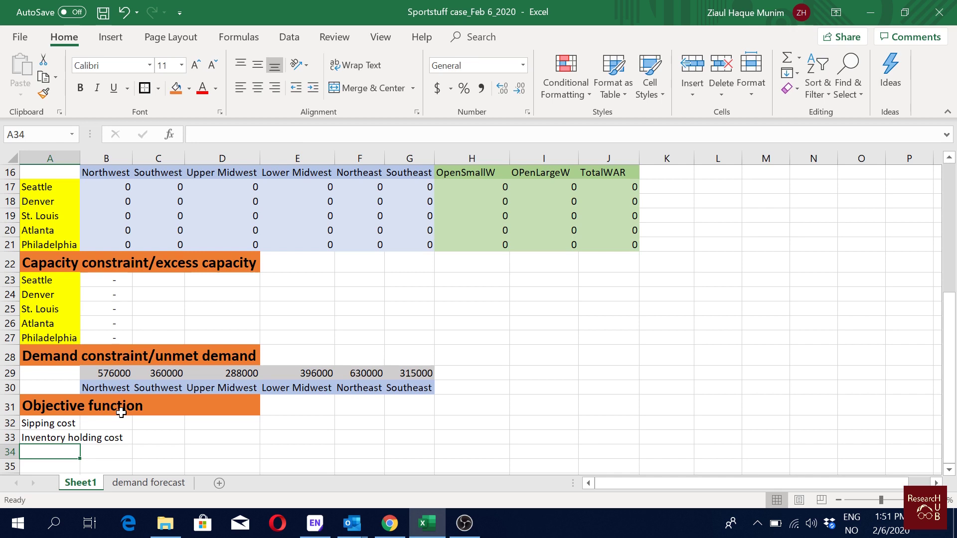
type("Wareh")
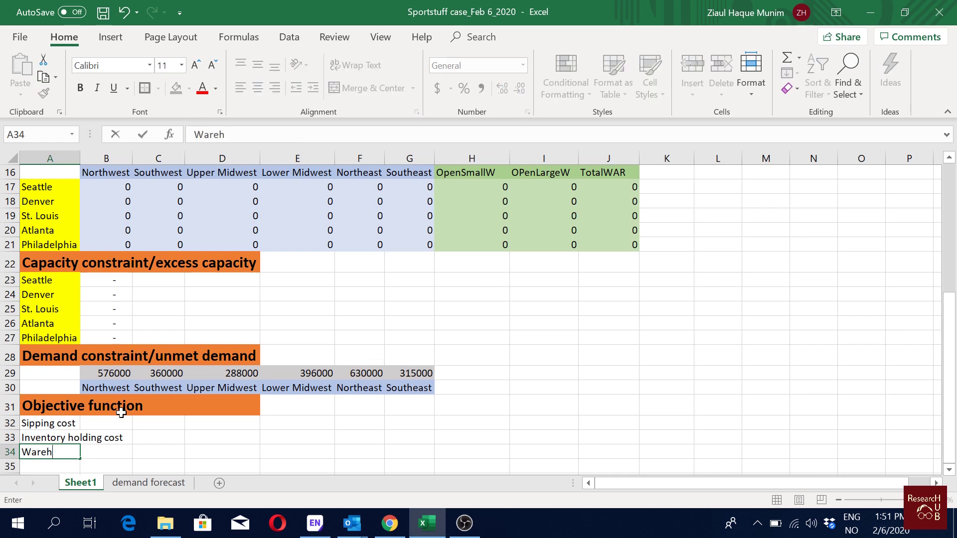
type("ouse cost")
key("Return")
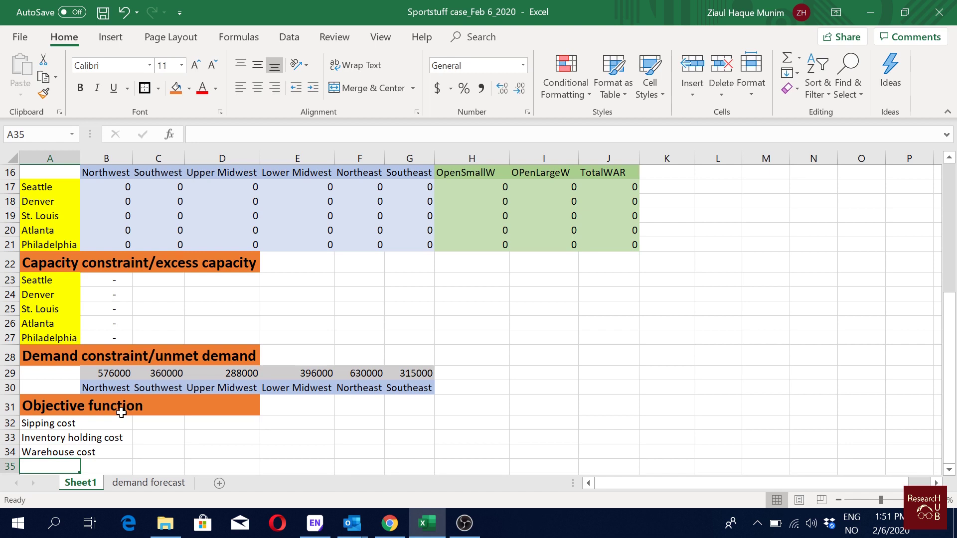
Widen column A so the cost labels fit
left_click(107, 422)
left_click_drag(80, 158, 126, 159)
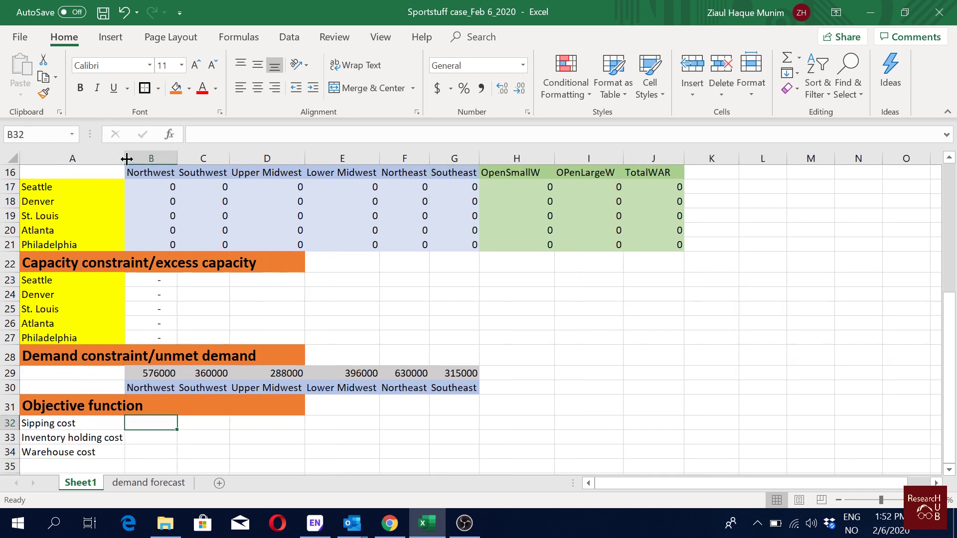
left_click(160, 453)
scroll(167, 427, "down", 1)
left_click(152, 380)
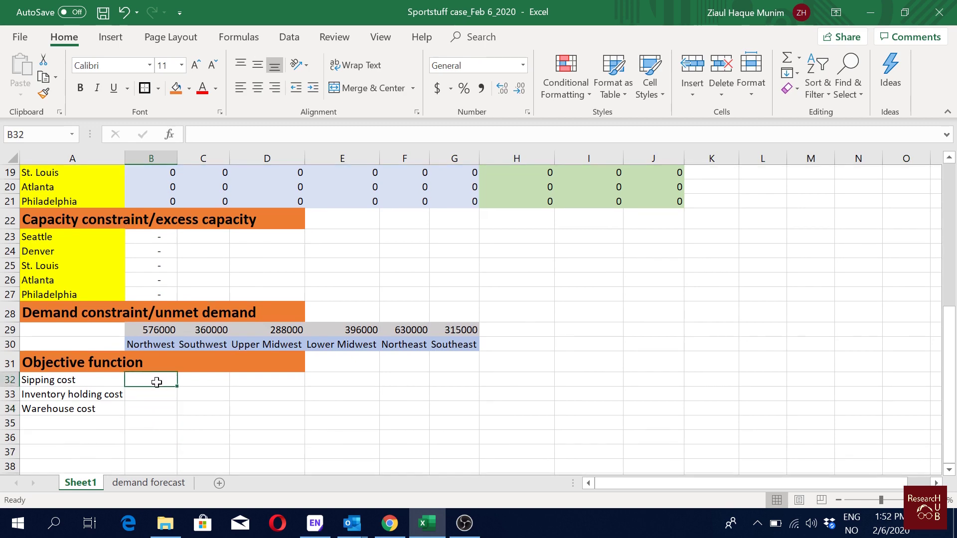
scroll(494, 450, "up", 2)
scroll(502, 447, "down", 1)
scroll(631, 407, "up", 3)
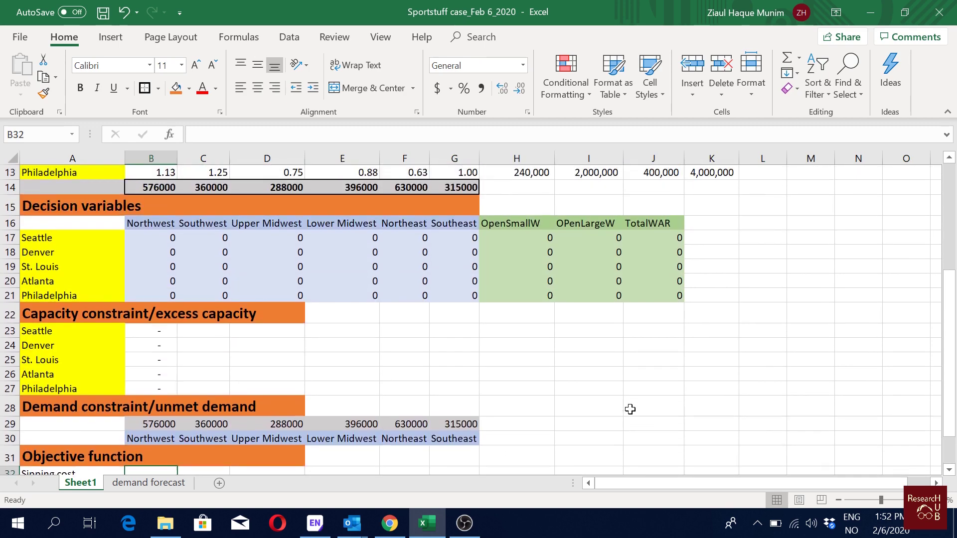
scroll(624, 414, "down", 2)
scroll(161, 389, "down", 2)
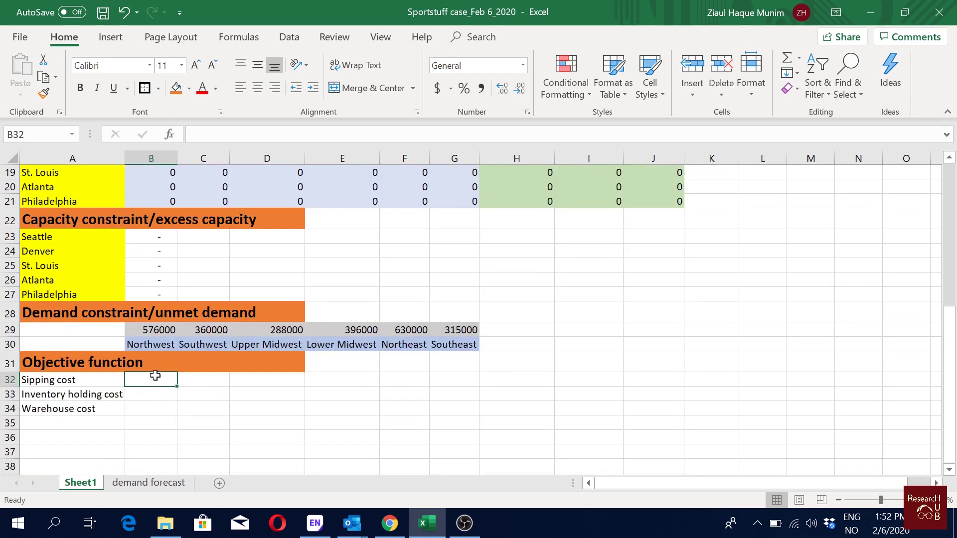
Enter =SUMPRODUCT(B17:G21,B9:G13) in B32 as the shipping cost, currently 0
type("=")
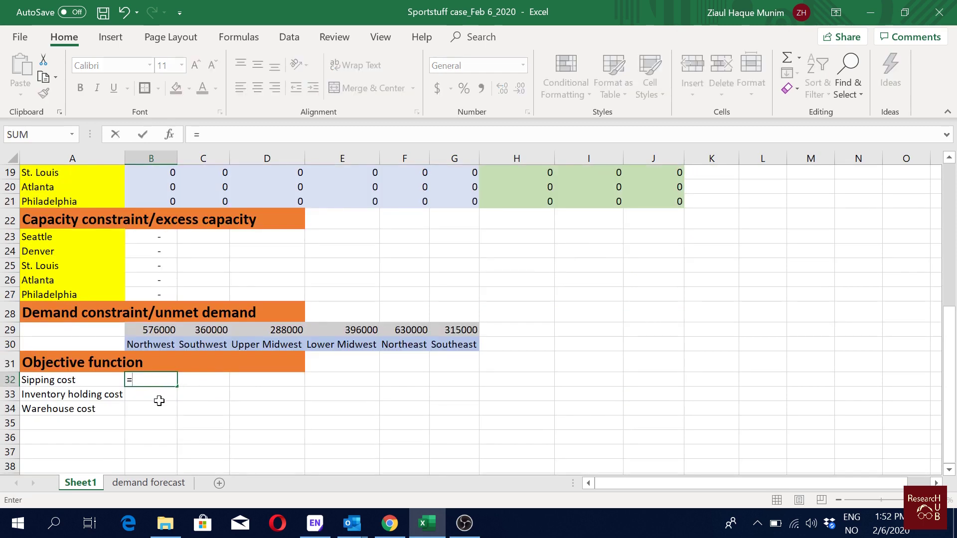
type("su")
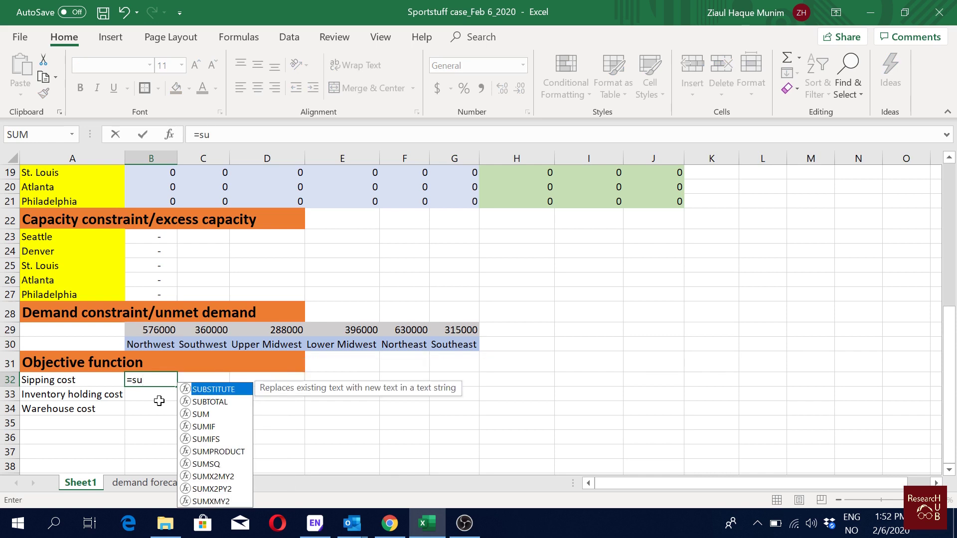
type("mpr")
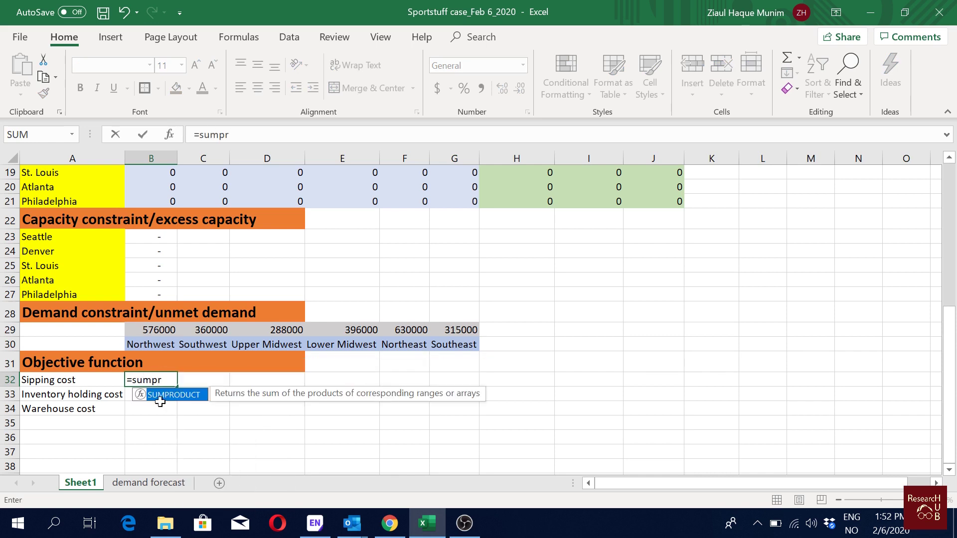
double_click(167, 397)
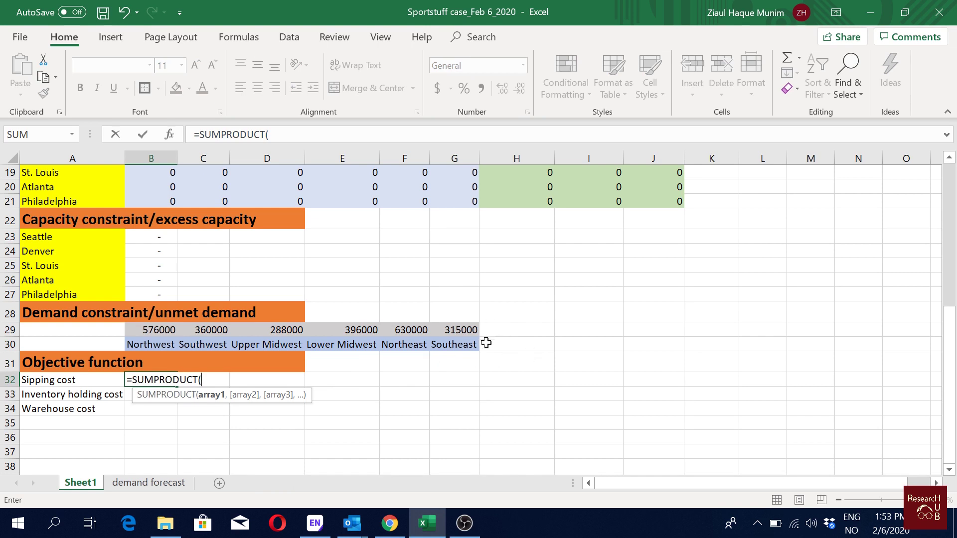
scroll(488, 342, "up", 1)
left_click_drag(165, 187, 457, 242)
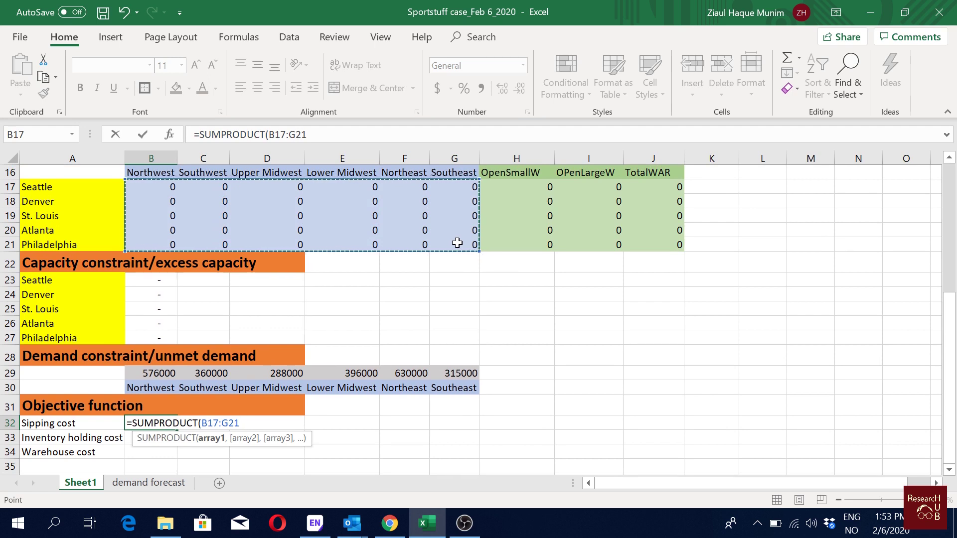
type(",")
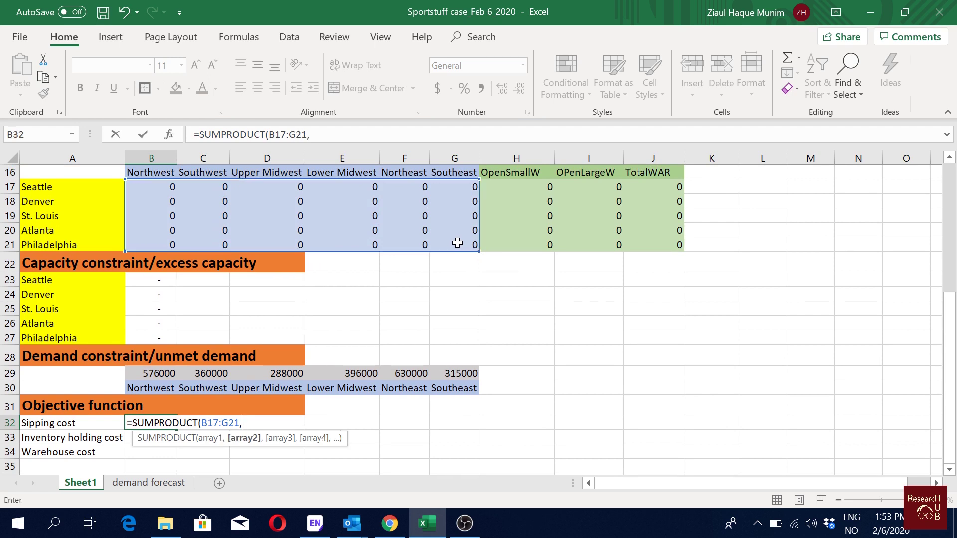
scroll(373, 259, "up", 3)
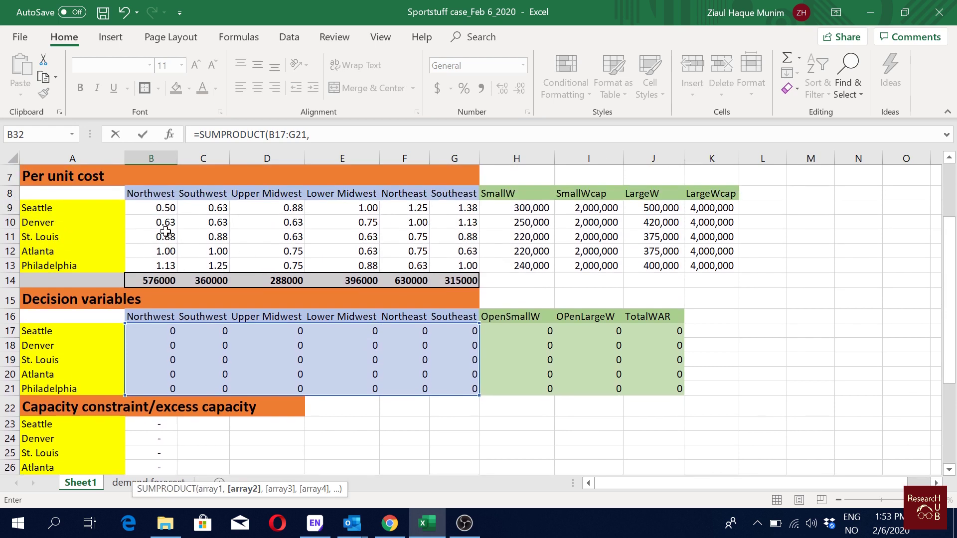
left_click_drag(155, 208, 461, 270)
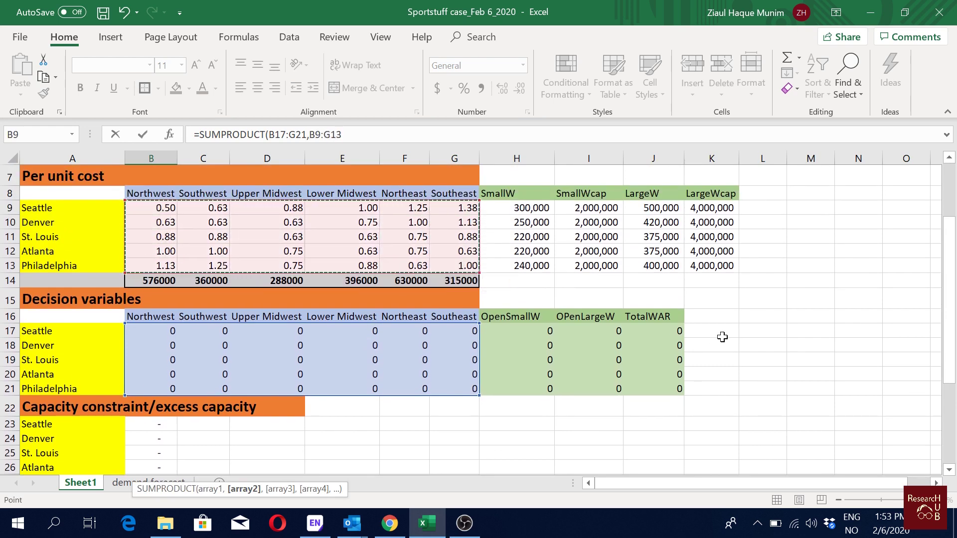
type(")")
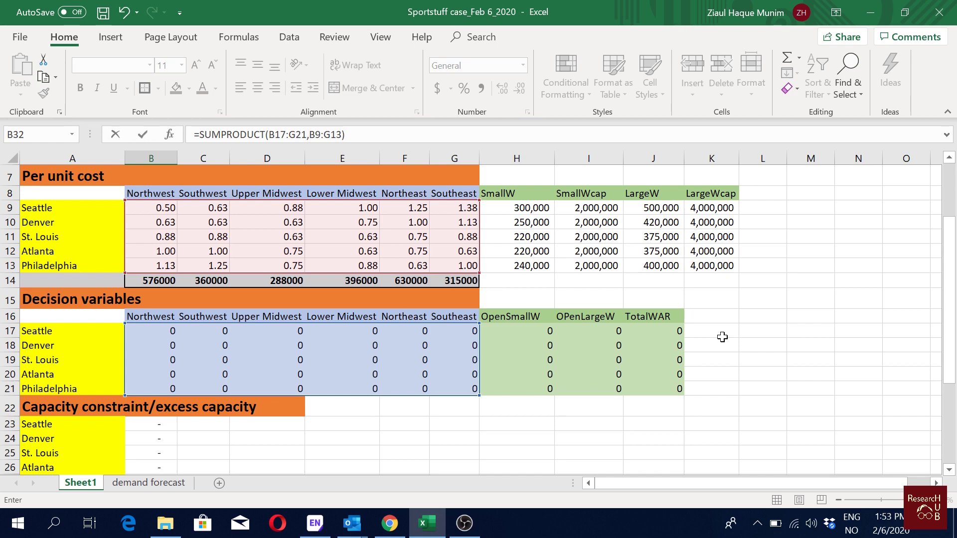
key("Return")
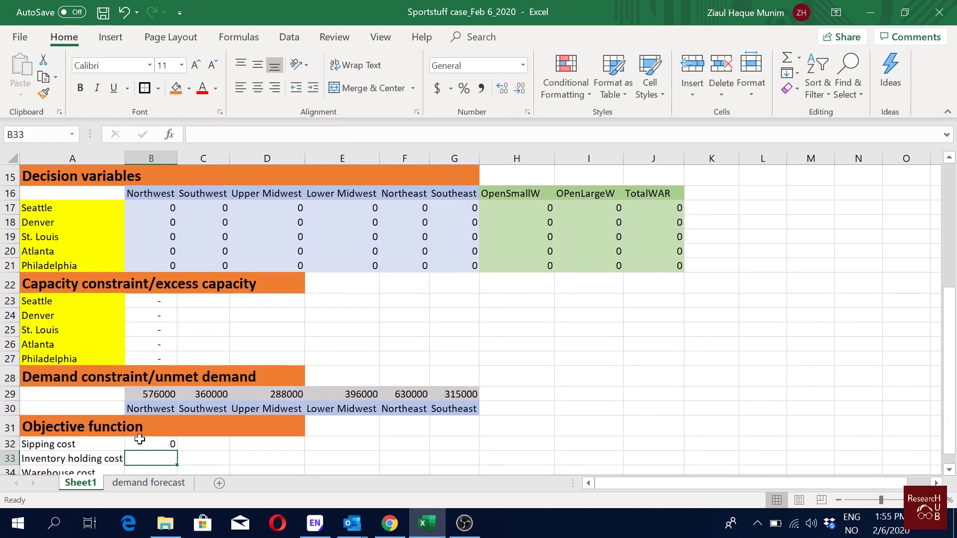
Start the holding cost in B33 as 475000 times SUM(J17:J21) of total warehouses
scroll(140, 439, "down", 2)
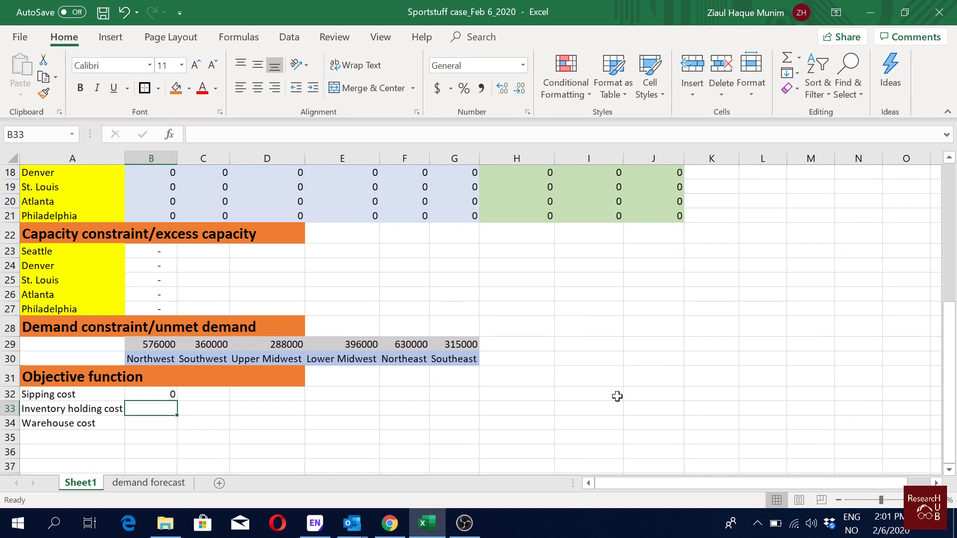
type("=")
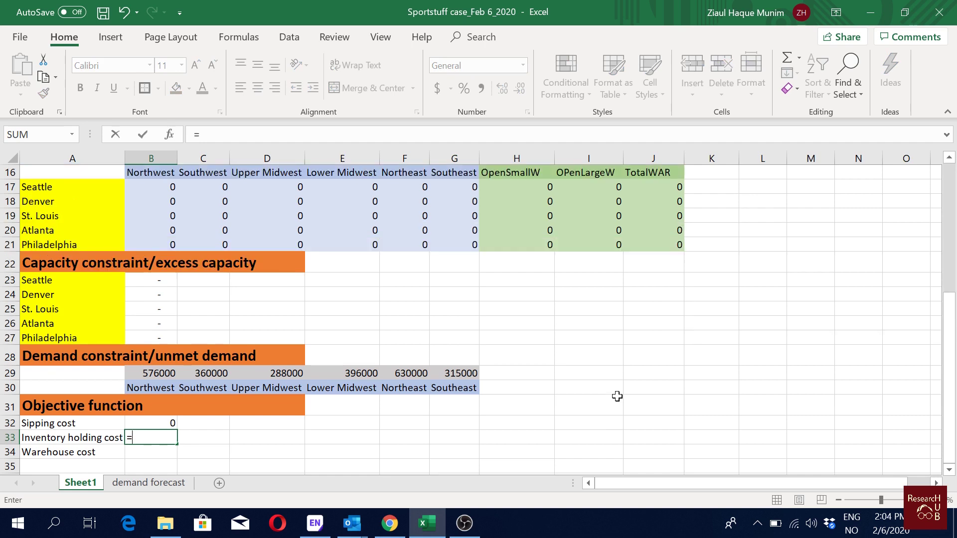
type("475000")
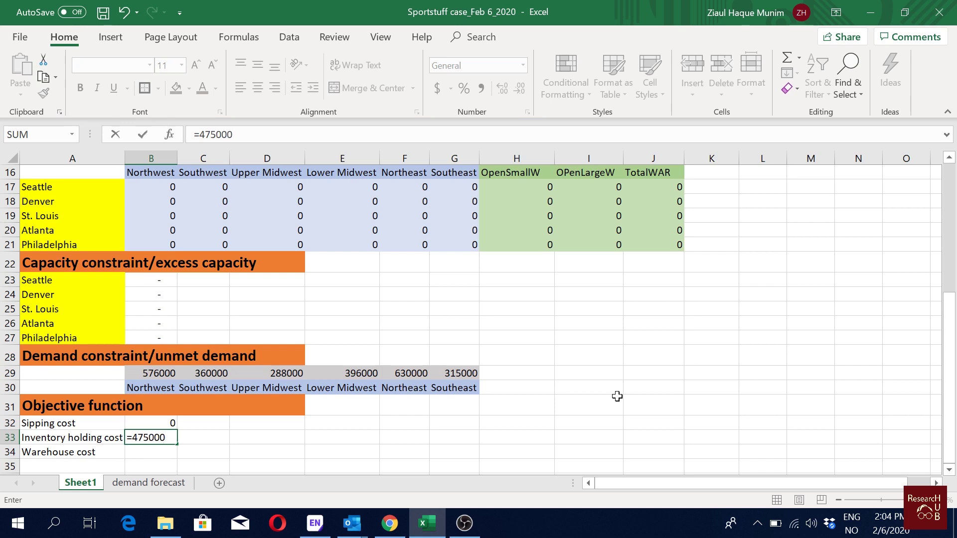
type("*sum")
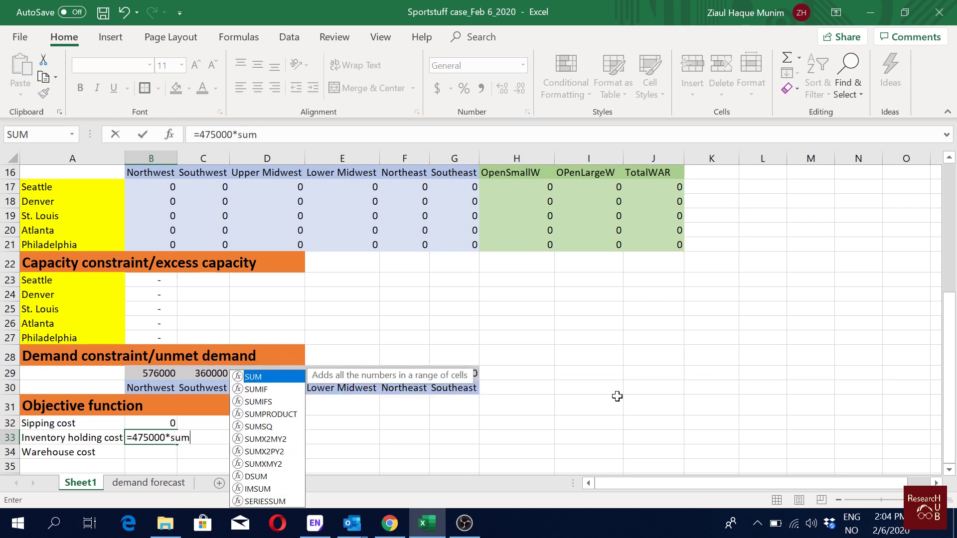
double_click(277, 376)
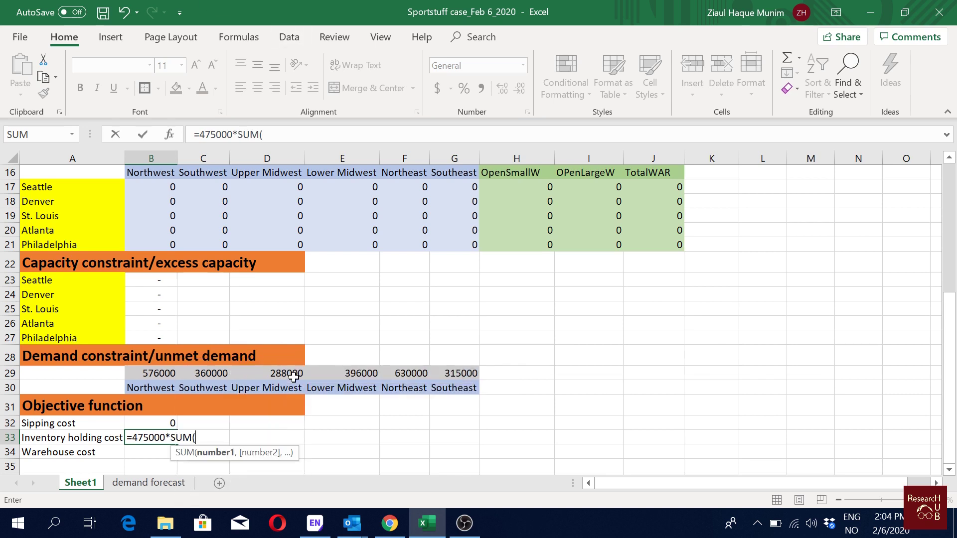
left_click_drag(672, 184, 673, 247)
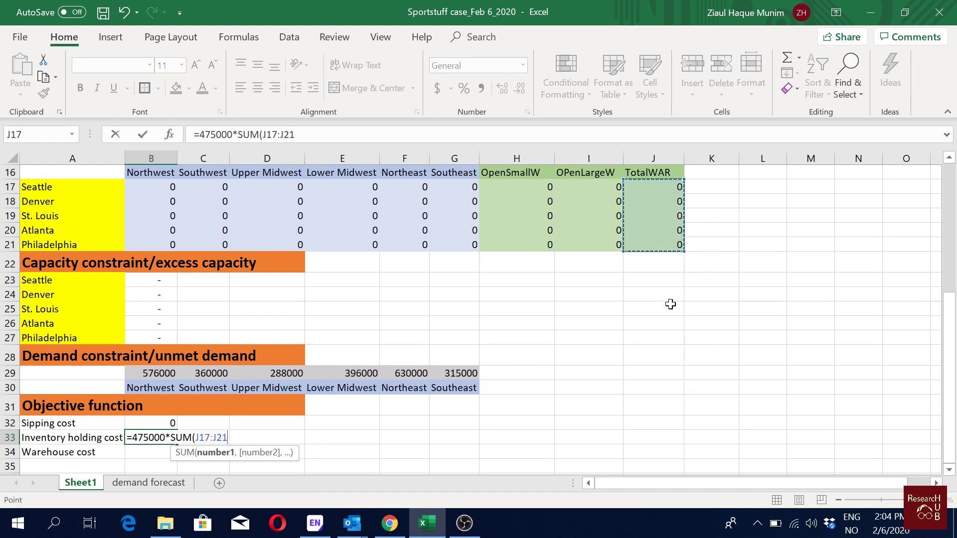
Add 0.165 times SUM(B14:G14) of total demand, giving 423225
type(")")
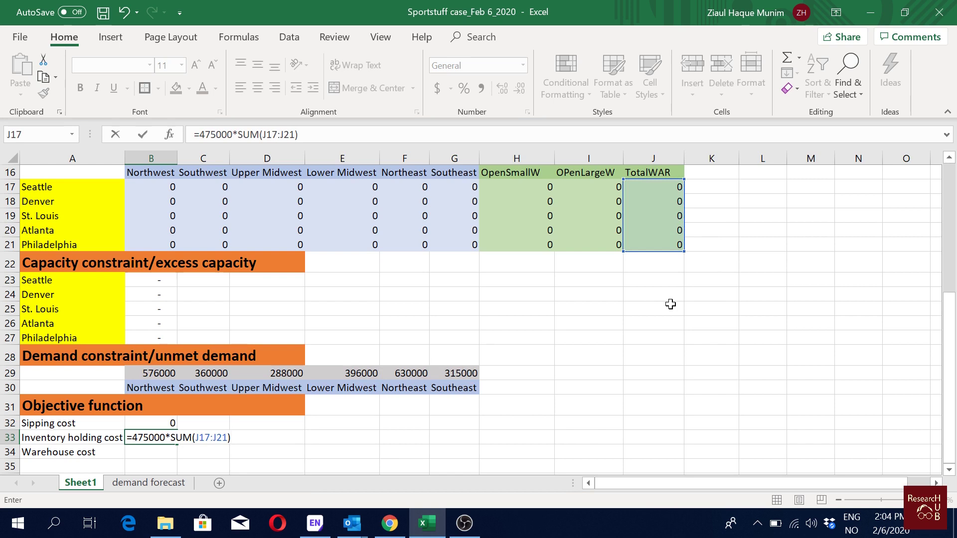
type("+0.165*(")
key("BackSpace")
type("sum")
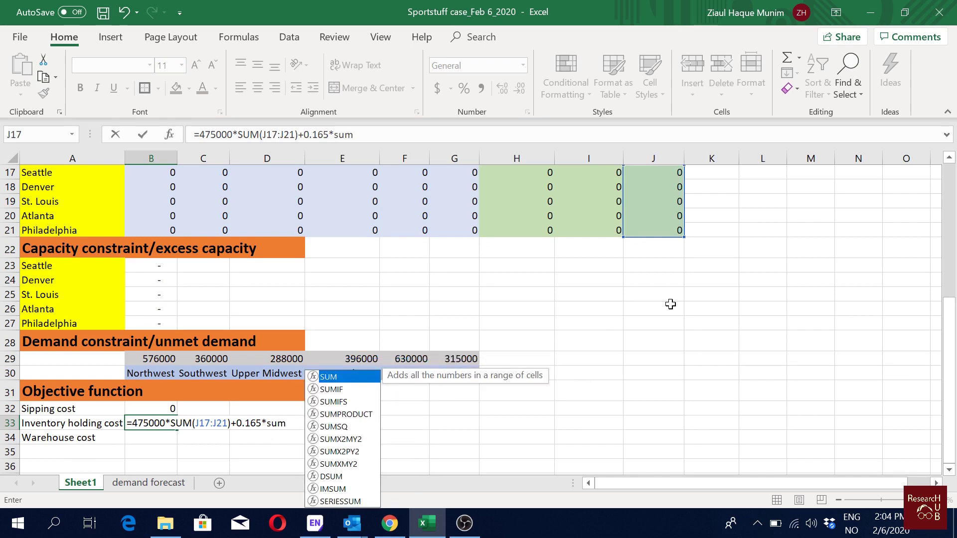
double_click(370, 378)
scroll(370, 301, "up", 2)
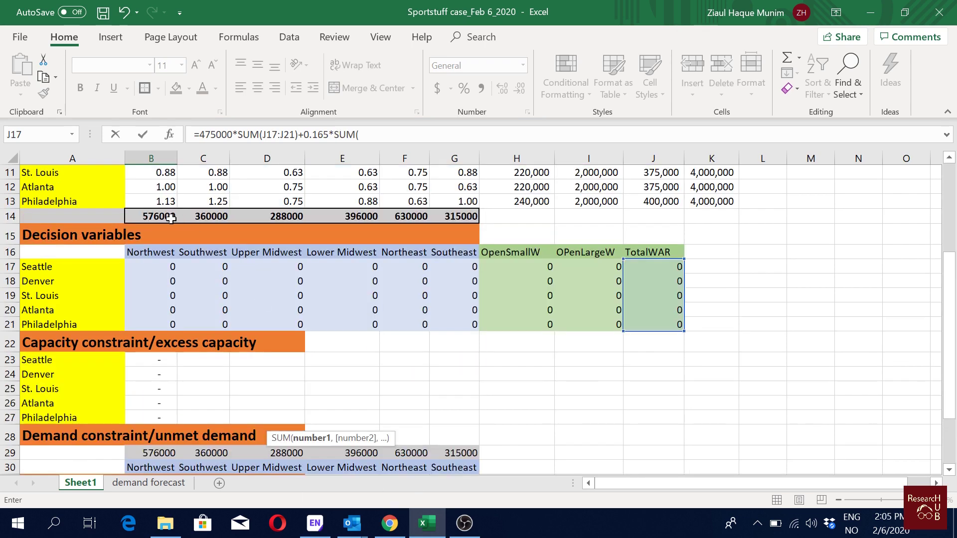
left_click_drag(169, 216, 441, 215)
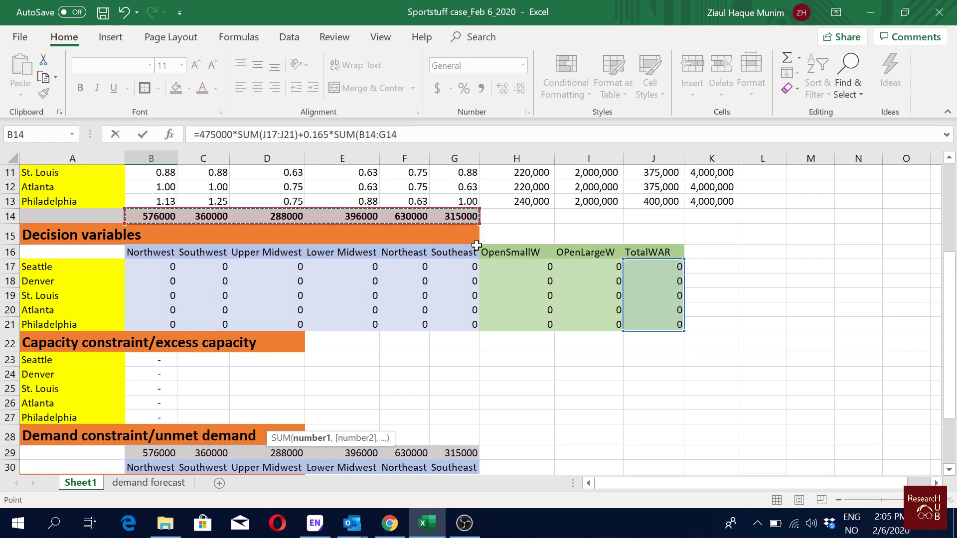
scroll(546, 359, "down", 2)
scroll(546, 359, "down", 1)
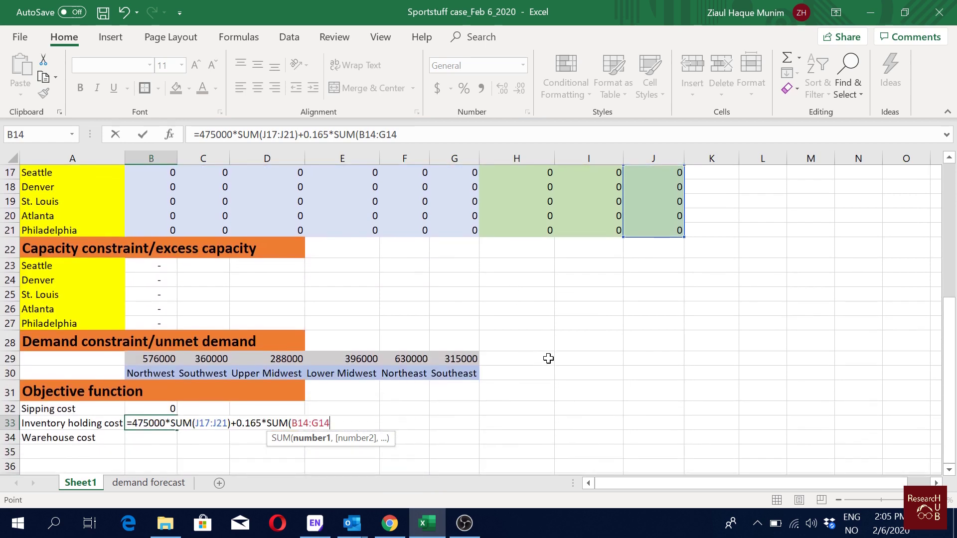
type(")")
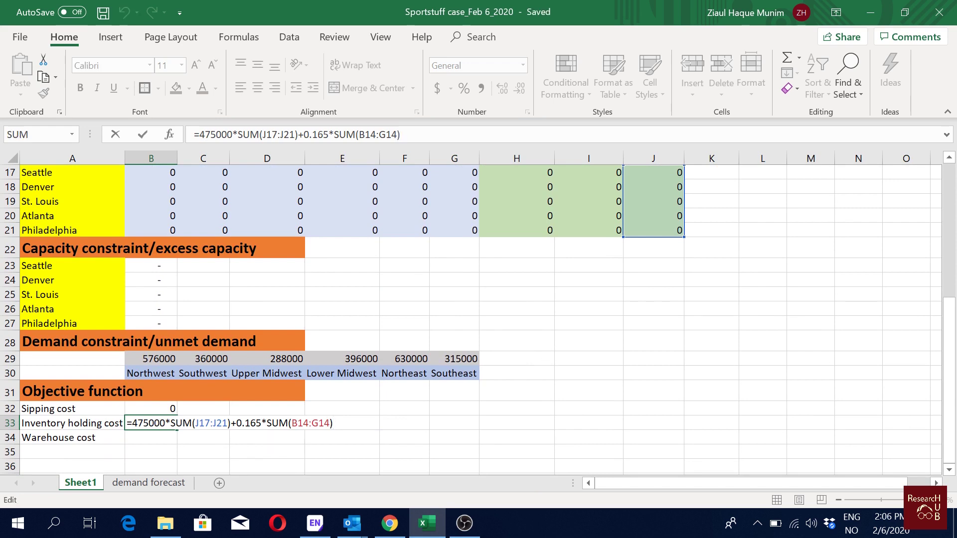
key("Return")
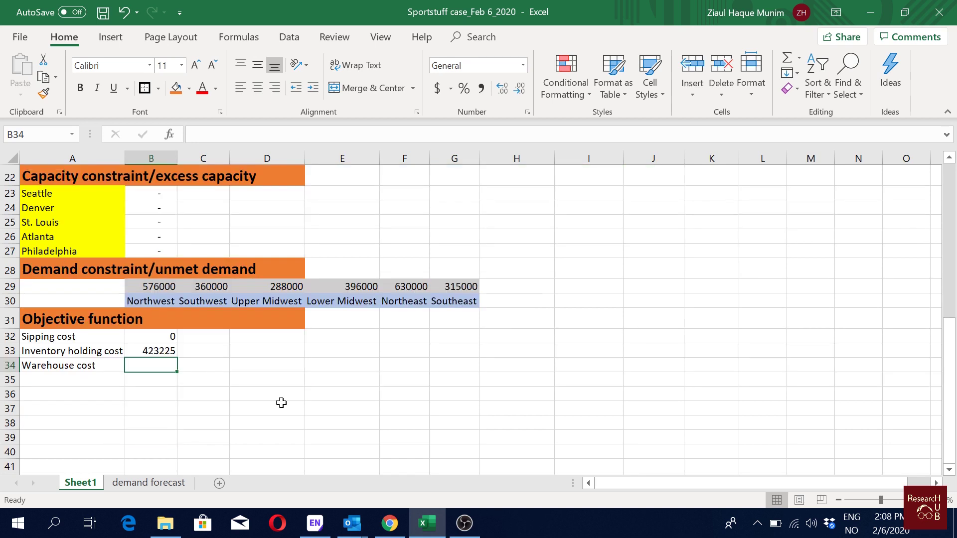
Begin the warehouse cost in B34 with SUMPRODUCT(H17:H21,H9:H13) for small warehouses
type("=sum")
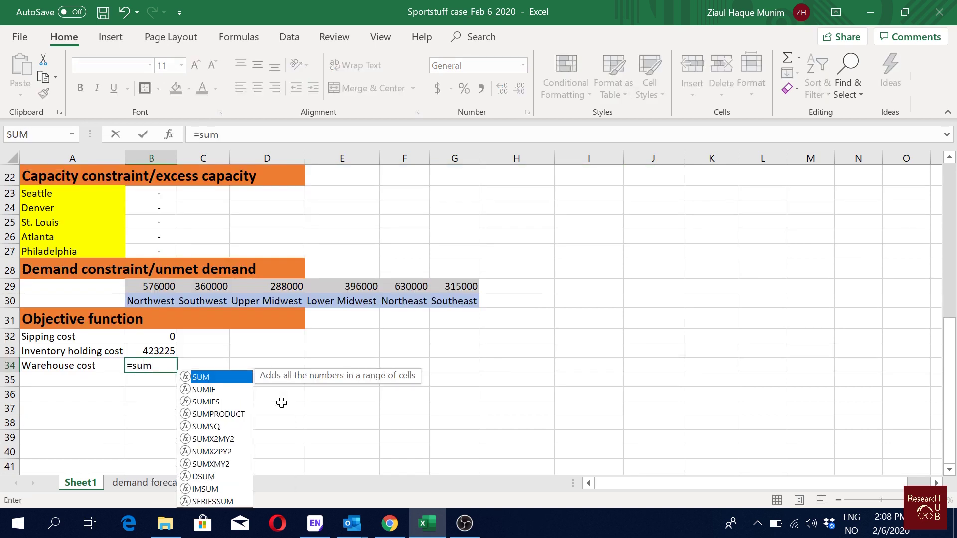
double_click(233, 373)
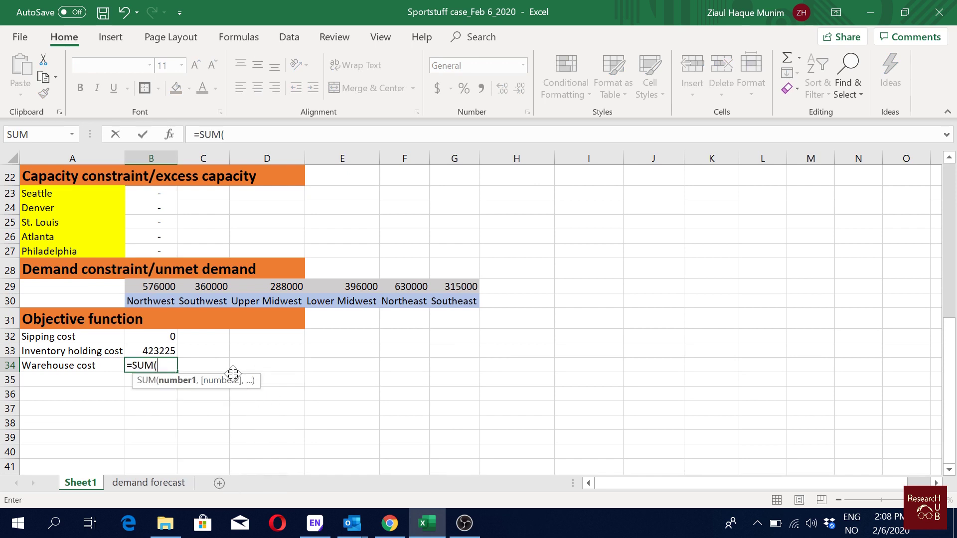
key("BackSpace")
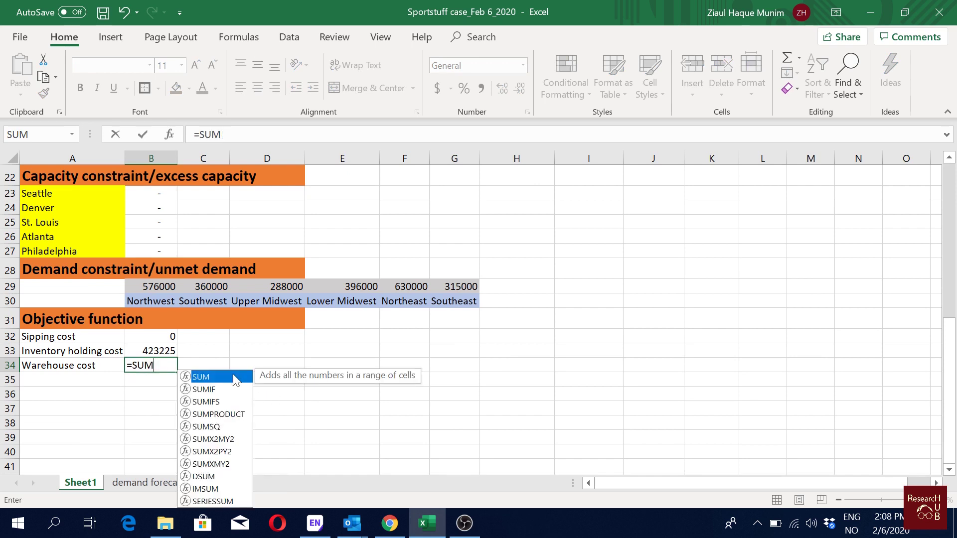
double_click(231, 414)
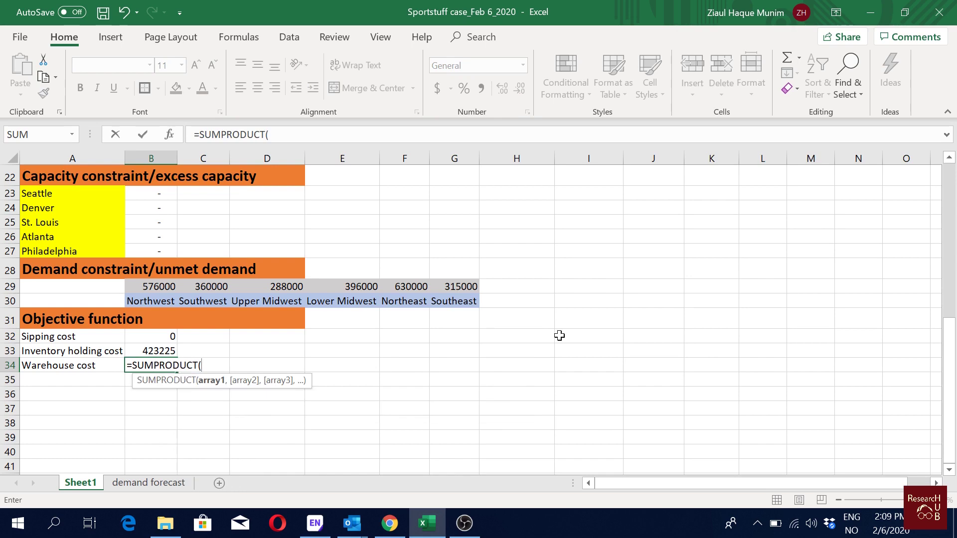
scroll(559, 335, "up", 4)
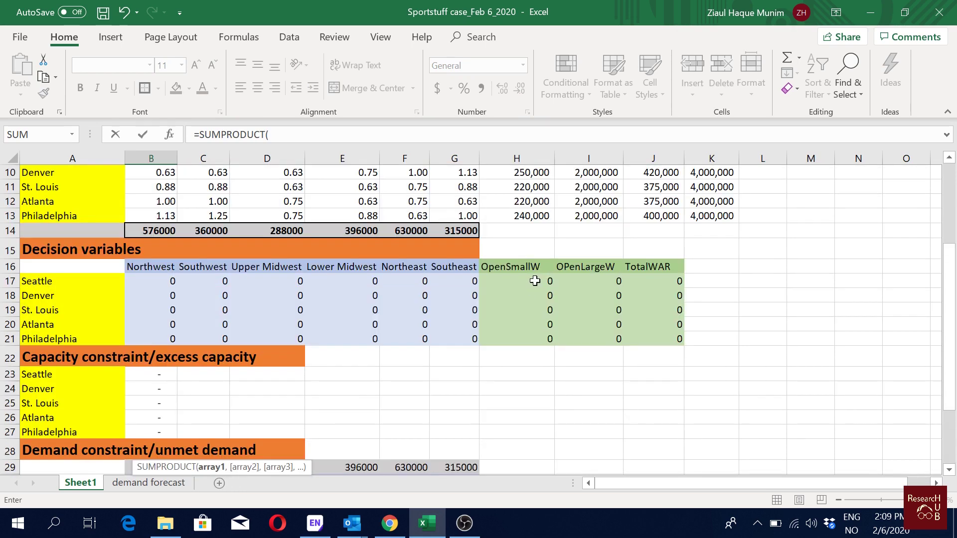
left_click_drag(535, 281, 546, 337)
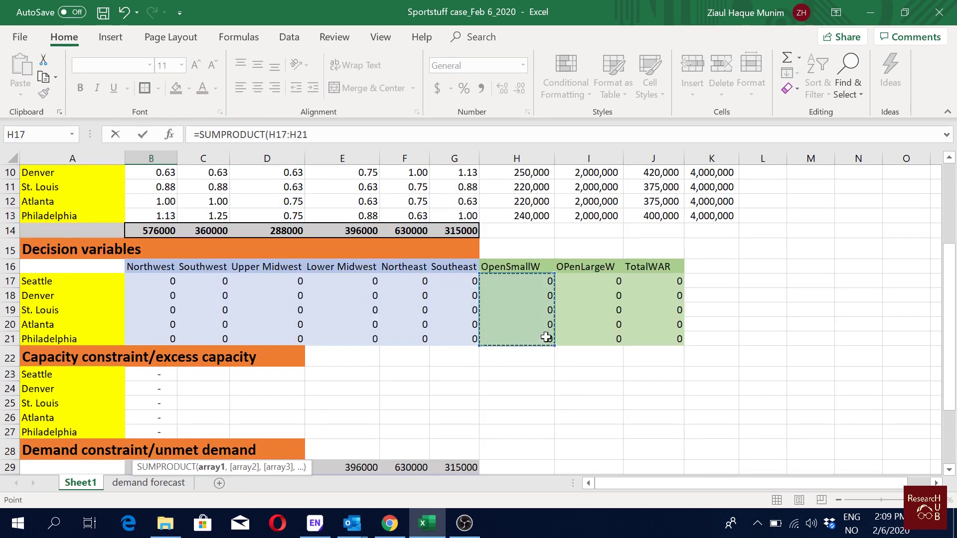
type(",")
scroll(530, 269, "up", 1)
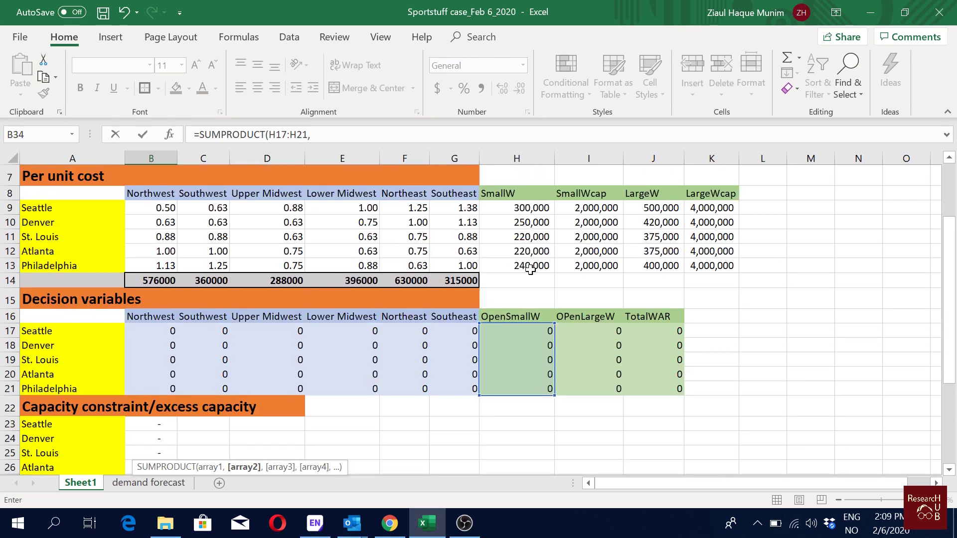
left_click_drag(528, 206, 539, 263)
Add a SUMPRODUCT(I17:I21,J9:J13) term for the large warehouses
type(")")
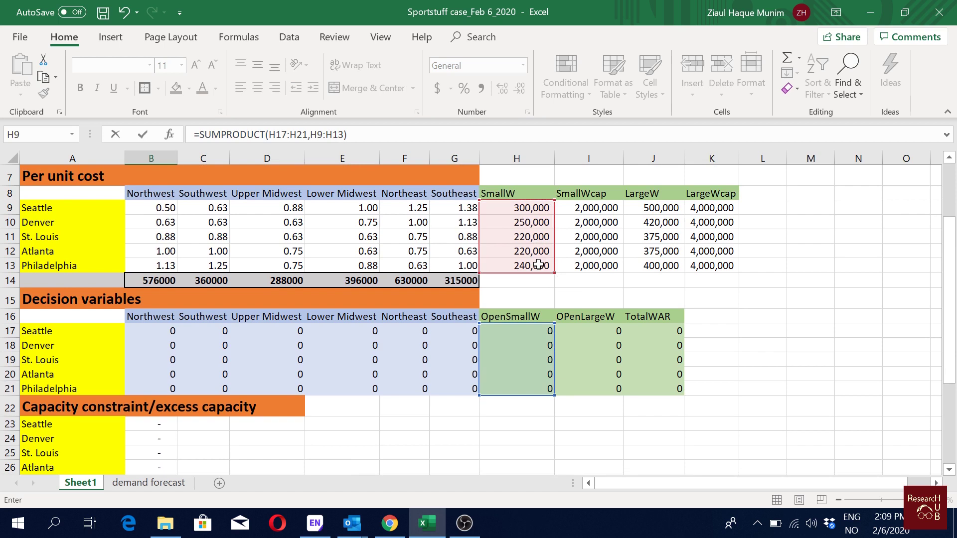
type("+s")
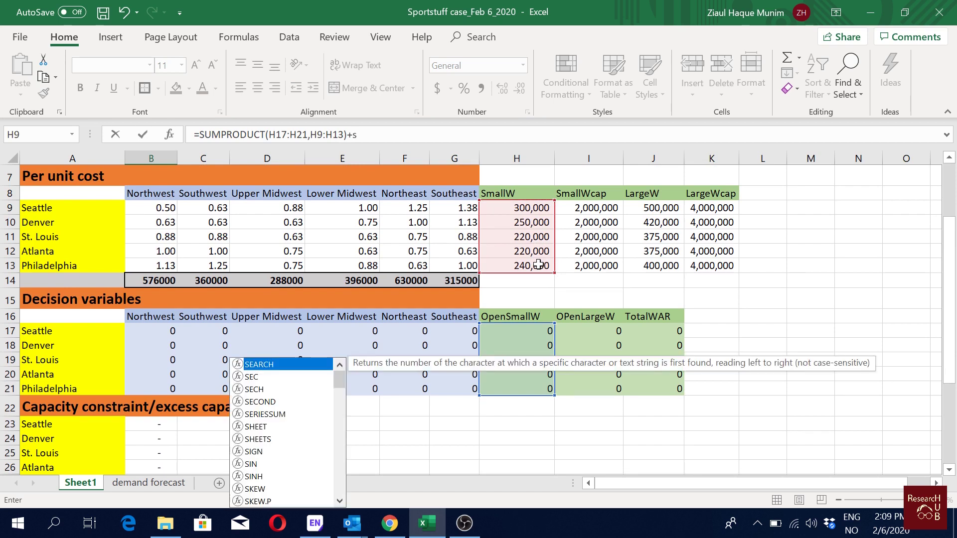
type("ump")
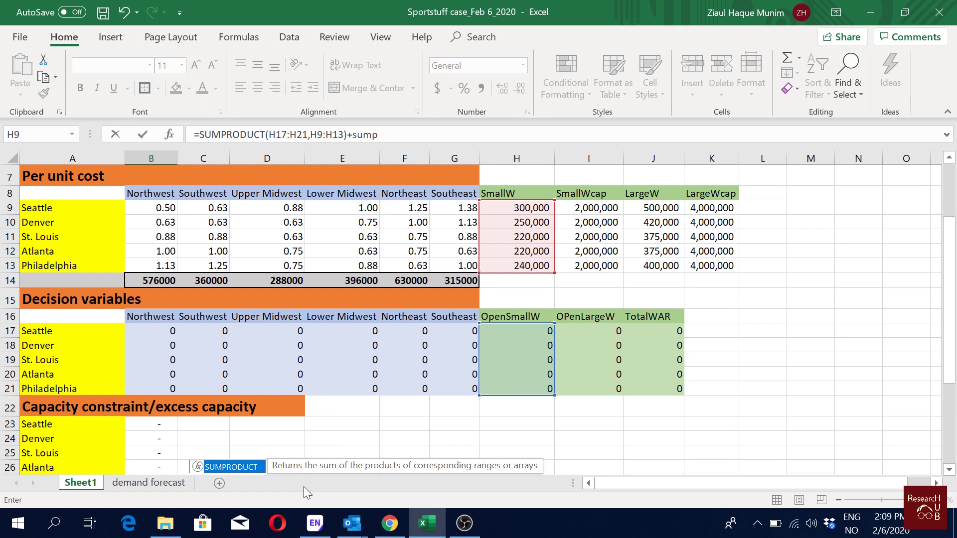
double_click(243, 465)
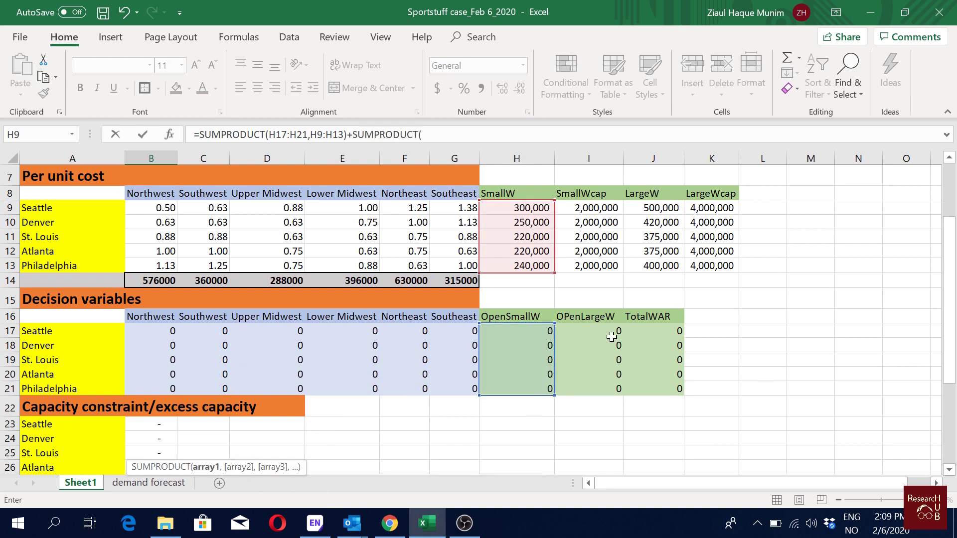
left_click_drag(612, 332, 605, 384)
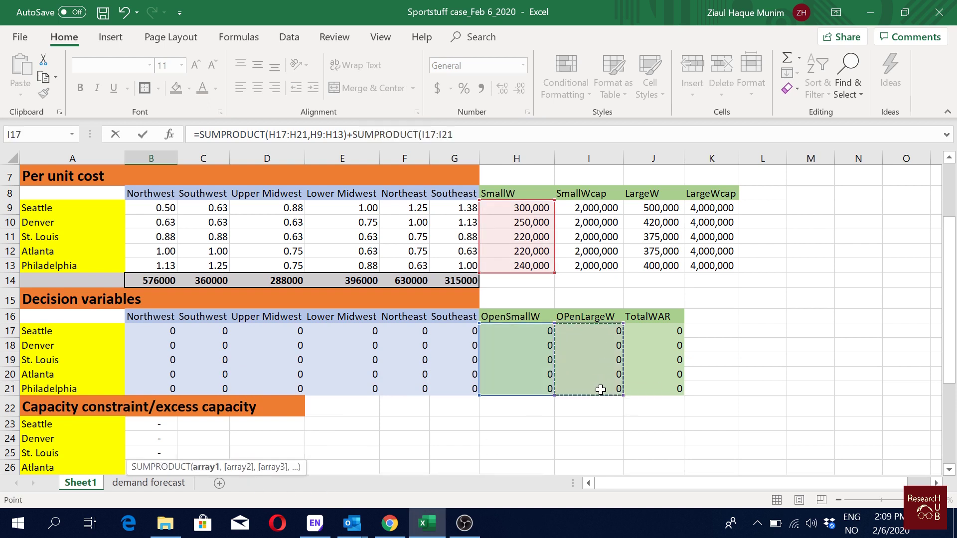
type(",")
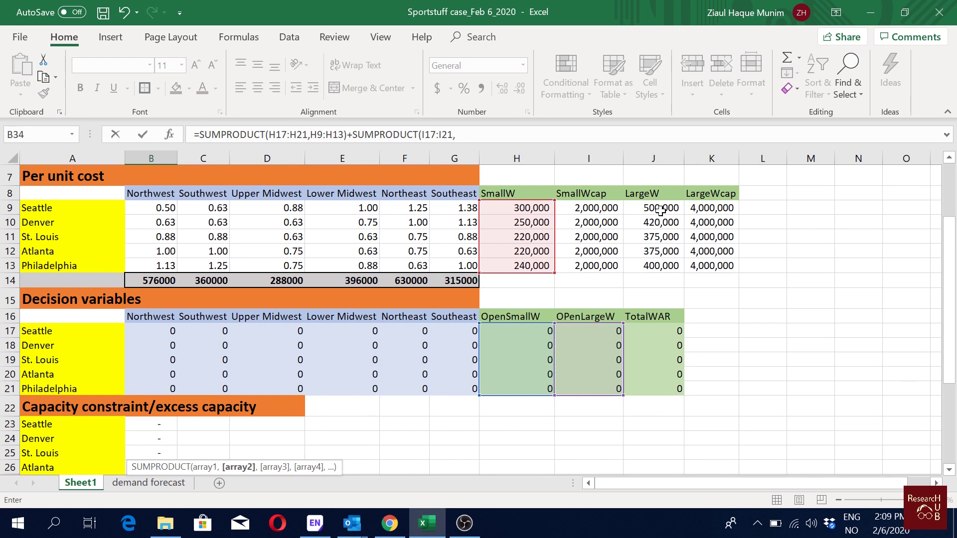
left_click_drag(660, 209, 658, 269)
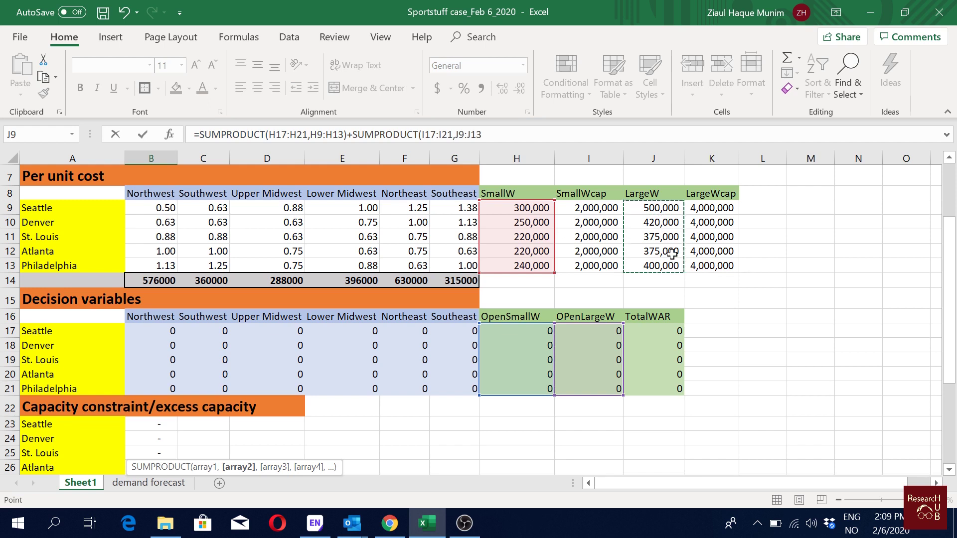
type(")+")
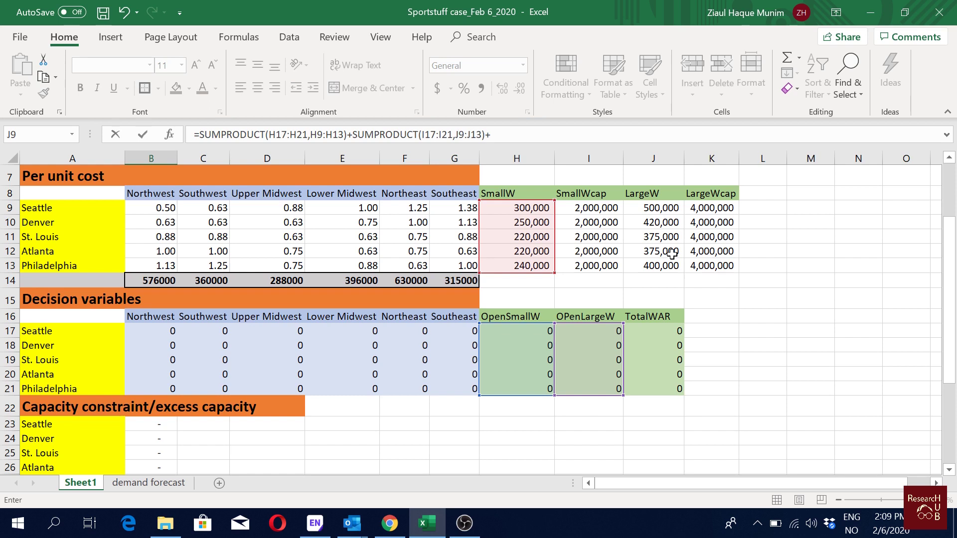
Add a SUM(B14:G14) total-demand term with 0.20 to the warehouse cost
type("sum")
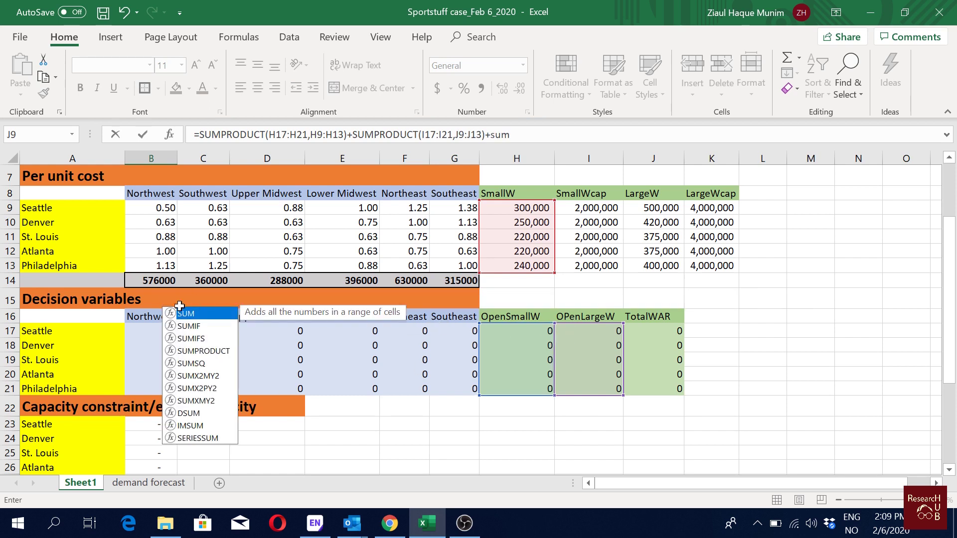
double_click(199, 314)
left_click_drag(149, 283, 451, 280)
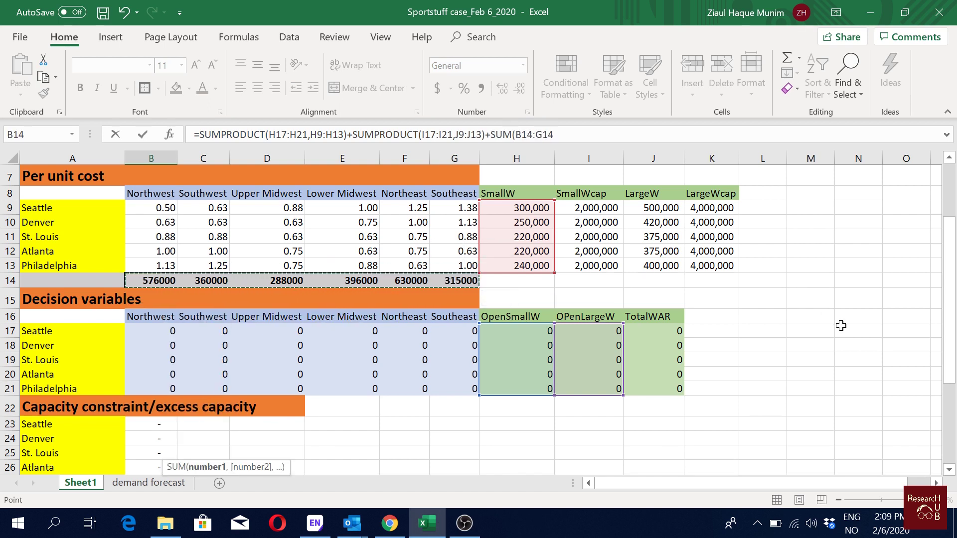
type(")")
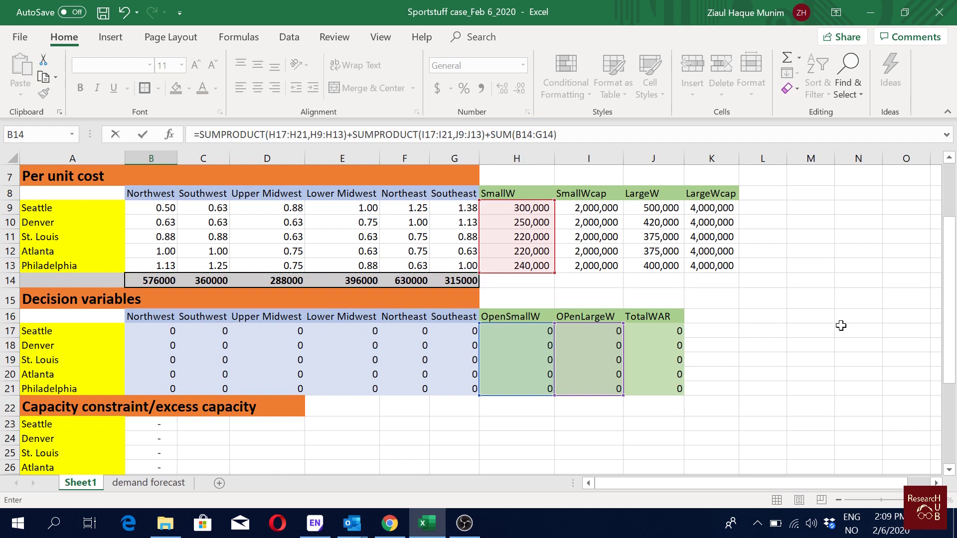
type("*0.20")
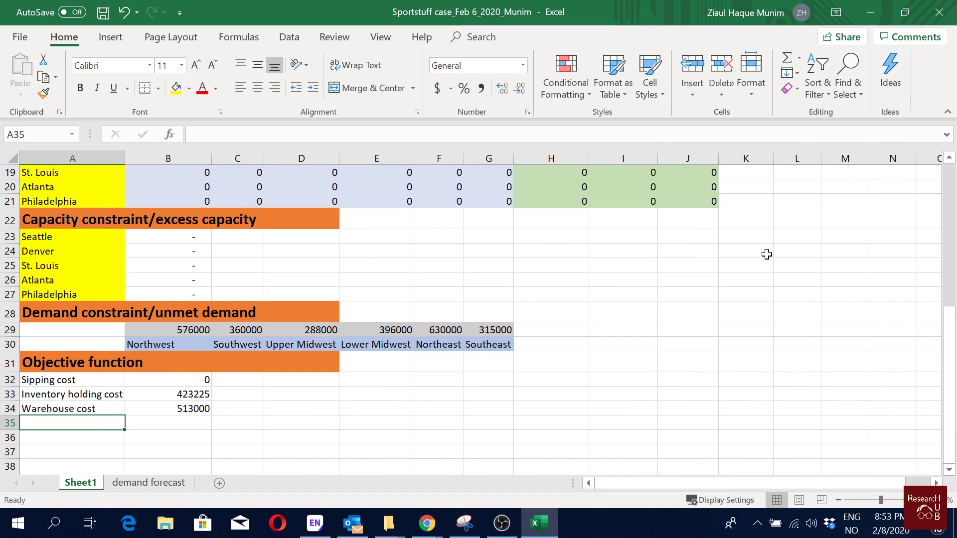
Label A35 'Shipping cost recoup'
type("Sh")
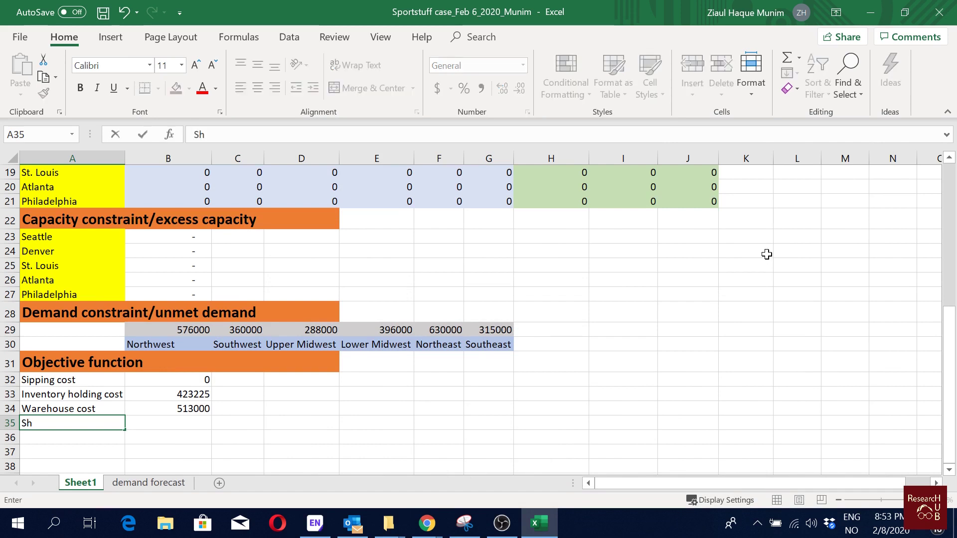
type("ipping cost recoup")
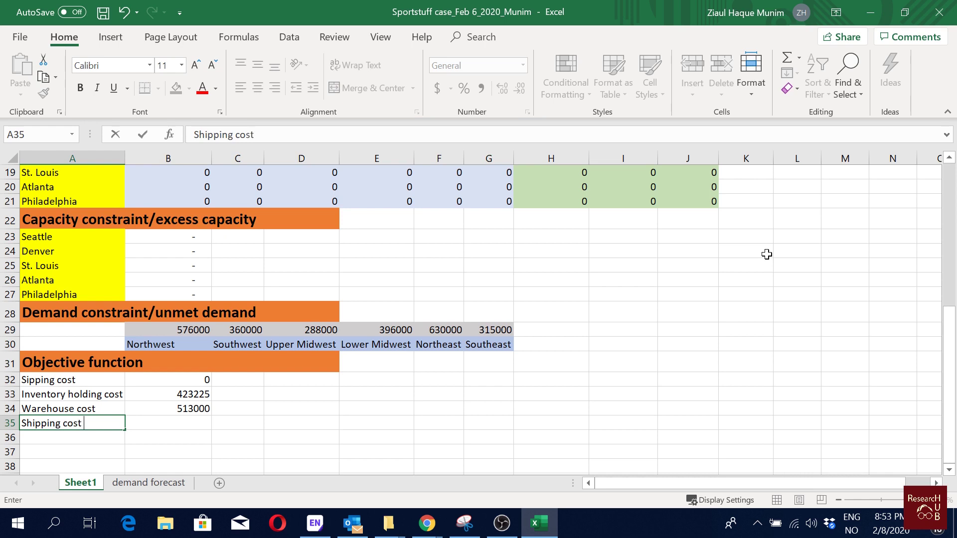
key("Tab")
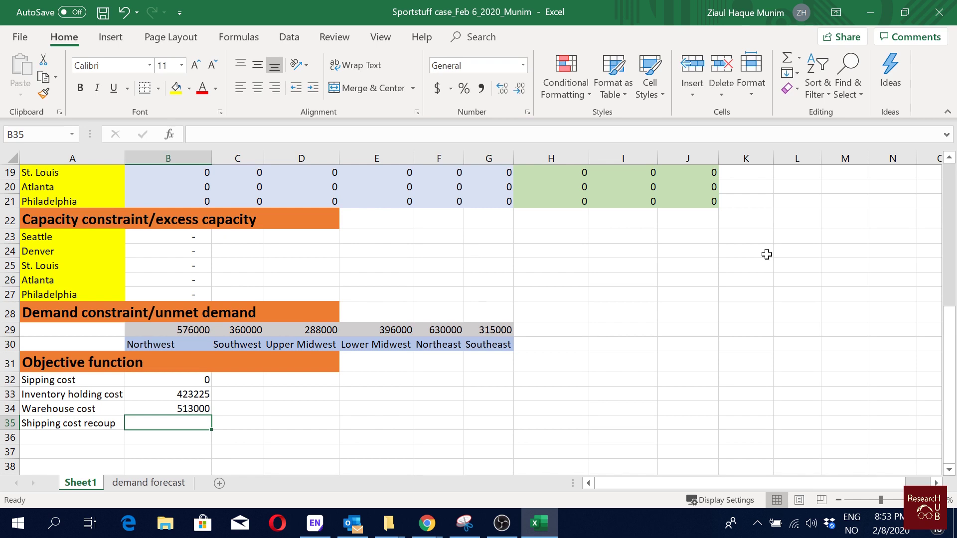
scroll(449, 346, "up", 4)
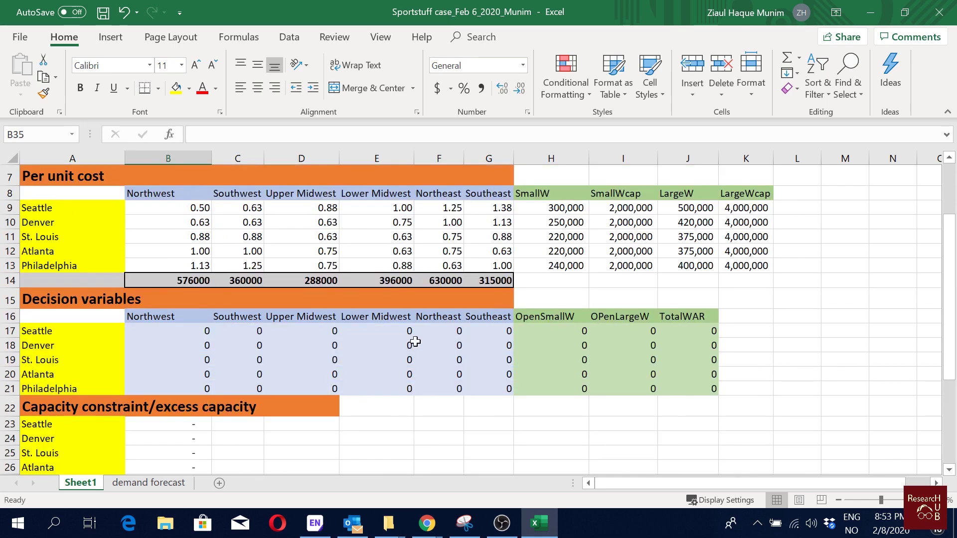
left_click(182, 213)
left_click_drag(182, 213, 498, 267)
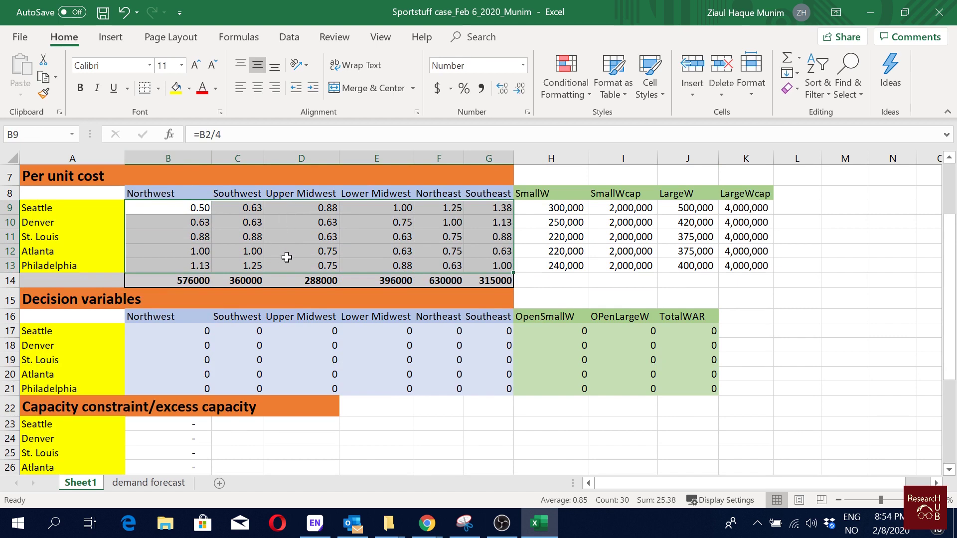
left_click(228, 248)
left_click_drag(191, 205, 498, 266)
left_click(191, 212)
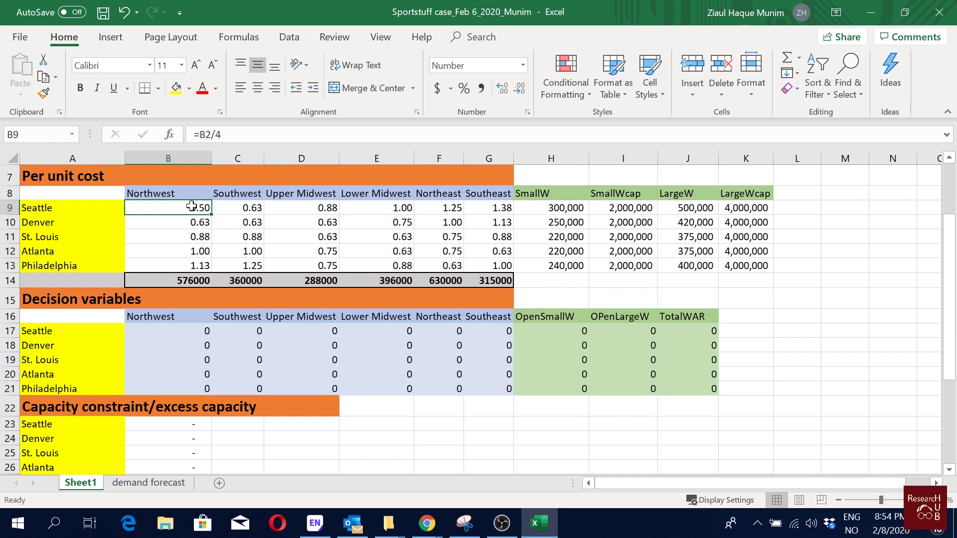
left_click_drag(192, 206, 499, 266)
left_click(199, 210)
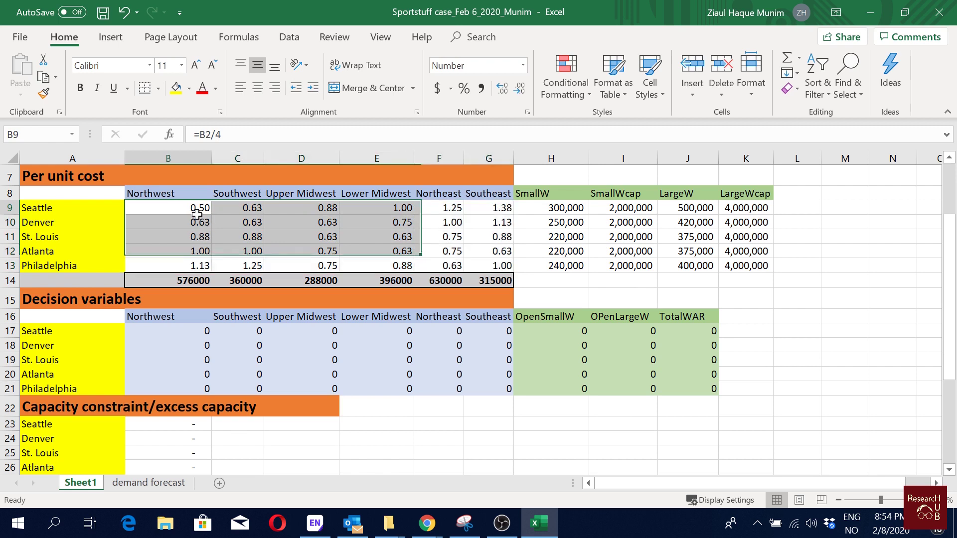
left_click(43, 207)
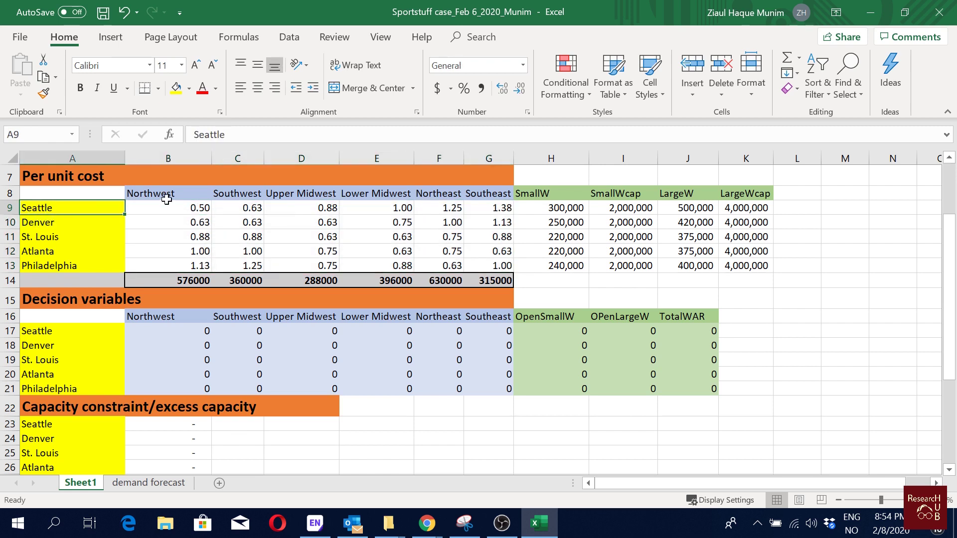
left_click_drag(165, 198, 79, 206)
left_click(80, 206)
left_click(175, 192)
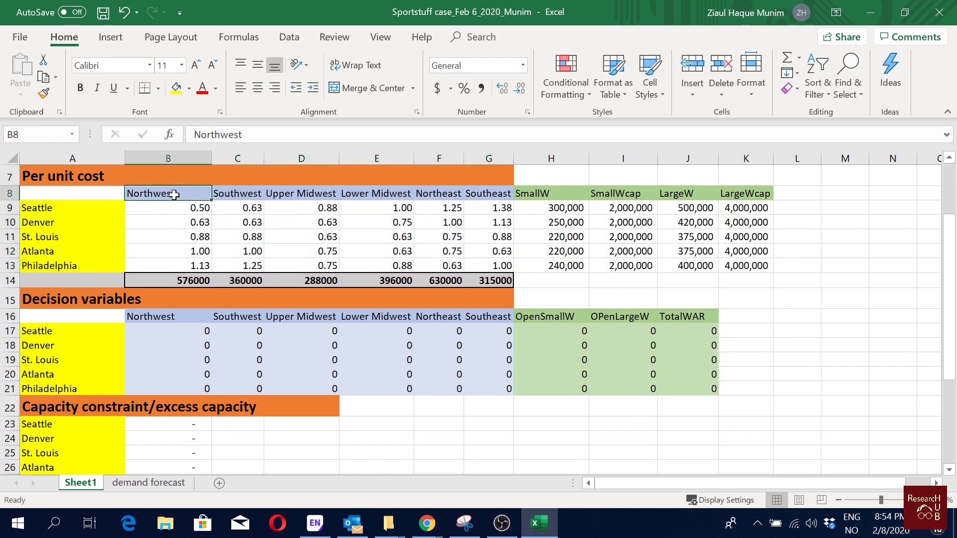
left_click_drag(197, 208, 467, 262)
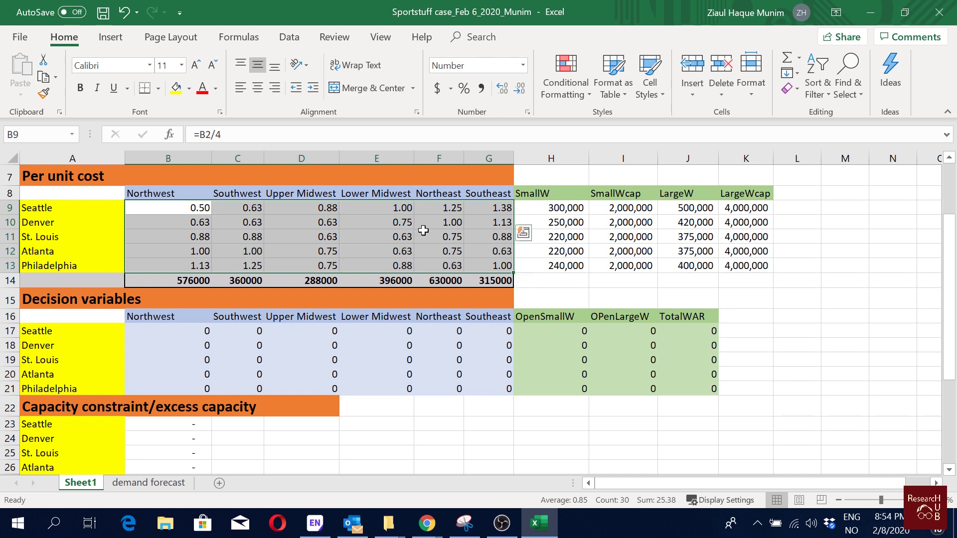
scroll(423, 229, "down", 4)
scroll(286, 358, "down", 1)
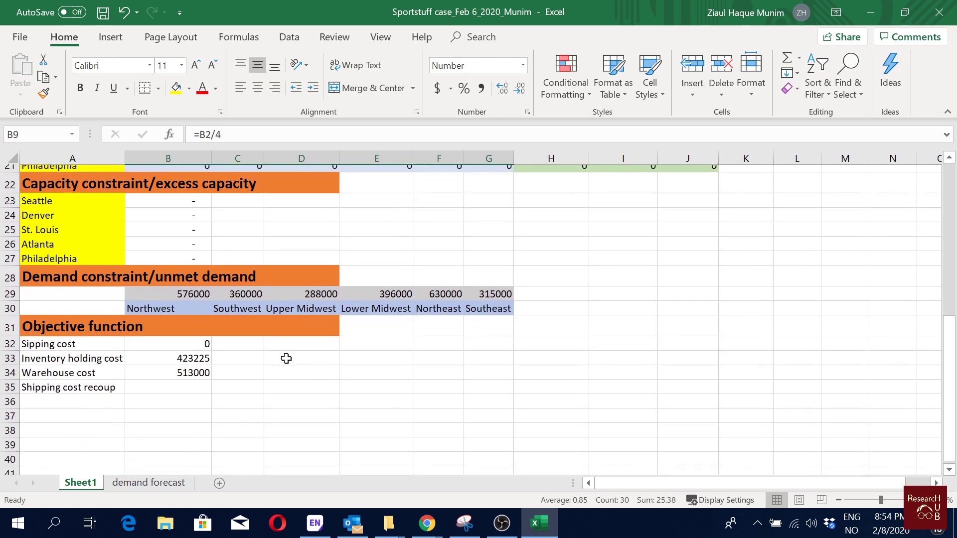
left_click(173, 380)
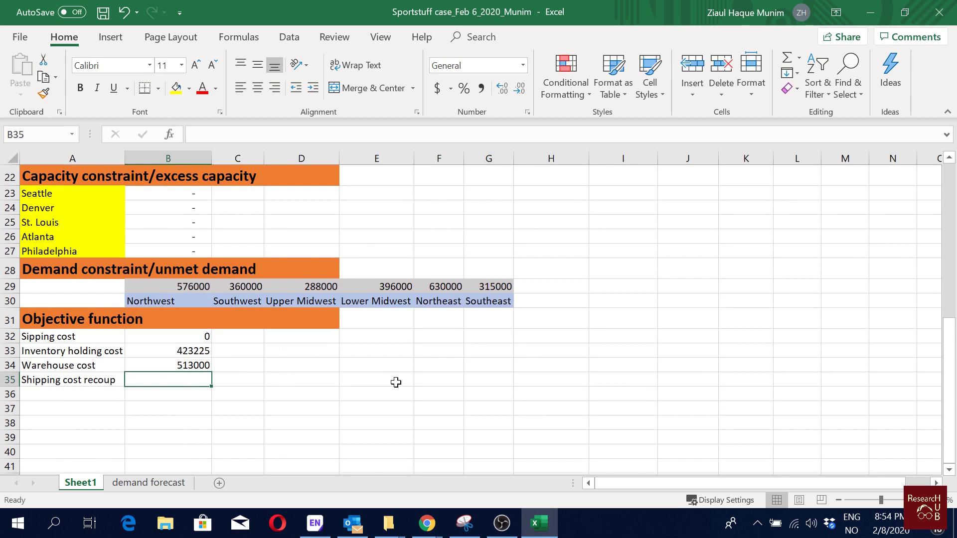
Enter =(SUM(B14:G14)/4)*3 in B35, giving 1923750
type("=")
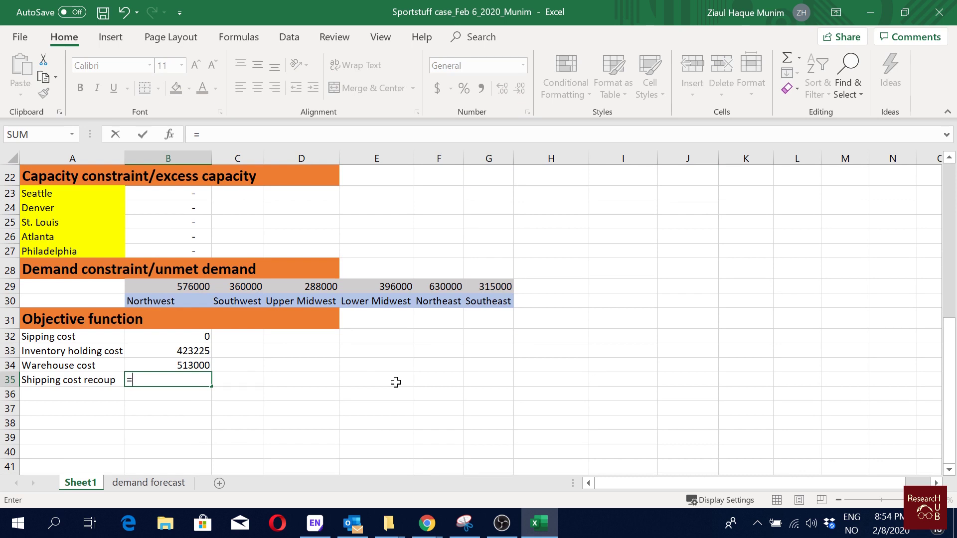
type("sum")
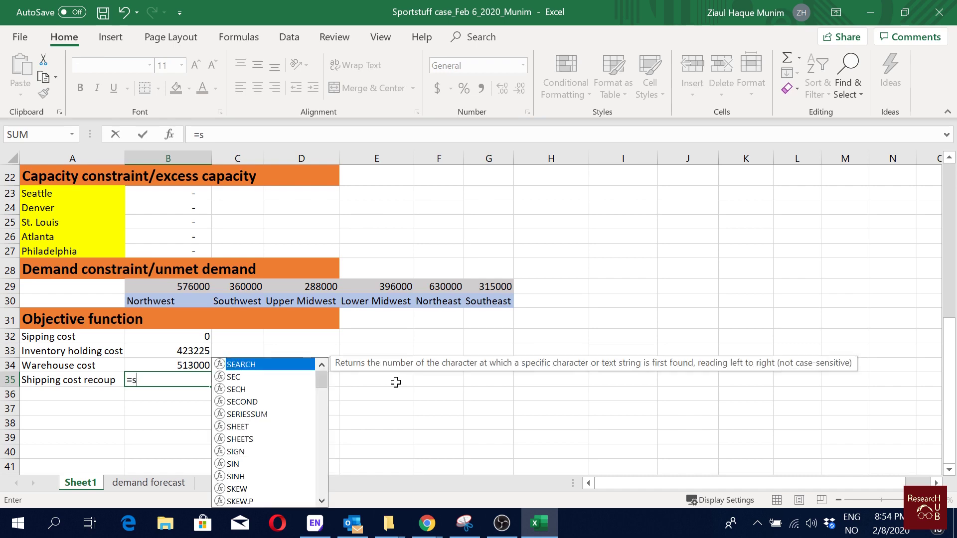
double_click(257, 376)
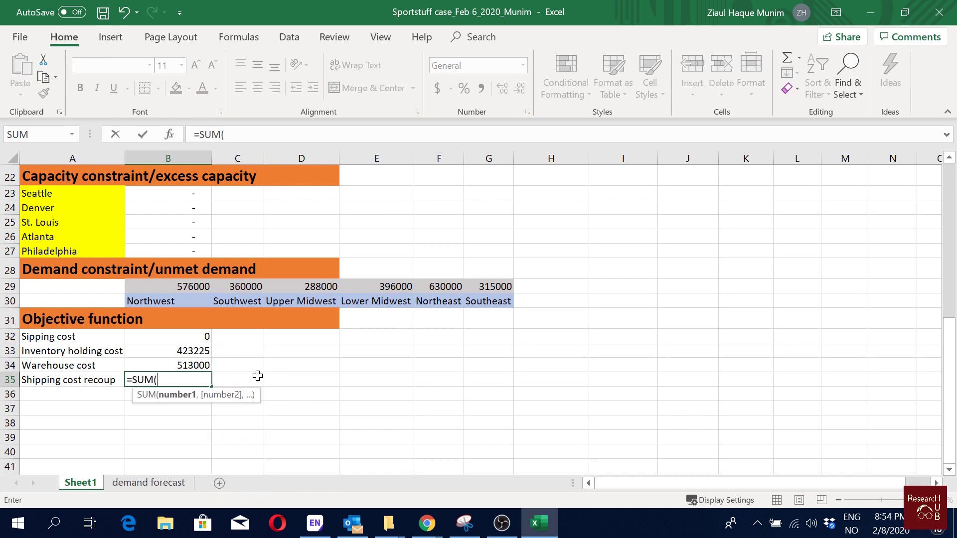
scroll(257, 376, "up", 4)
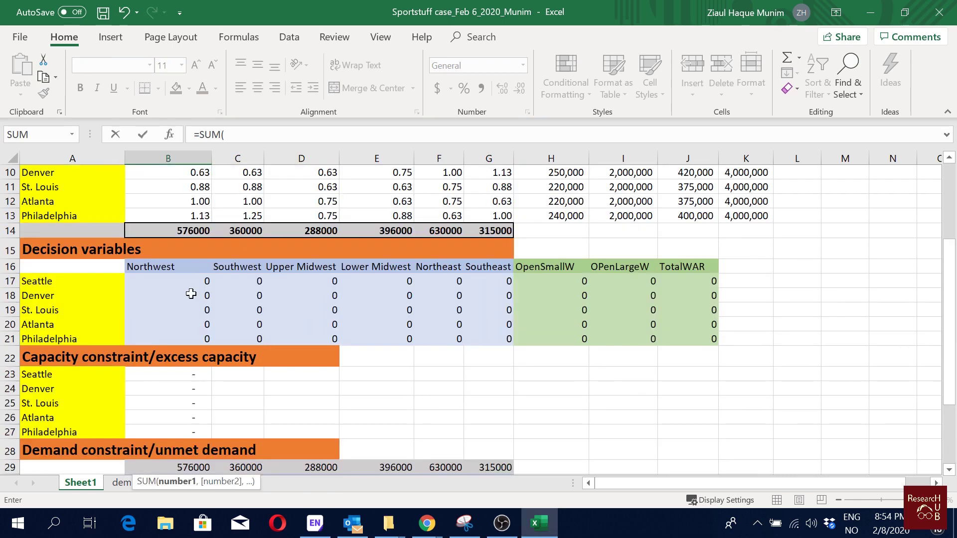
scroll(478, 334, "up", 1)
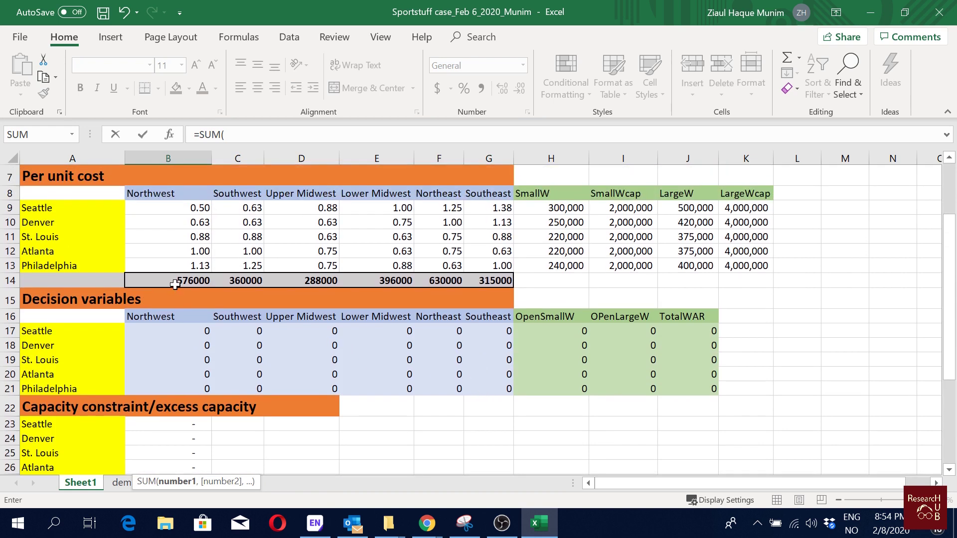
left_click_drag(172, 280, 460, 284)
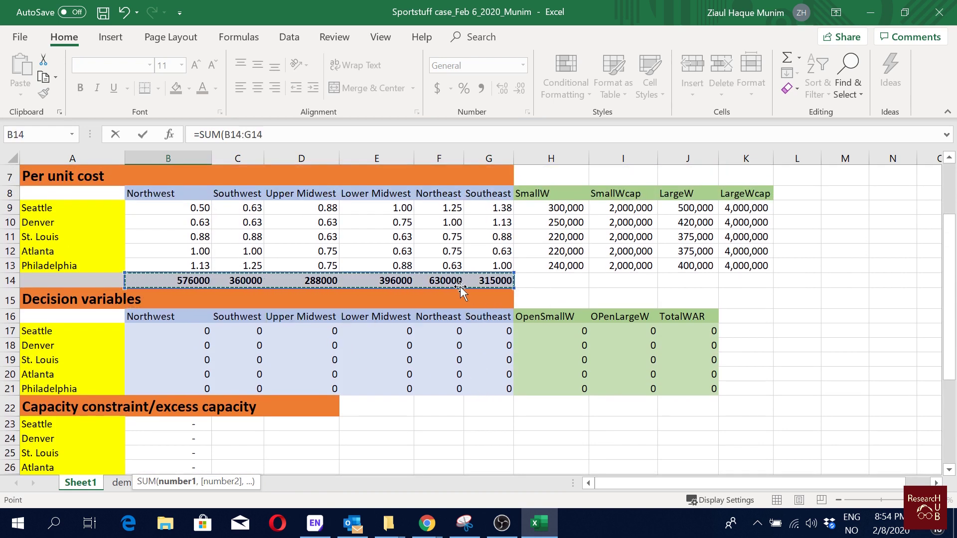
type(")")
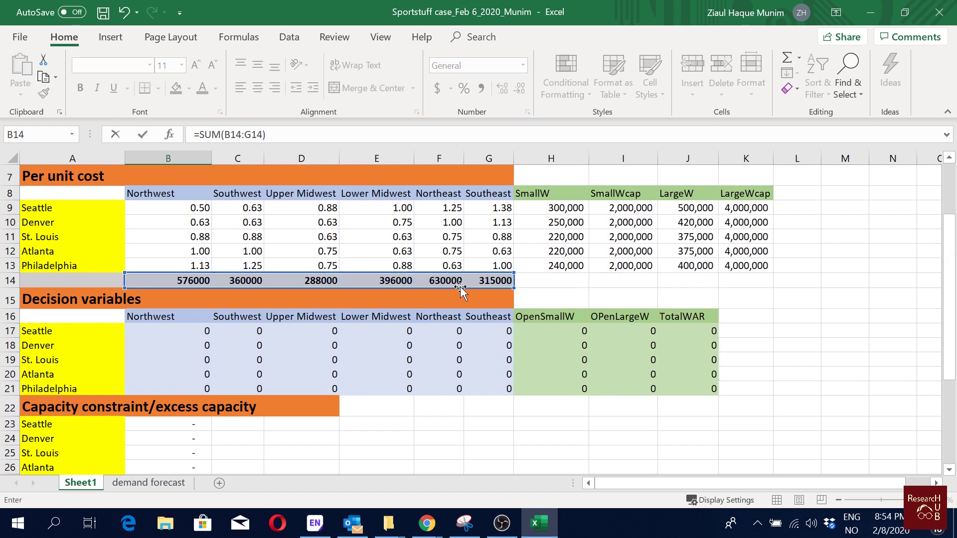
type("/4")
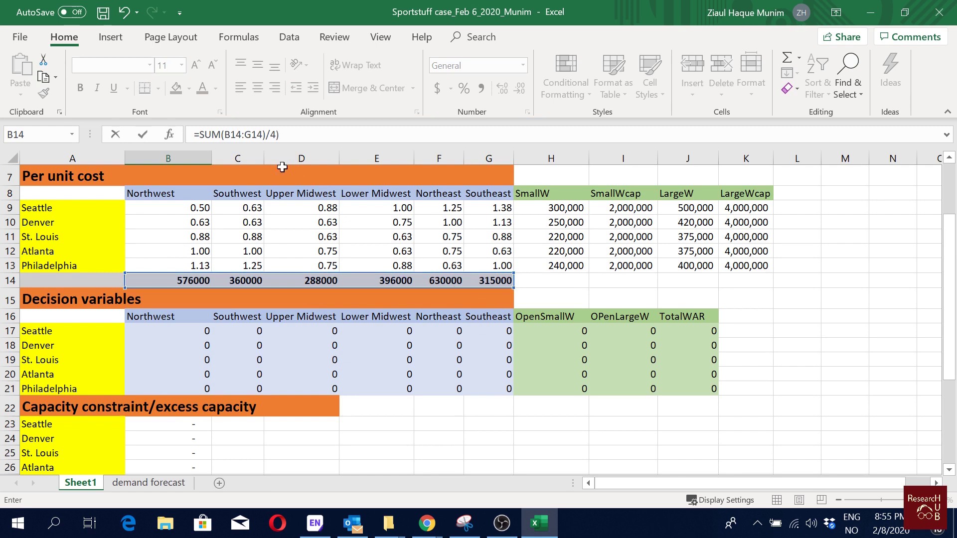
left_click(199, 134)
type("(")
key("End")
type(")")
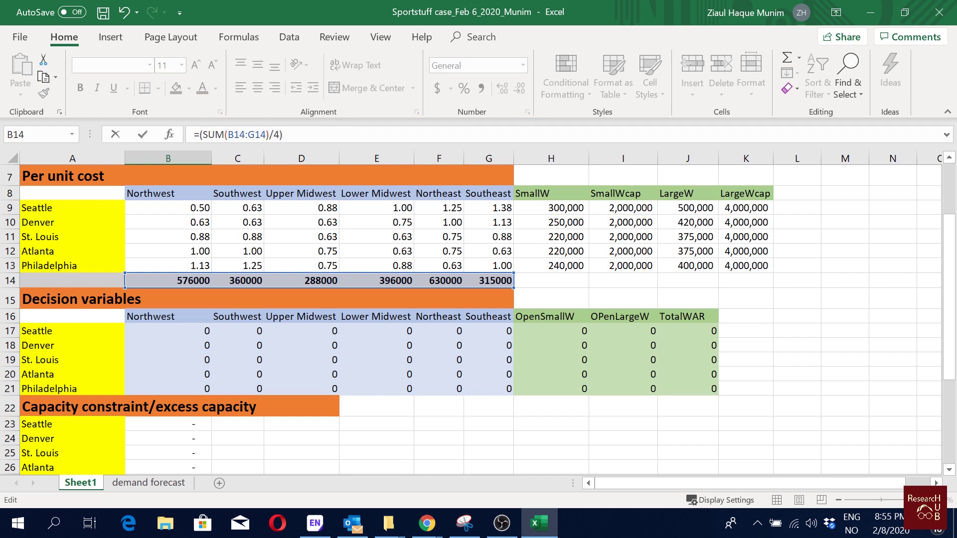
type("*3")
key("ctrl+Return")
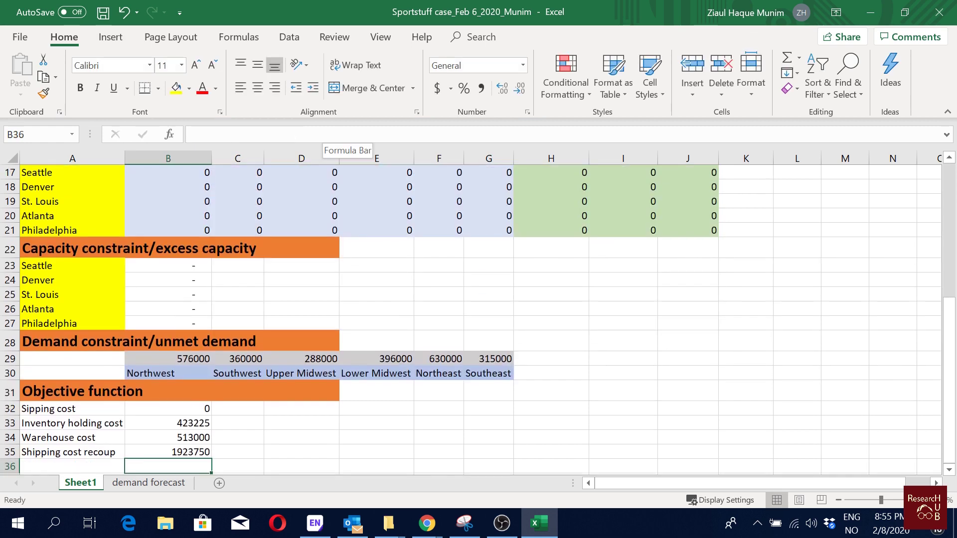
Add a 'Total cost' label in A36 styled with the orange heading format
left_click(72, 466)
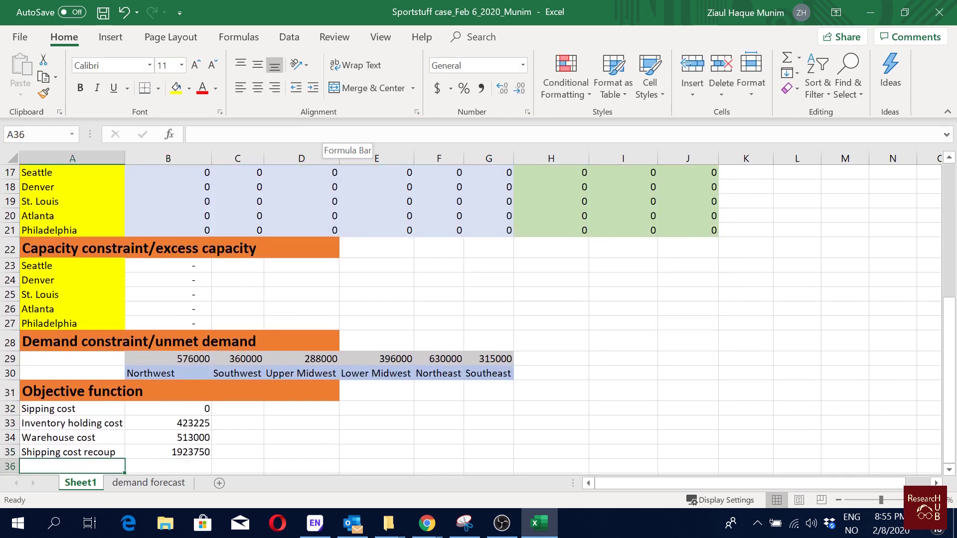
type("Total")
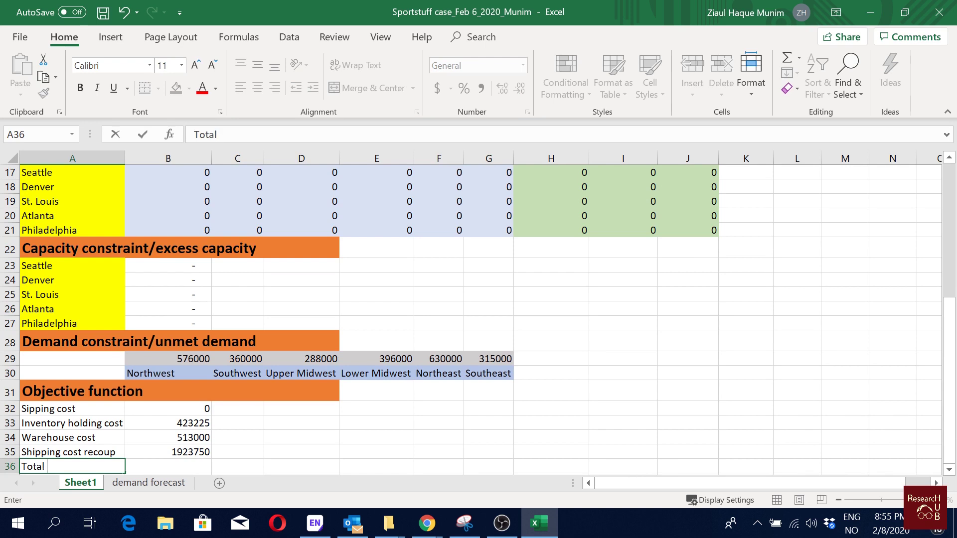
type(" cost")
key("Return")
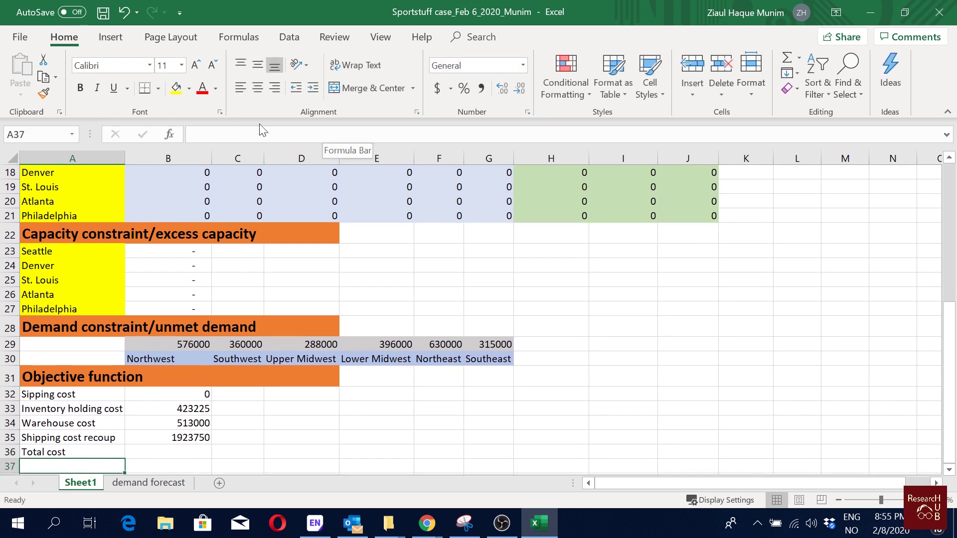
left_click_drag(56, 378, 199, 379)
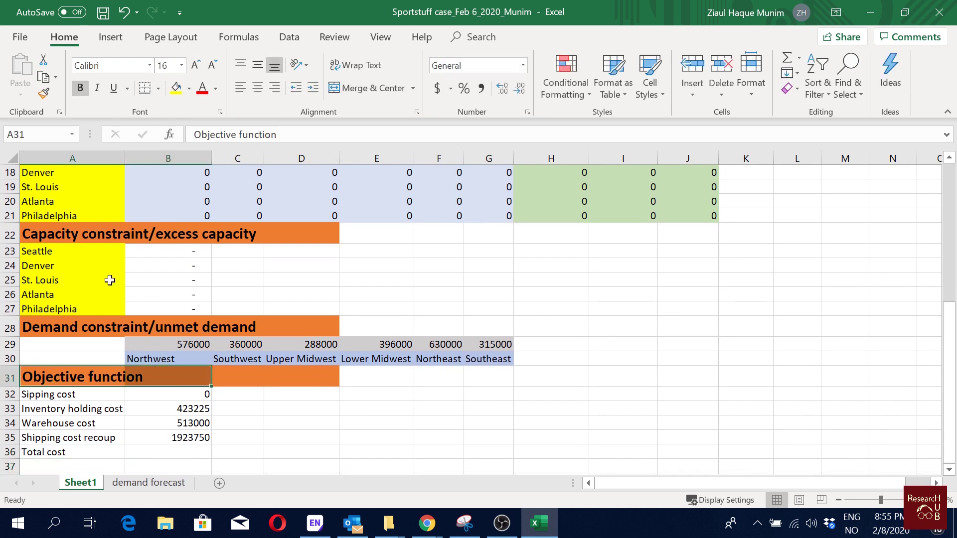
left_click(43, 93)
left_click_drag(60, 451, 171, 459)
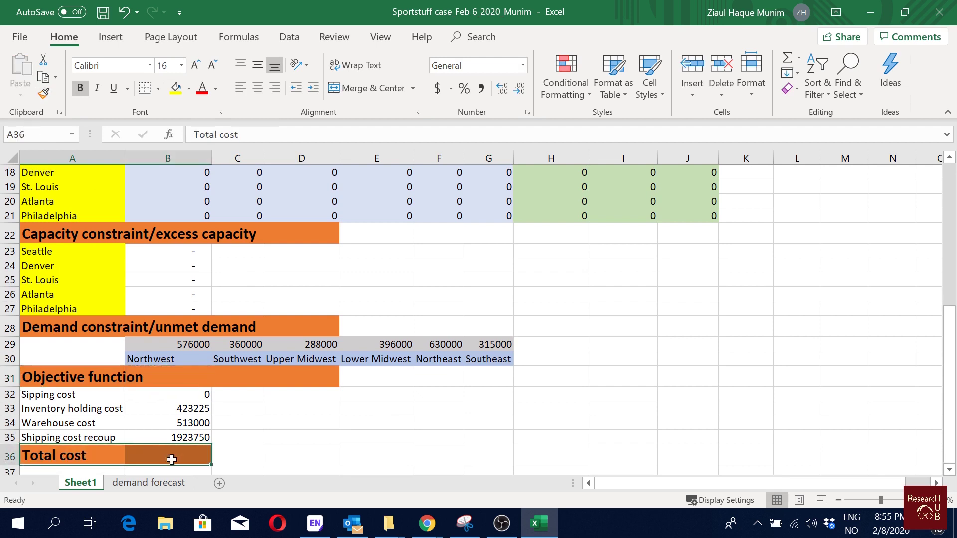
Enter =SUM(B32:B34)-B35 in B36 as the total cost
left_click(173, 457)
type("=")
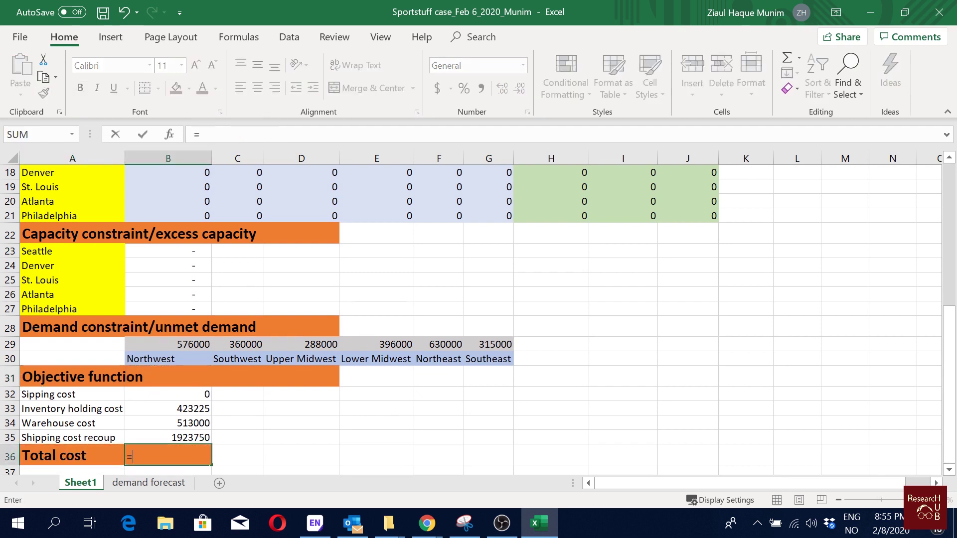
type("sum")
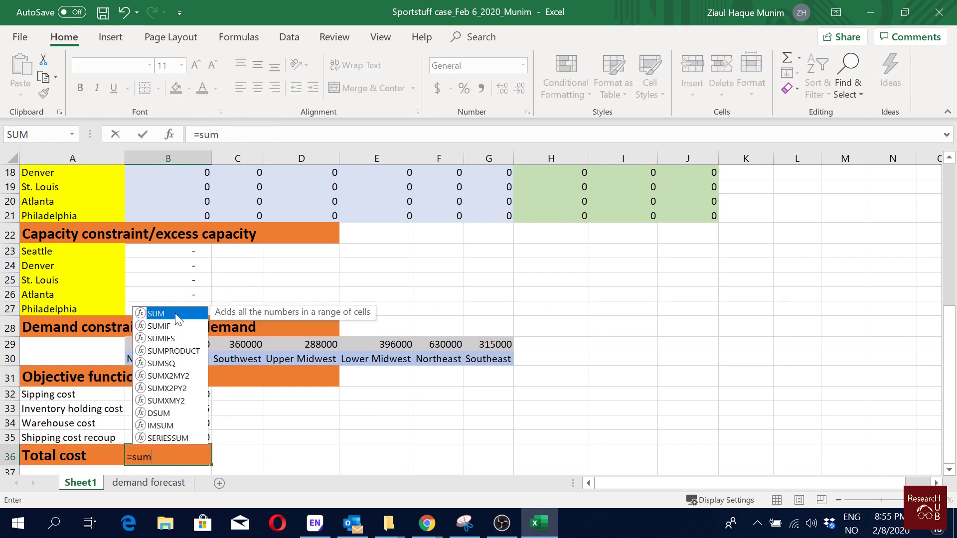
double_click(178, 319)
left_click_drag(182, 394, 183, 424)
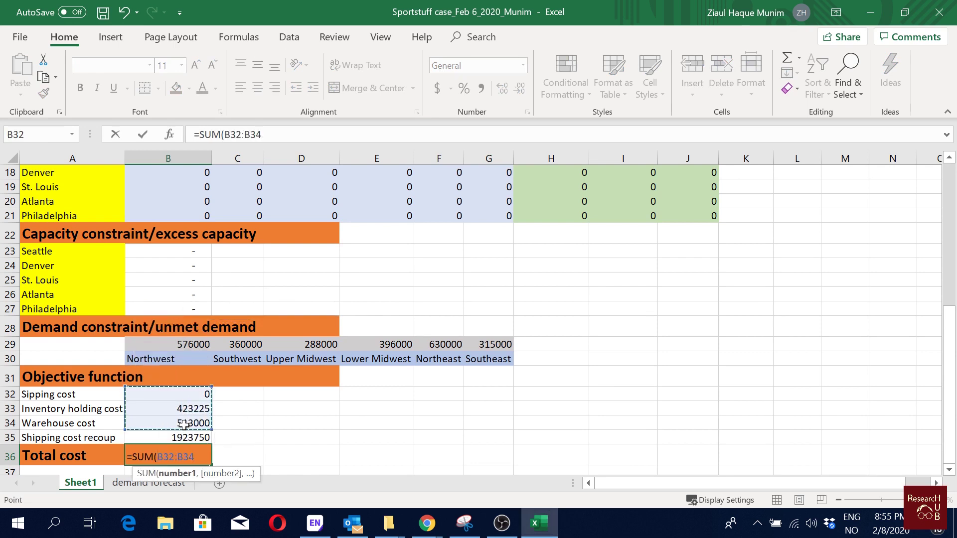
type(")-")
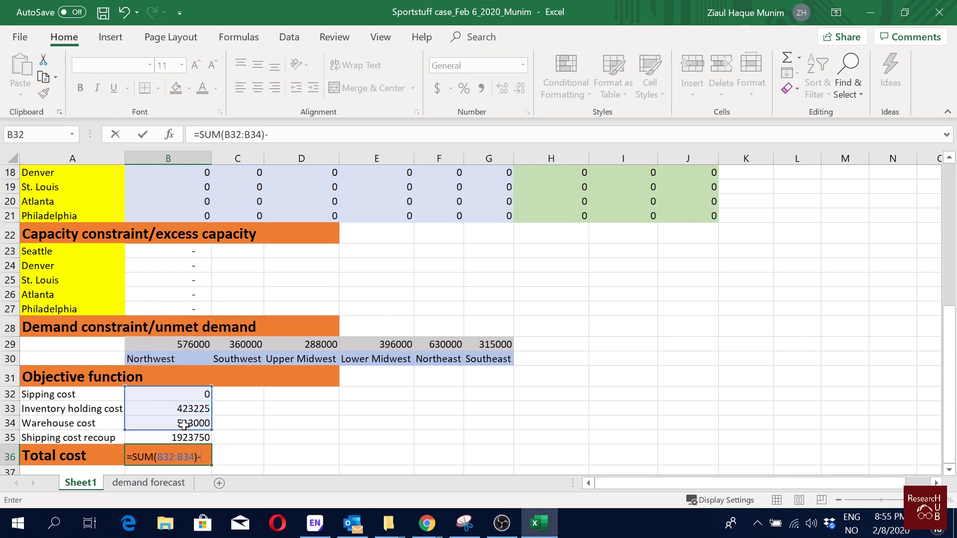
left_click(190, 438)
key("Return")
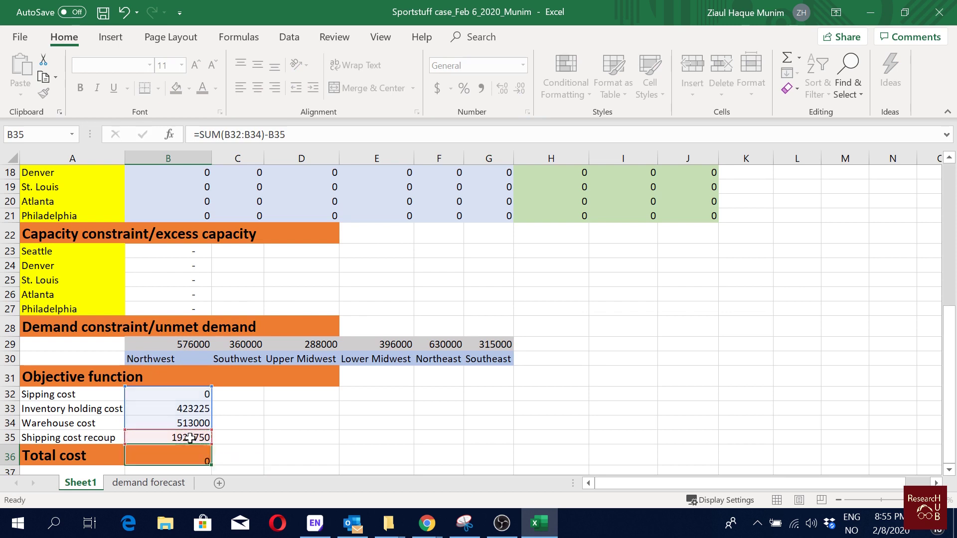
Make the -987525 total cost bold with a larger font size
left_click(190, 439)
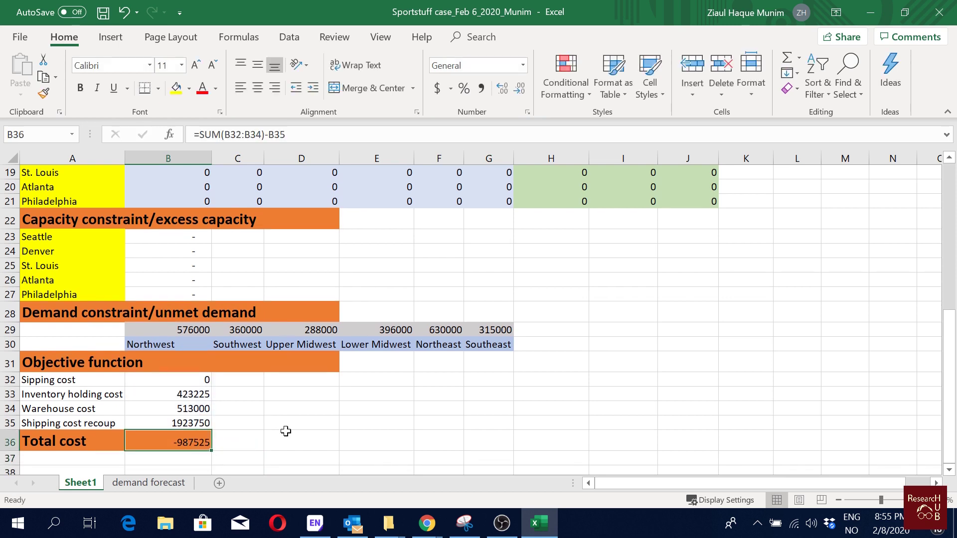
left_click(80, 89)
left_click(195, 65)
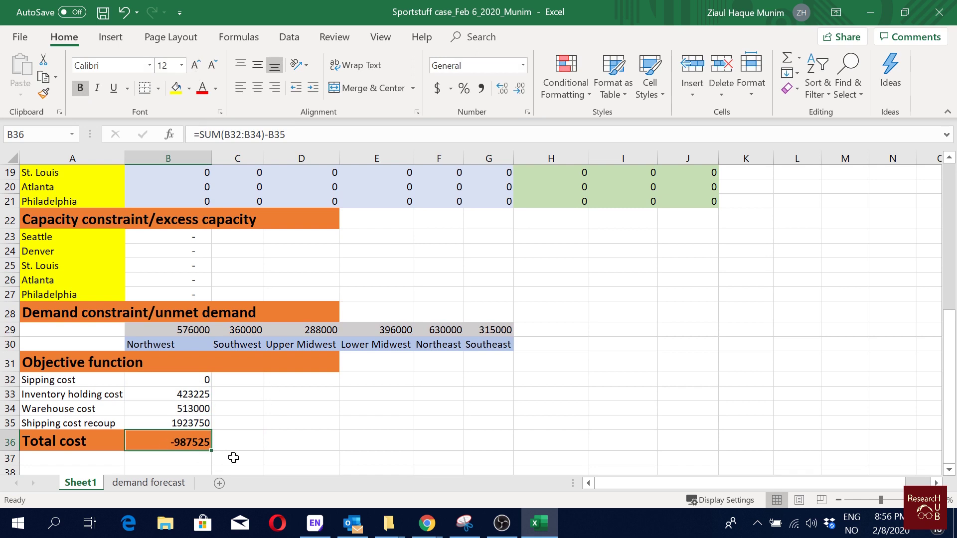
left_click(330, 410)
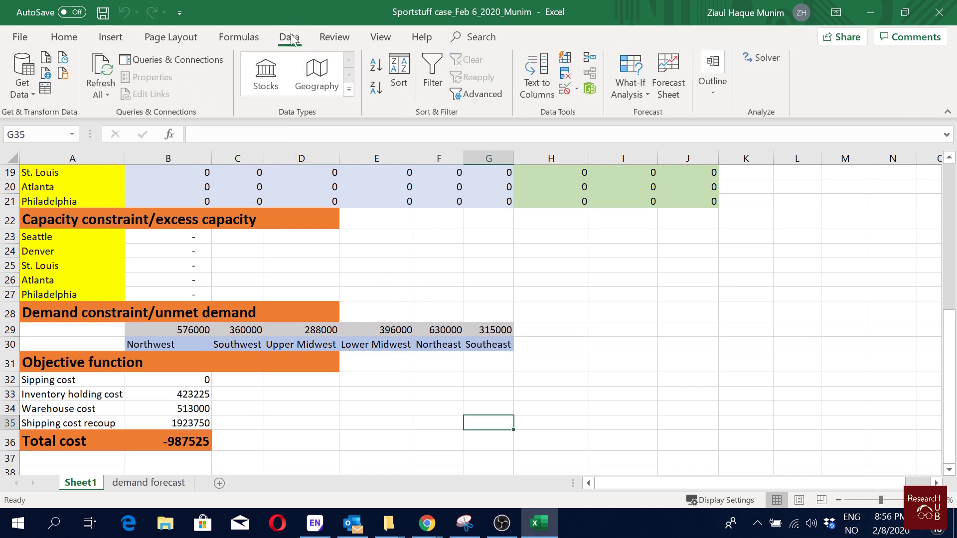
Open Solver and set the objective to total cost $B$36, minimized
left_click(762, 58)
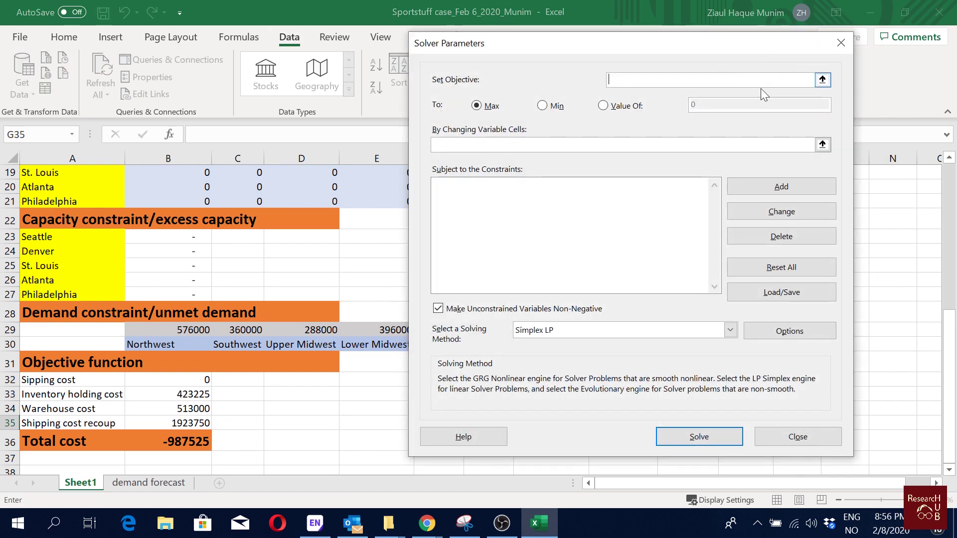
left_click_drag(740, 44, 841, 51)
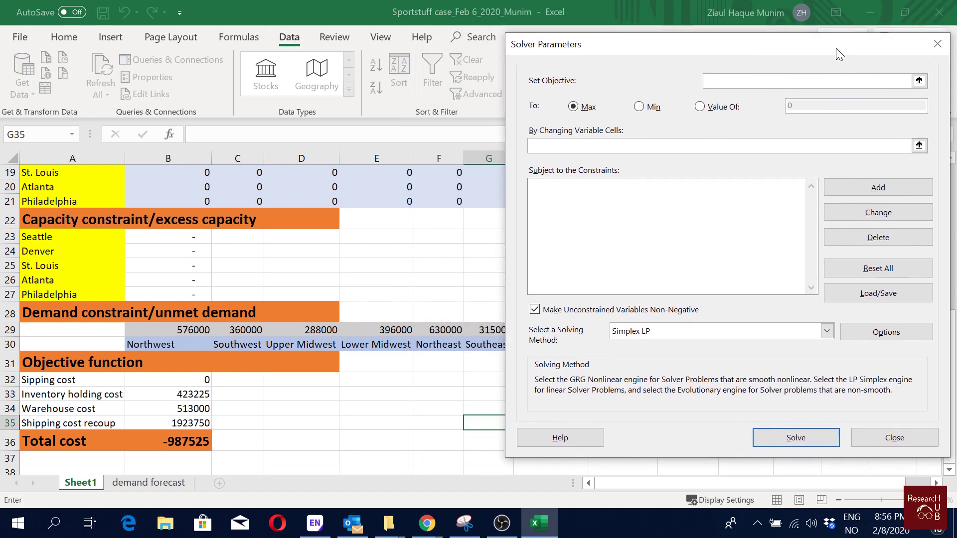
left_click(919, 81)
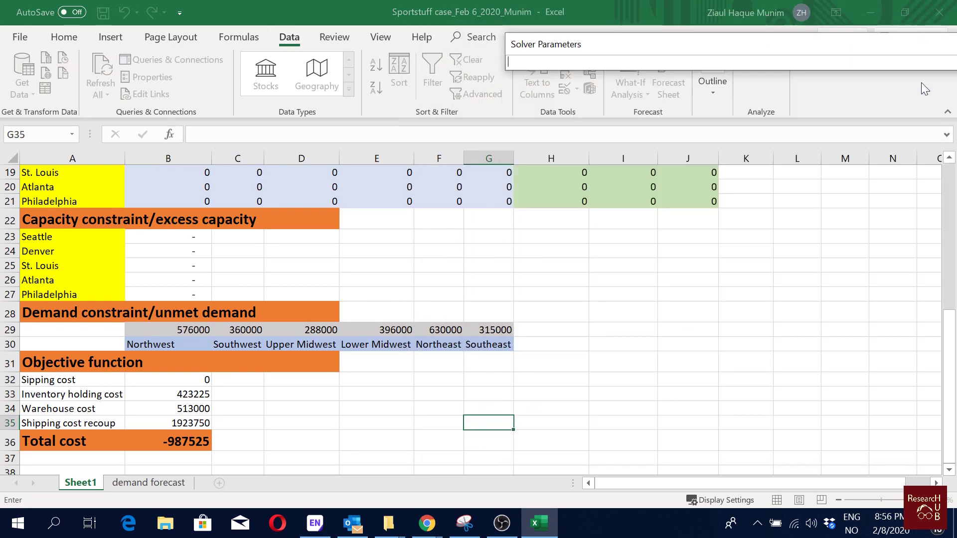
left_click(163, 442)
left_click_drag(829, 43, 780, 22)
left_click(941, 43)
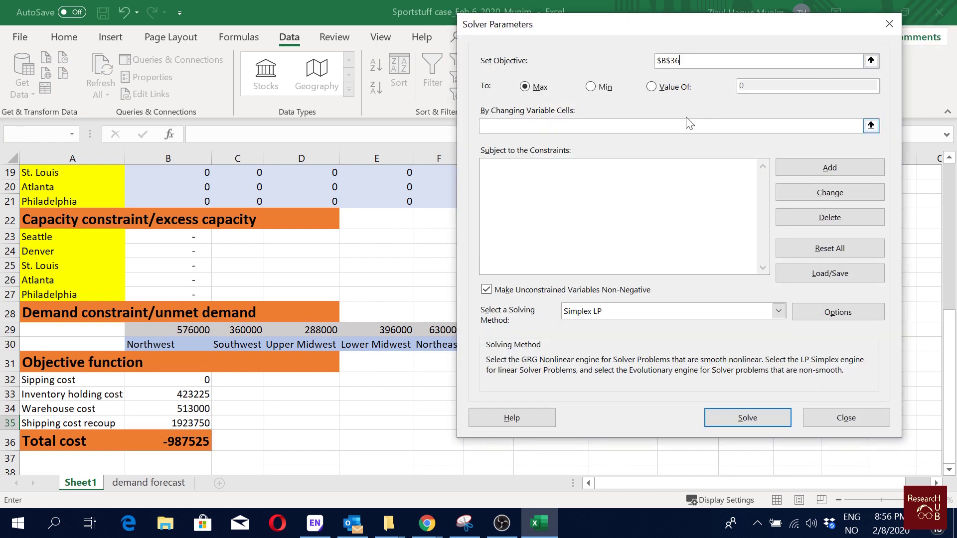
left_click(601, 87)
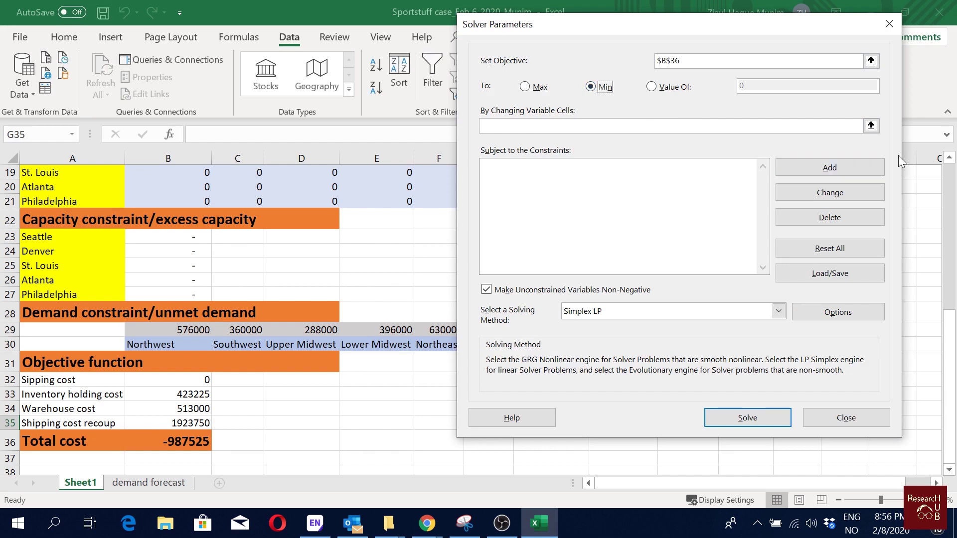
Start entering the changing variable cells after checking the case PDF
left_click(870, 126)
scroll(503, 284, "up", 2)
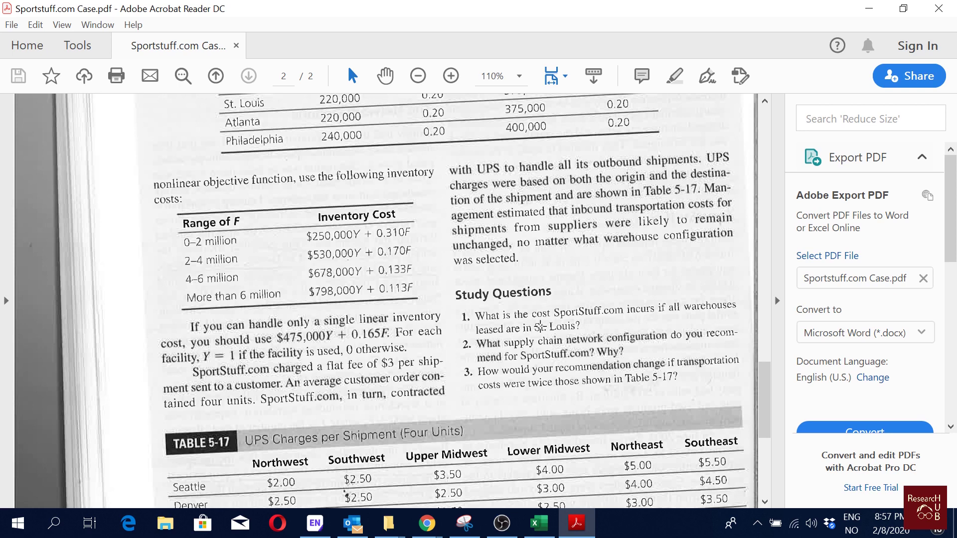
key("alt+Tab")
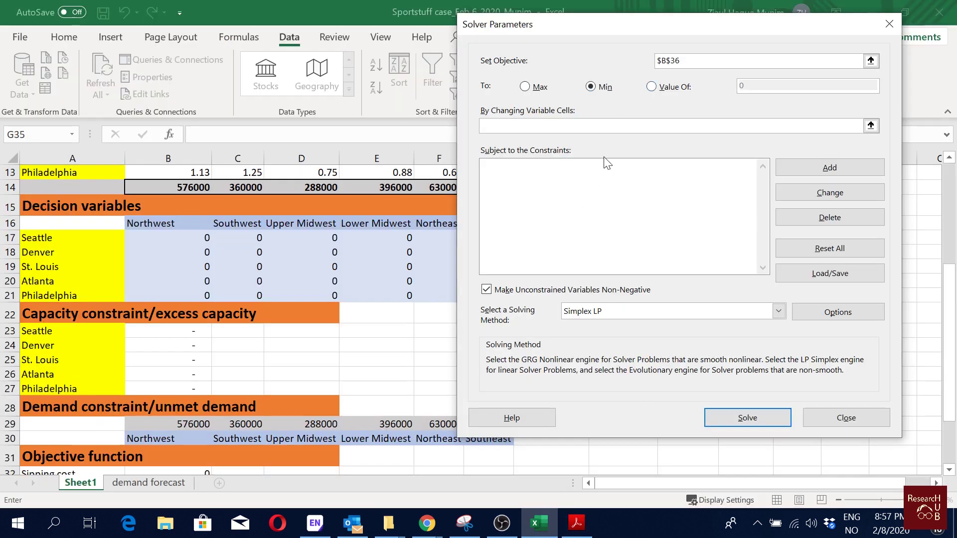
left_click(869, 125)
Enter the St. Louis row $B$19:$I$19 as Solver's changing variable cells
left_click(175, 265)
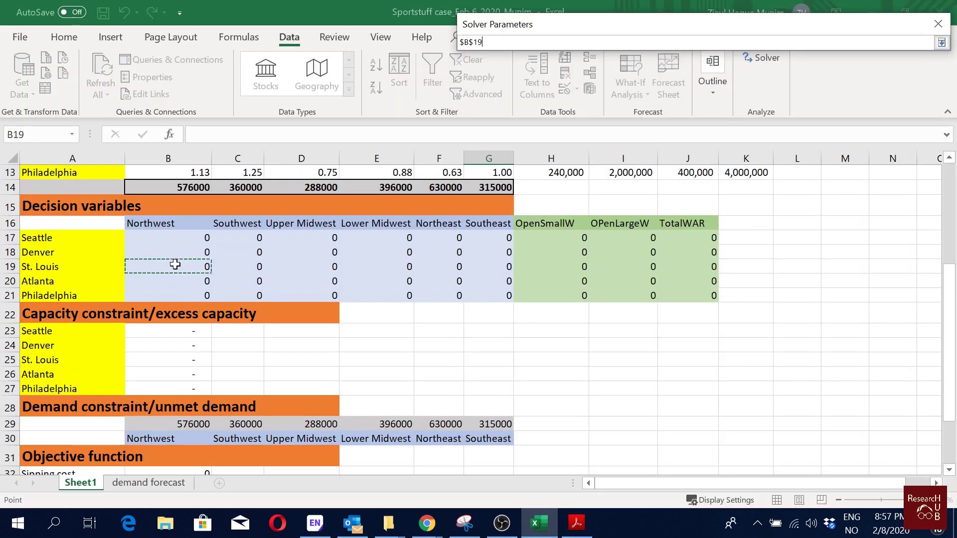
left_click_drag(175, 265, 639, 263)
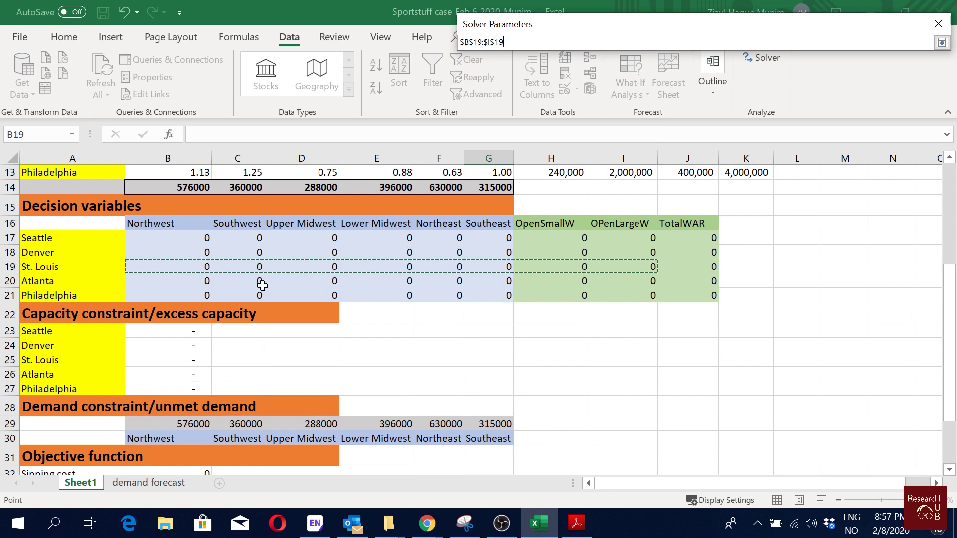
left_click(940, 45)
left_click_drag(675, 38, 739, 19)
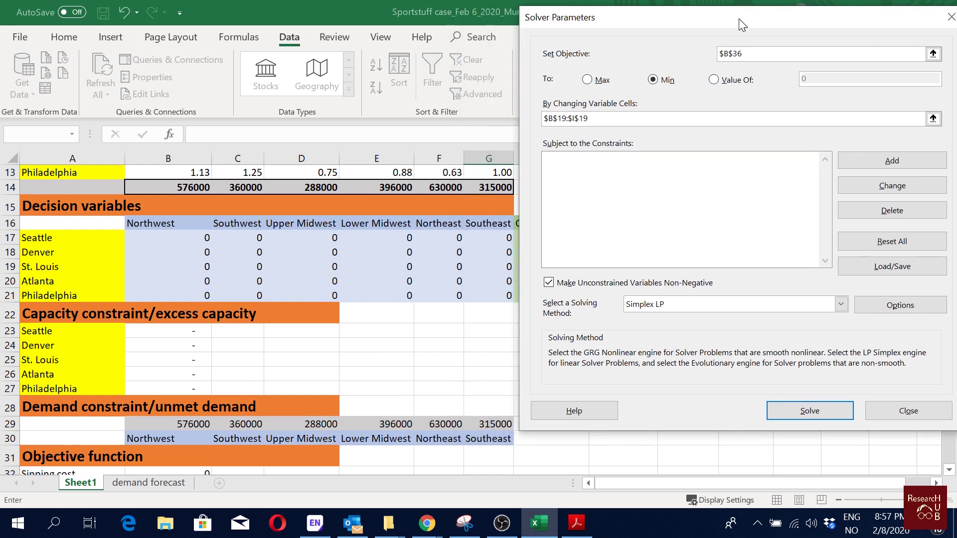
left_click(682, 199)
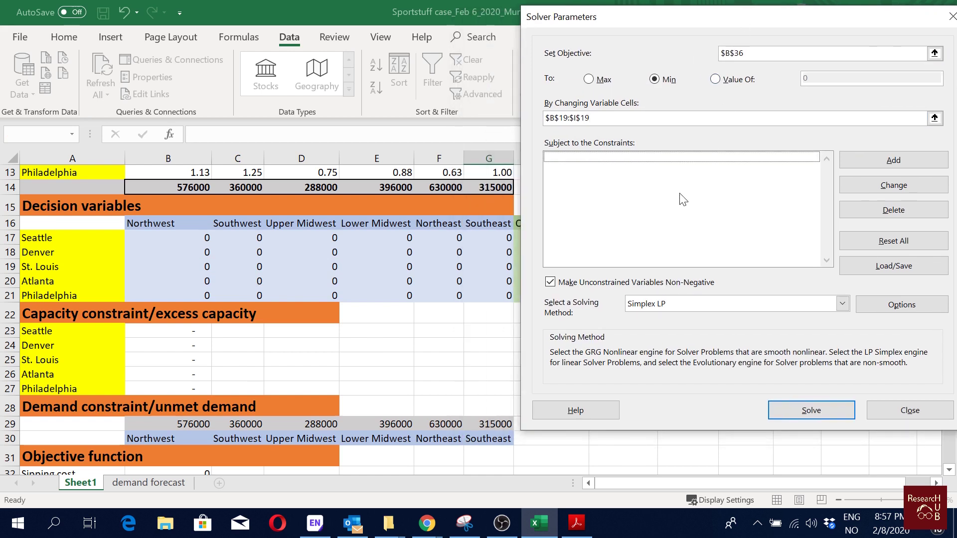
Add the constraint St. Louis excess capacity $B$25 >= 0
left_click(900, 164)
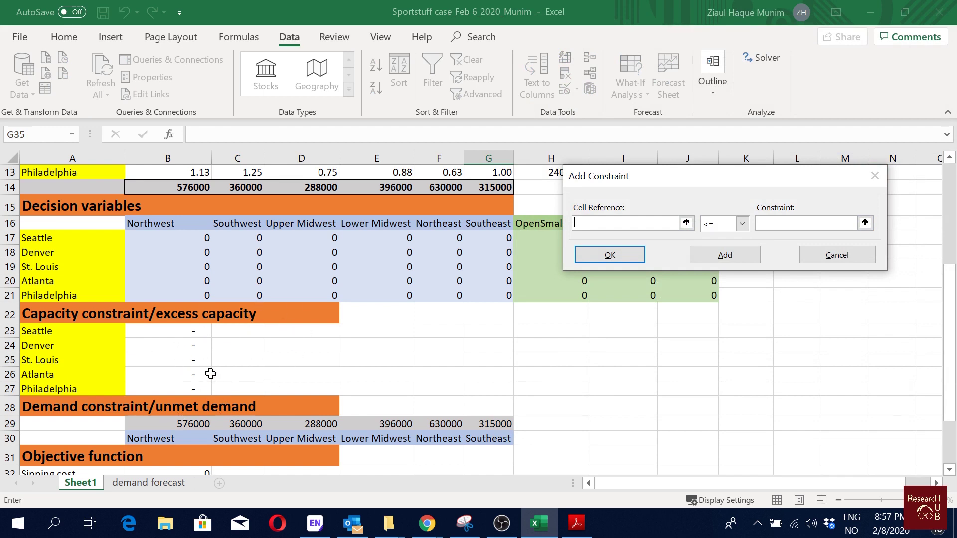
left_click(194, 360)
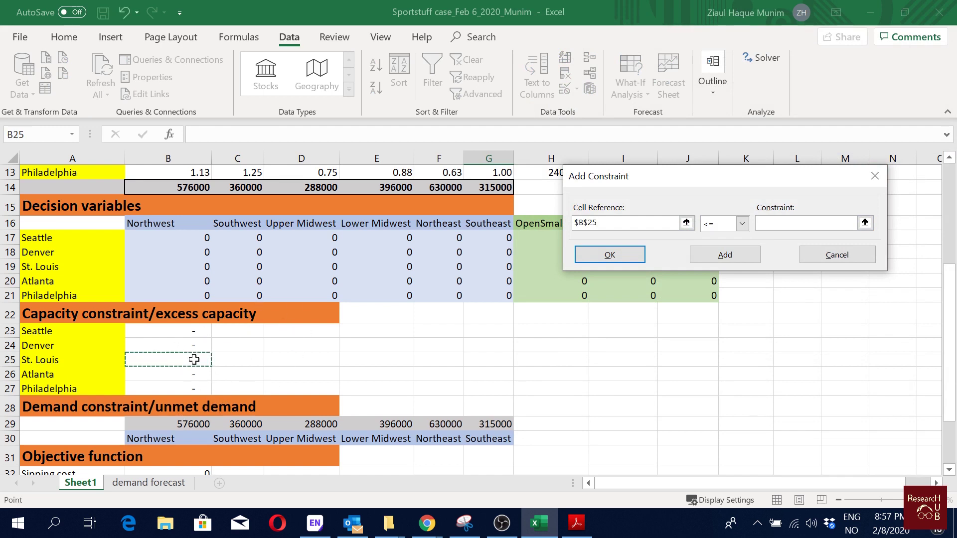
left_click(746, 228)
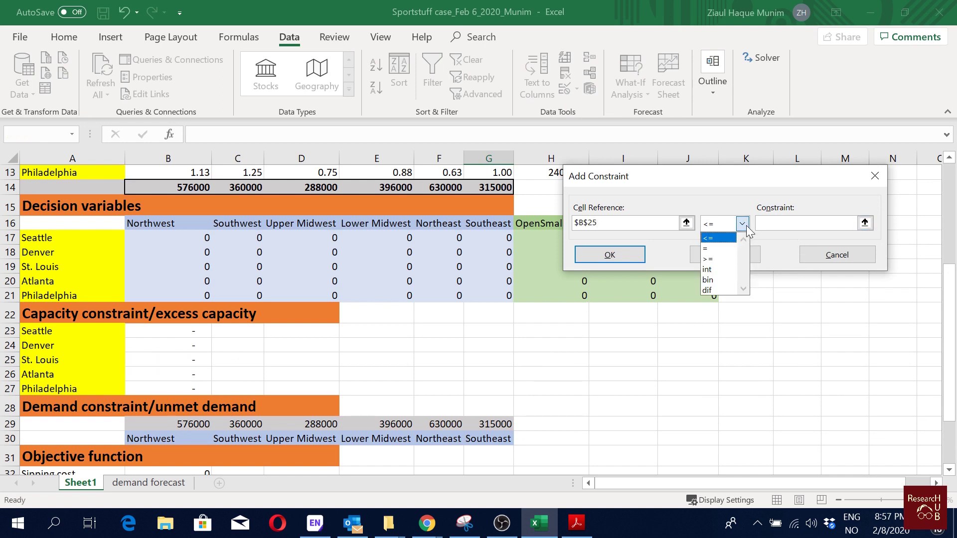
left_click(718, 259)
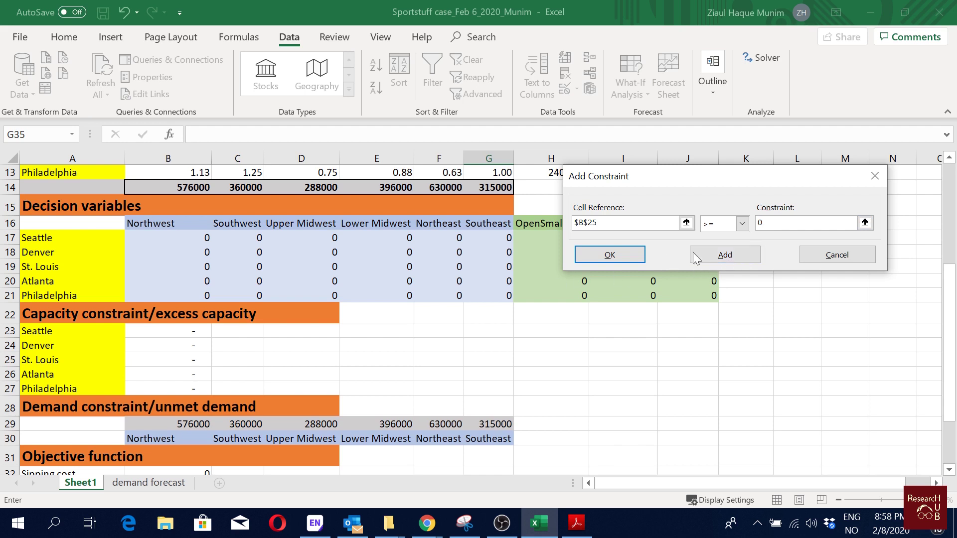
left_click(719, 260)
Add the constraint unmet demand $B$29:$G$29 = 0
left_click_drag(190, 426, 481, 423)
left_click(742, 222)
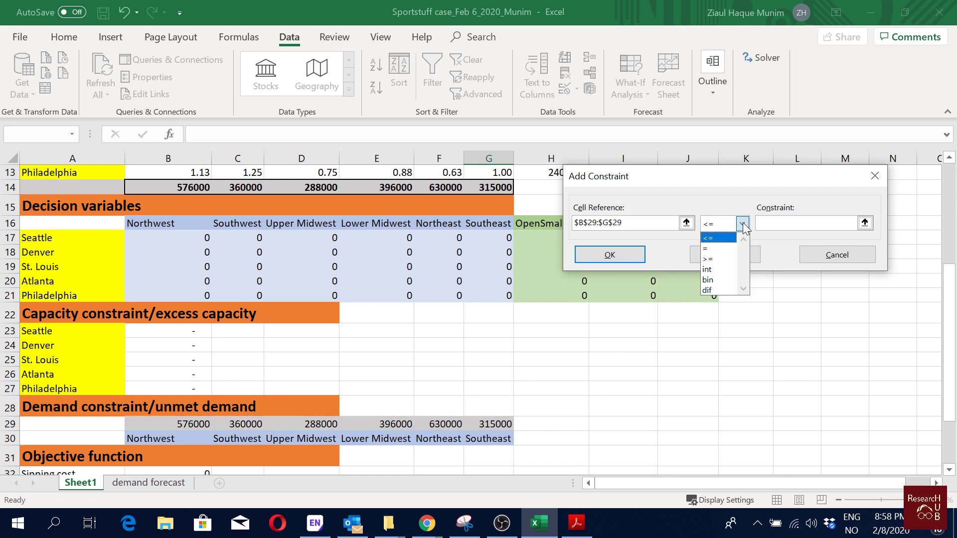
left_click(720, 248)
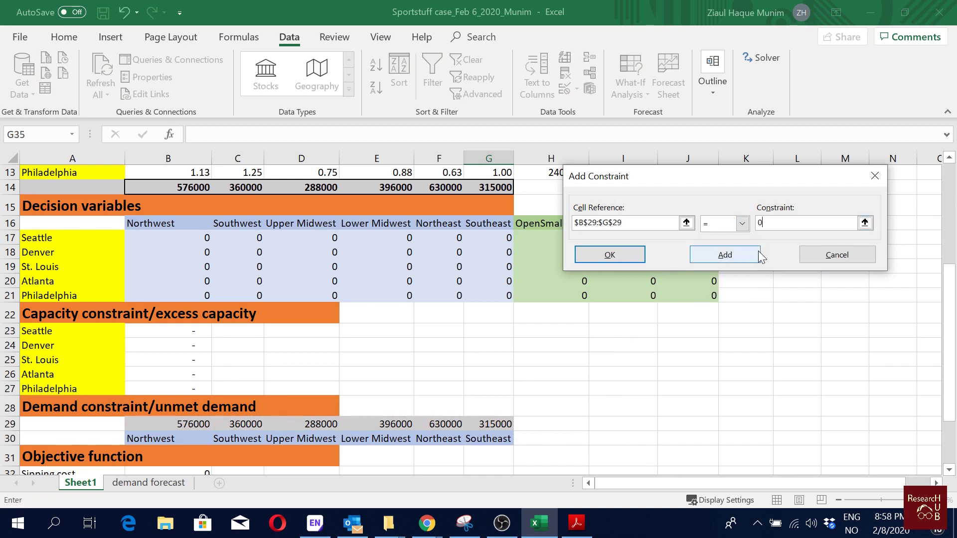
left_click(713, 255)
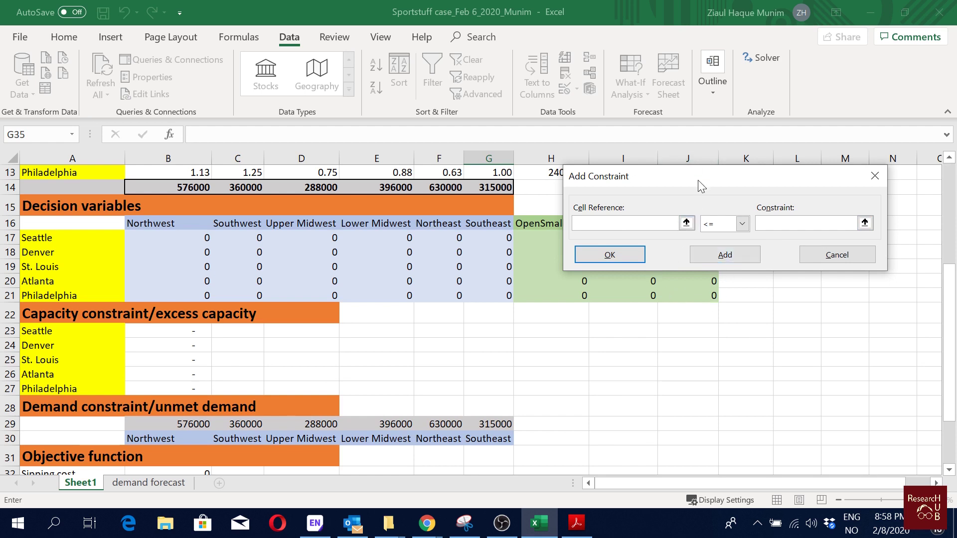
left_click_drag(699, 186, 690, 336)
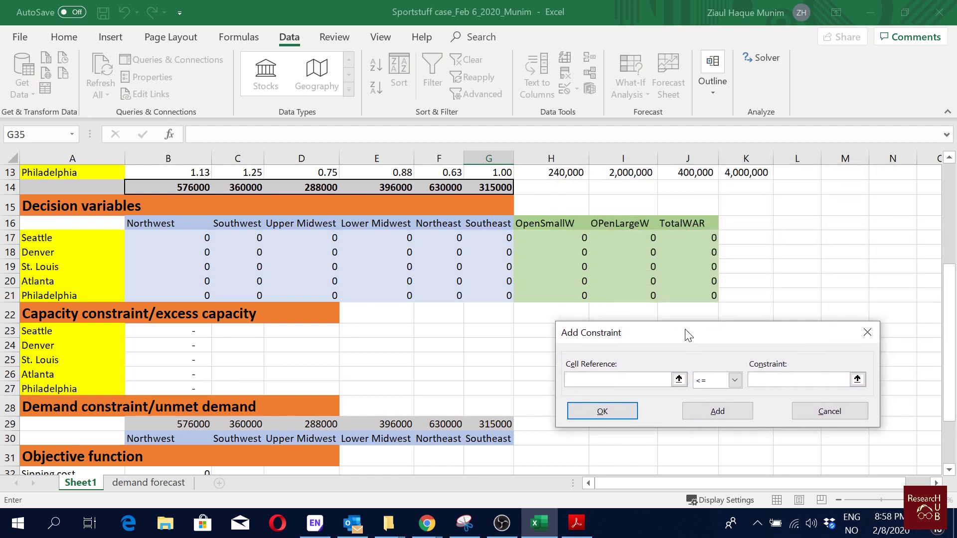
Add the constraint St. Louis shipments $B$19:$G$19 >= 0
left_click(678, 379)
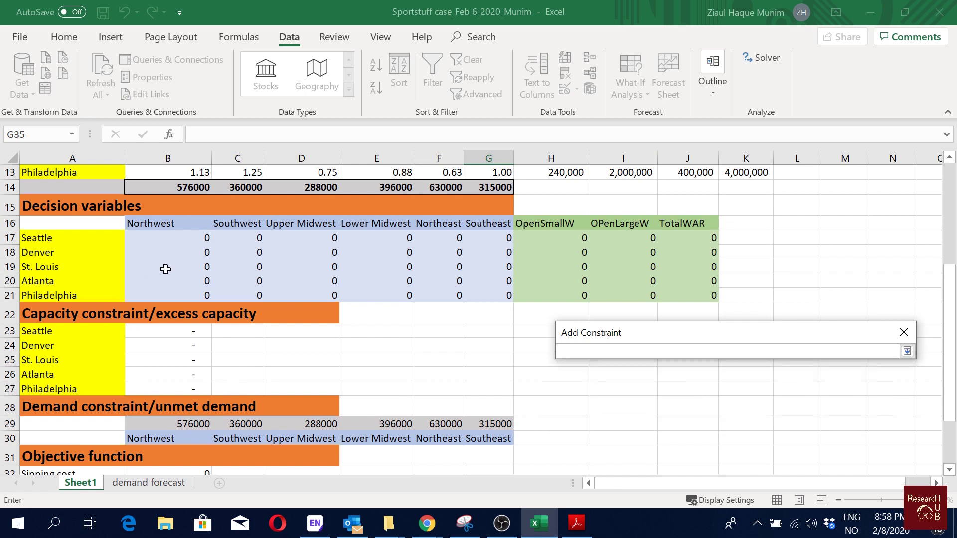
left_click_drag(166, 269, 502, 269)
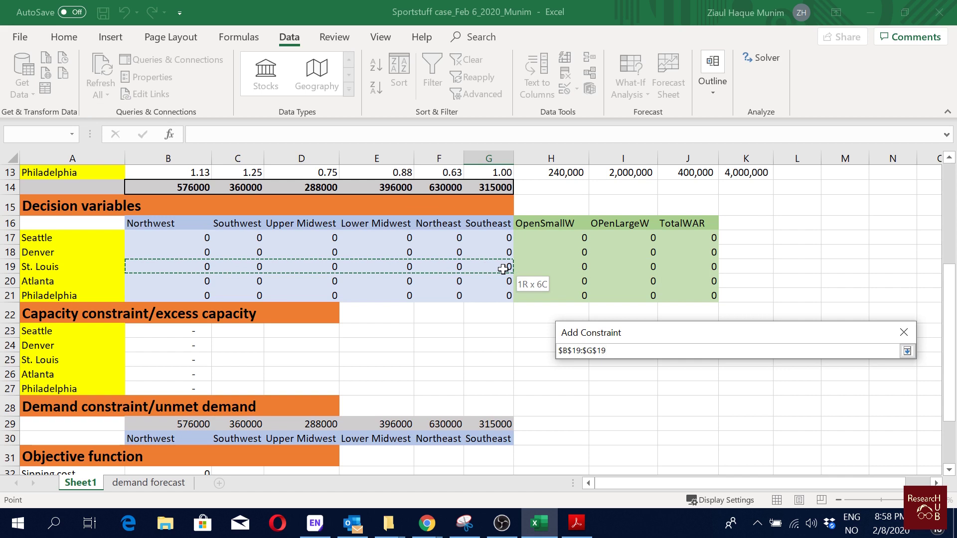
left_click_drag(503, 269, 503, 269)
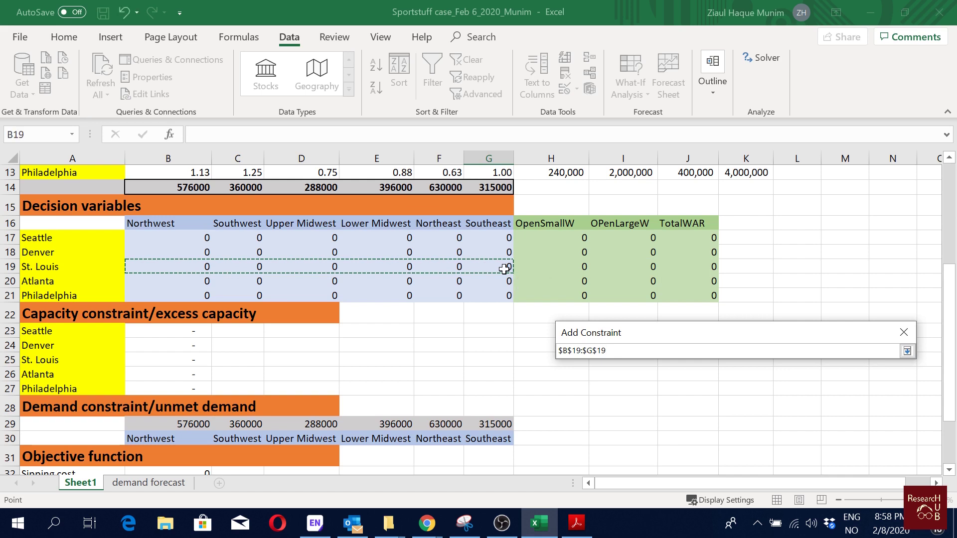
left_click(907, 351)
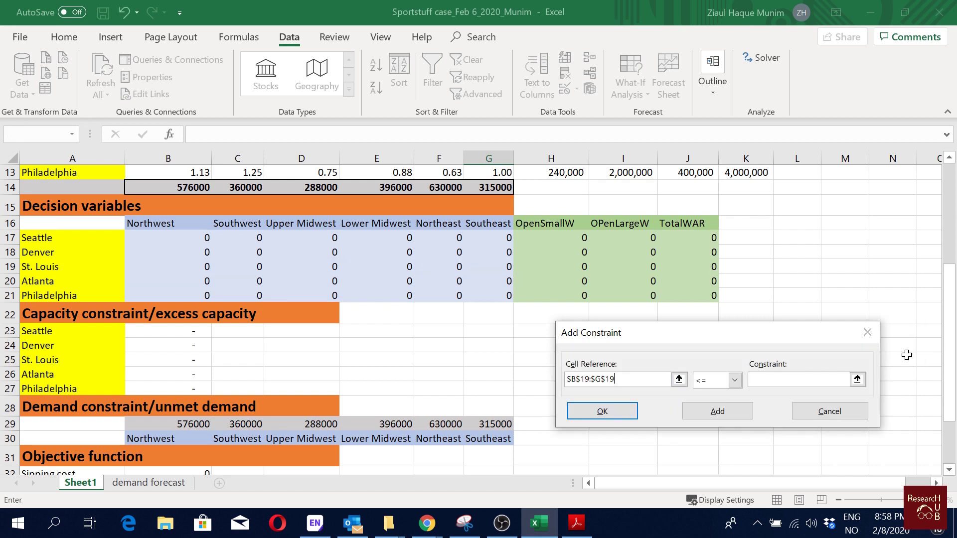
left_click(736, 379)
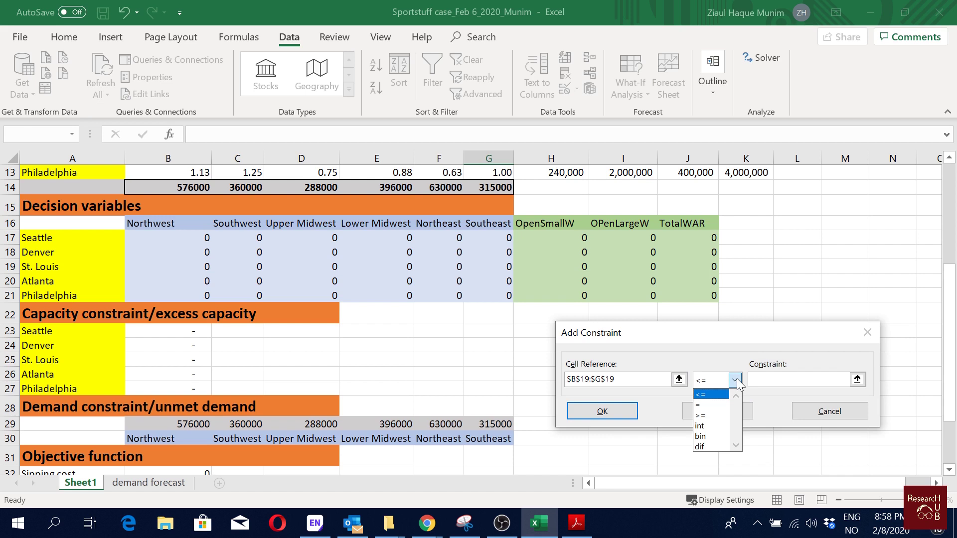
left_click(707, 415)
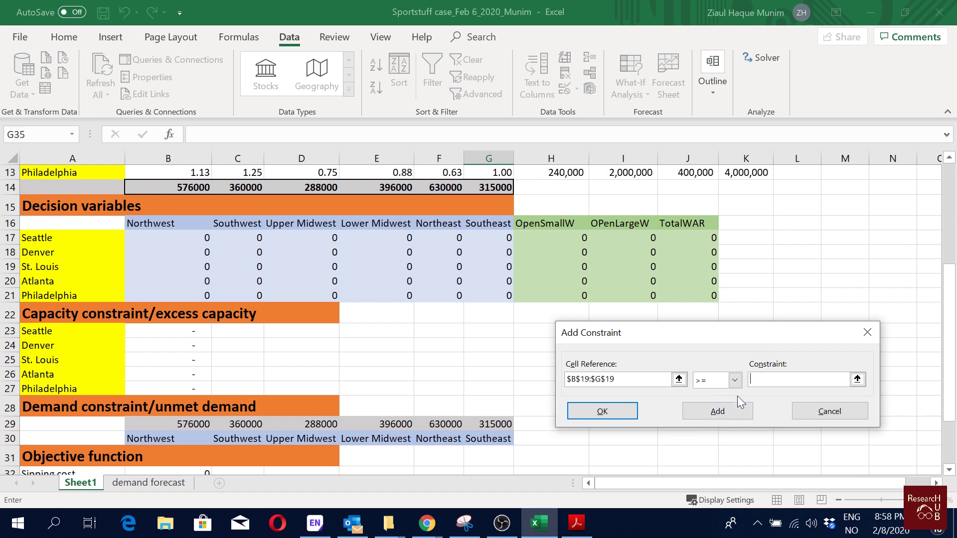
type("0")
left_click(719, 413)
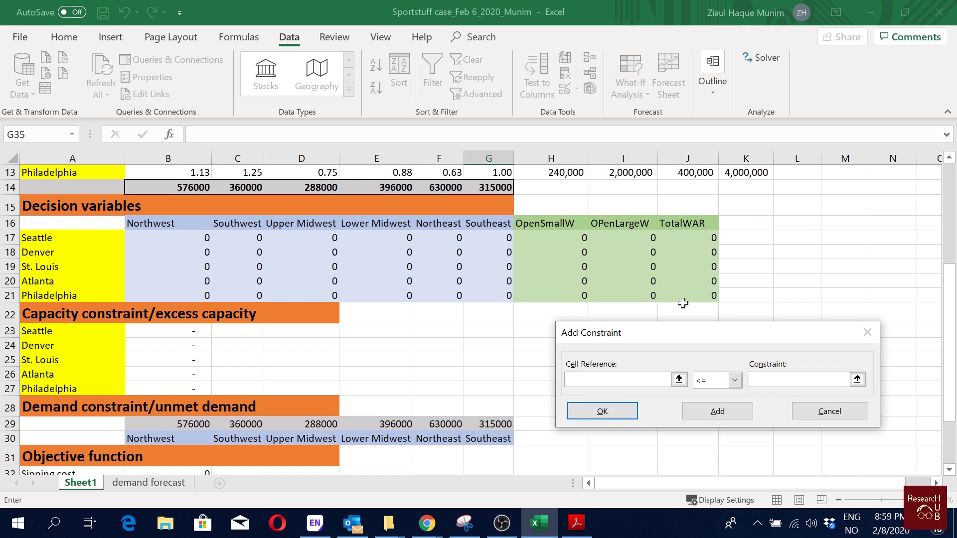
Make the St. Louis warehouse-open cells $H$19:$I$19 binary
left_click_drag(569, 271, 616, 268)
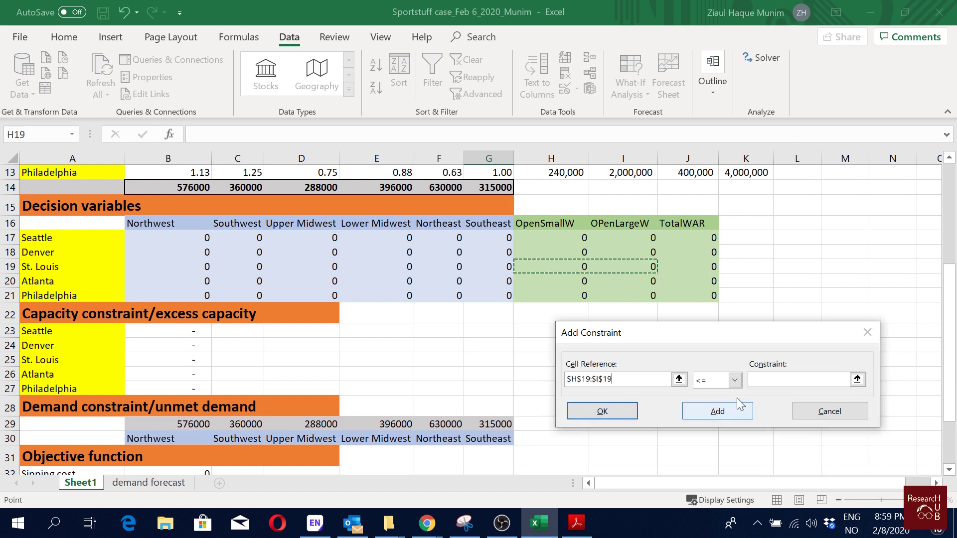
left_click(735, 380)
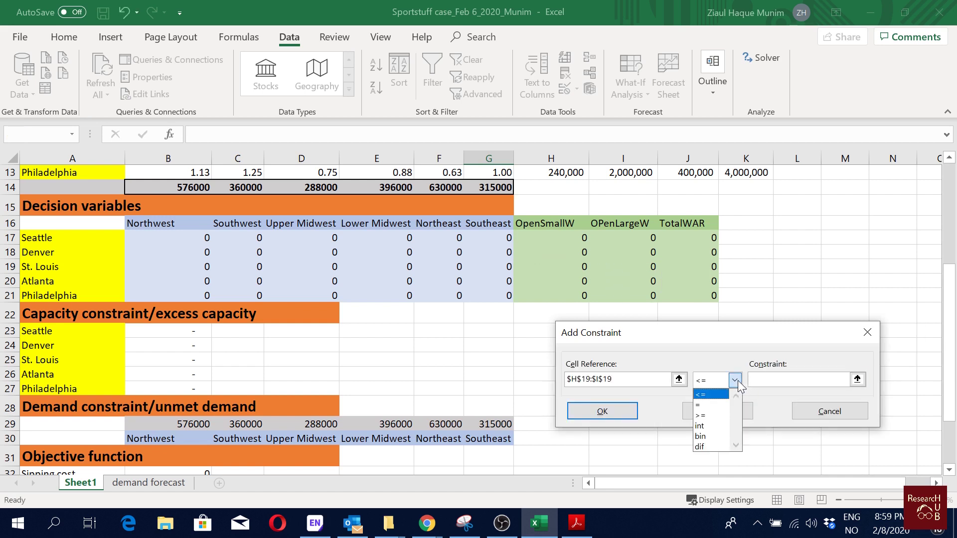
left_click(706, 436)
left_click(716, 412)
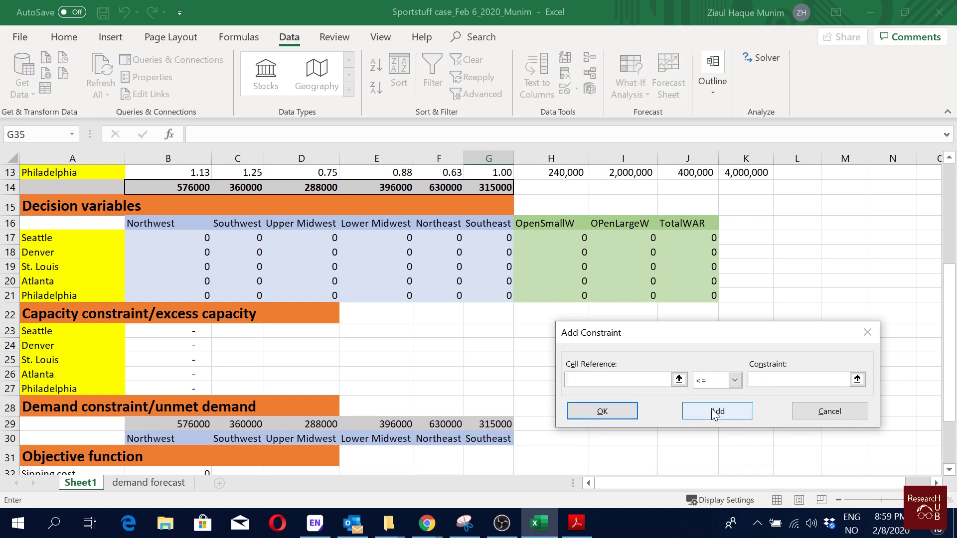
Require the St. Louis shipments $B$19:$G$19 to be integers
left_click(679, 380)
left_click_drag(203, 267, 491, 268)
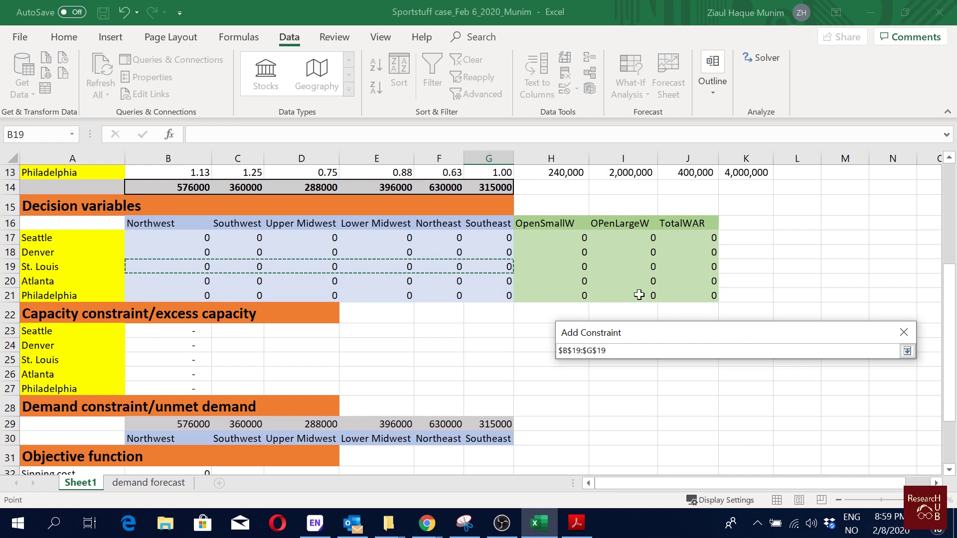
left_click(906, 351)
left_click(734, 380)
left_click(708, 427)
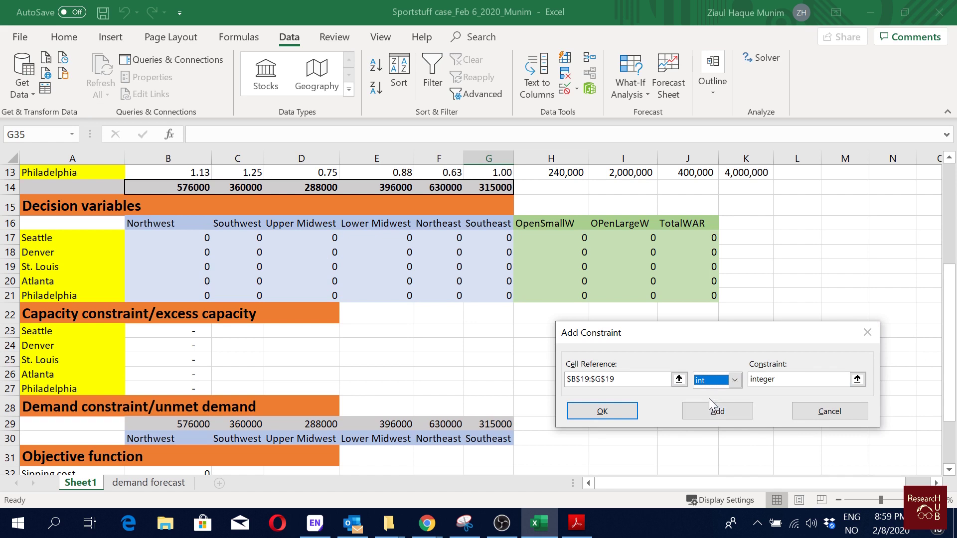
left_click(704, 411)
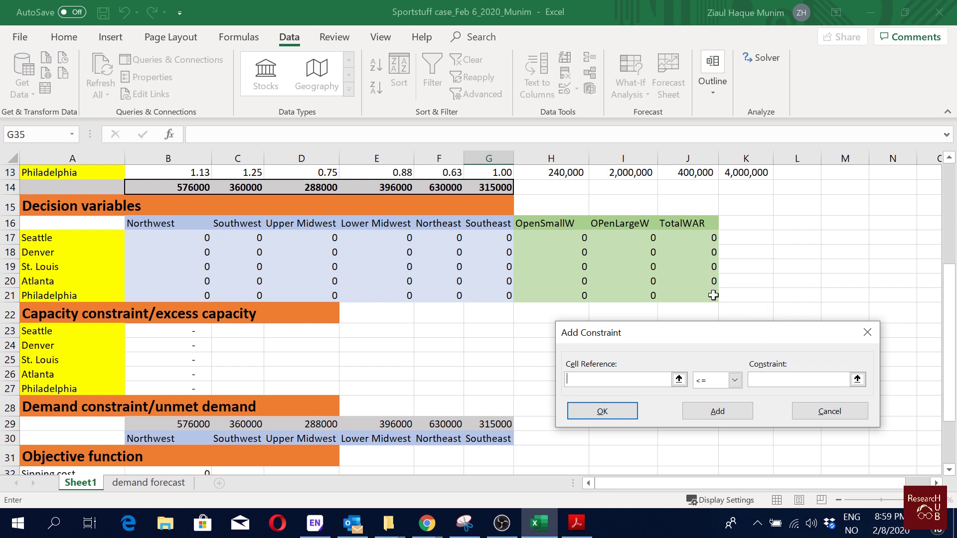
Enter the constraint $J$19 = 1
left_click(708, 266)
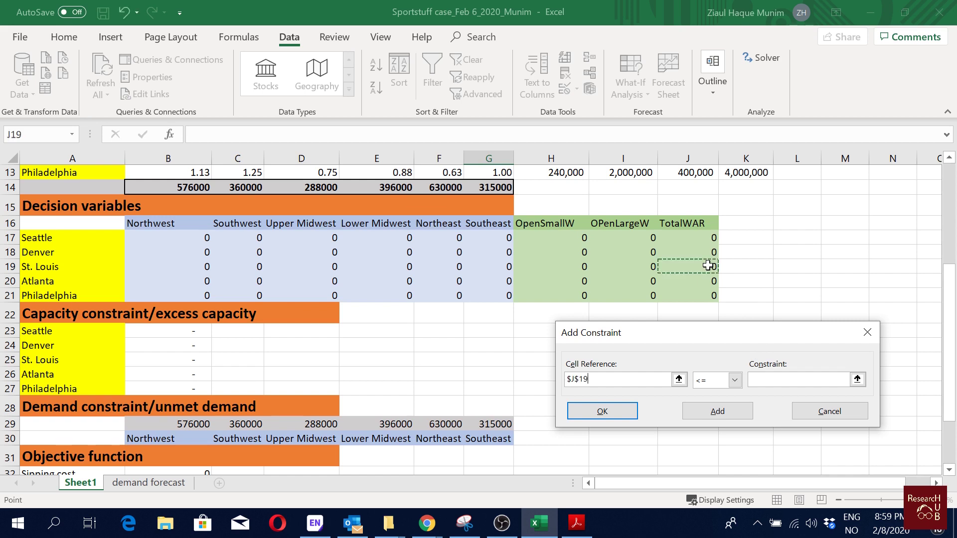
left_click(735, 380)
left_click(709, 405)
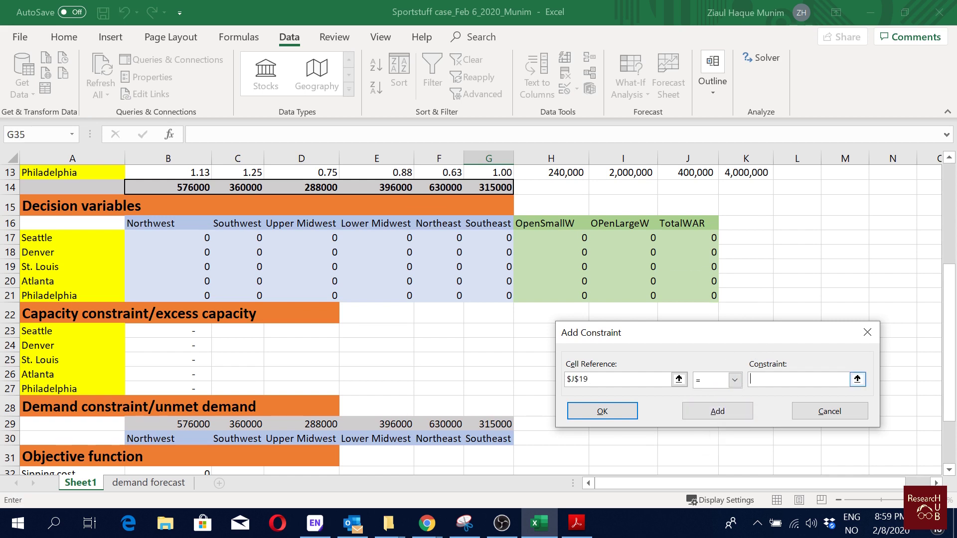
type("1")
Confirm the J19 = 1 constraint and run Solver to minimize total cost
left_click(630, 411)
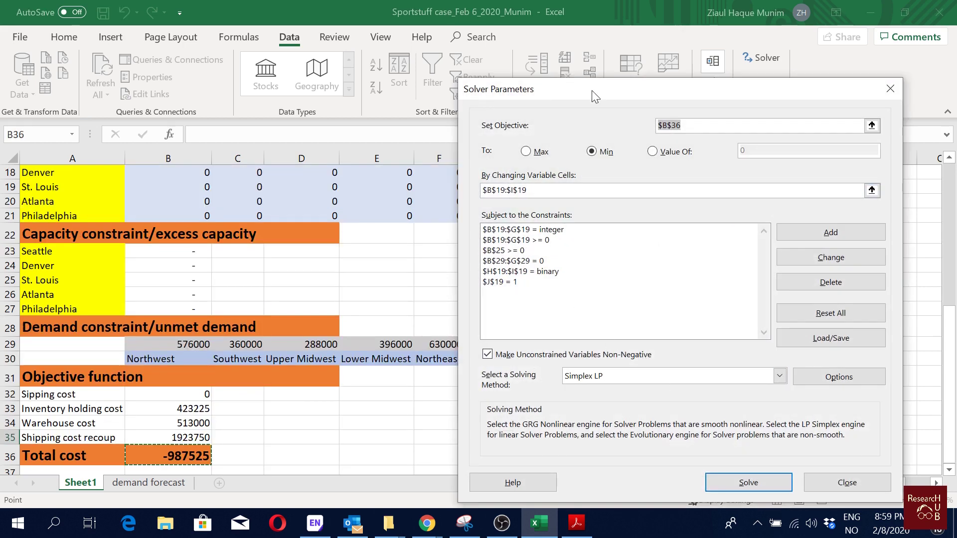
left_click_drag(591, 90, 668, 43)
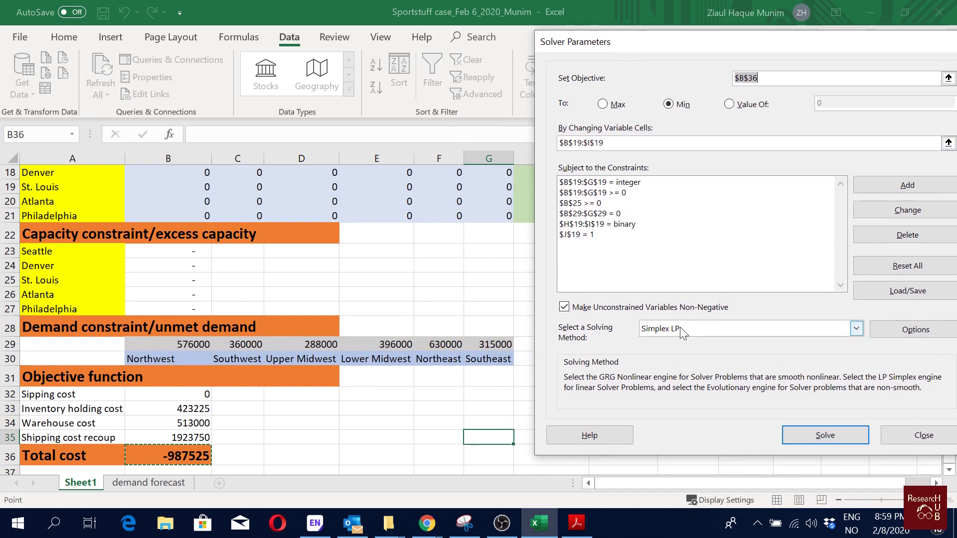
left_click(836, 435)
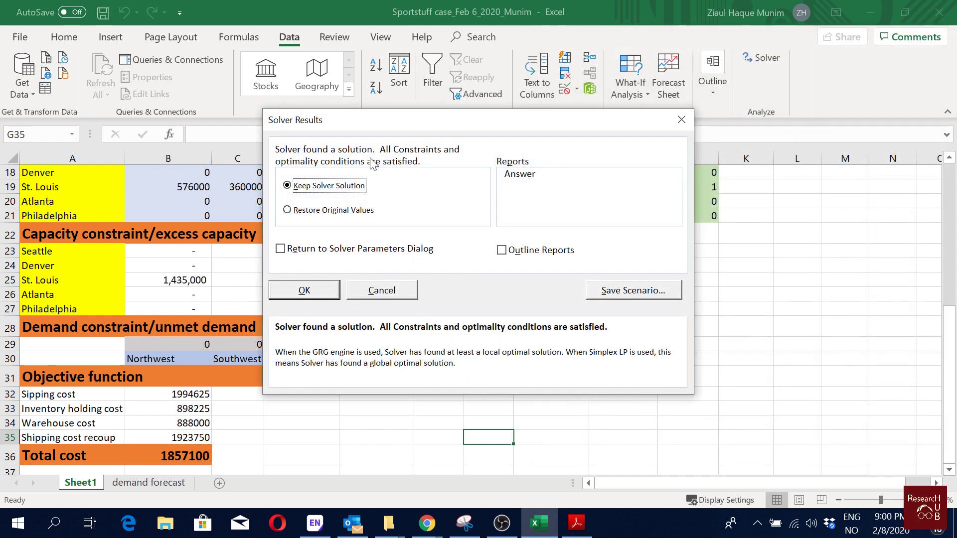
Keep the Solver solution and check the total cost of 1857100 in B36
left_click(305, 290)
left_click(252, 451)
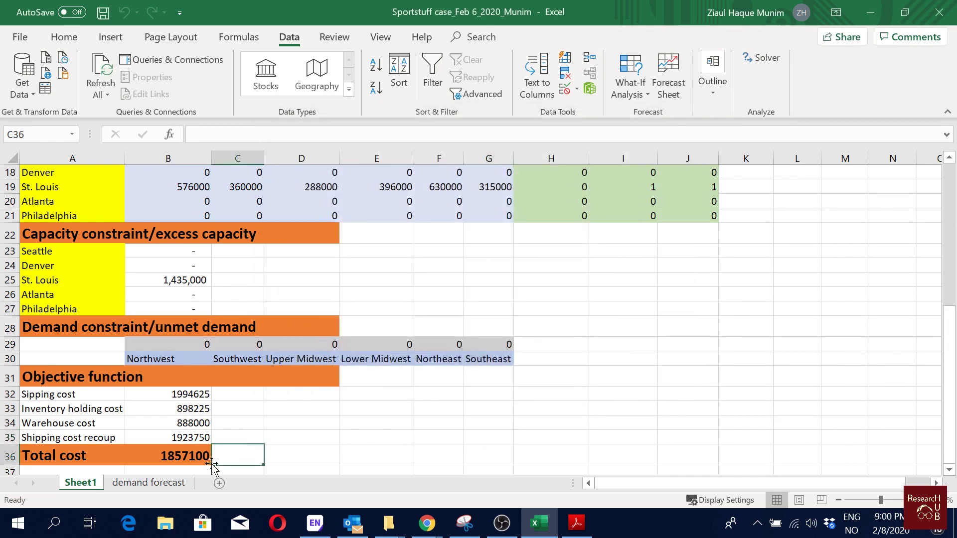
left_click(182, 451)
scroll(309, 419, "down", 1)
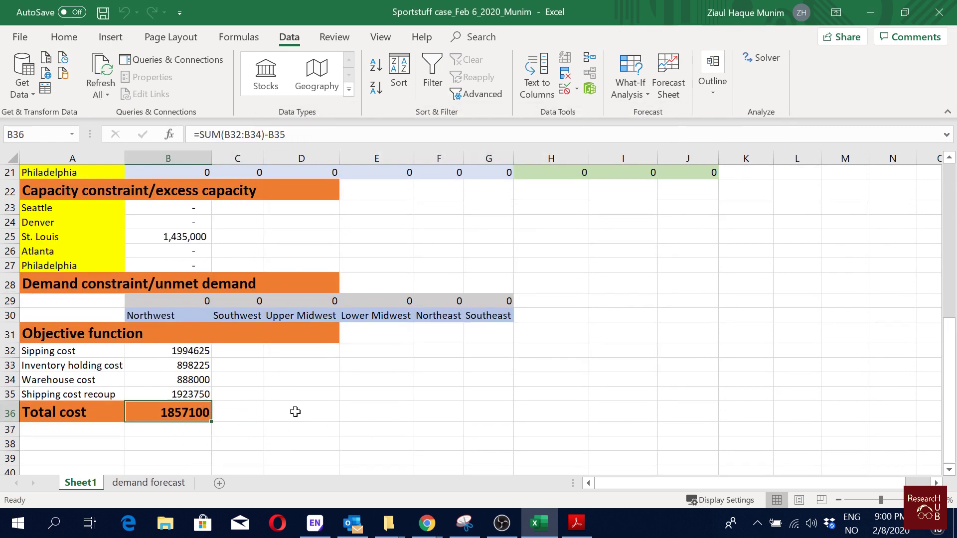
scroll(327, 365, "up", 1)
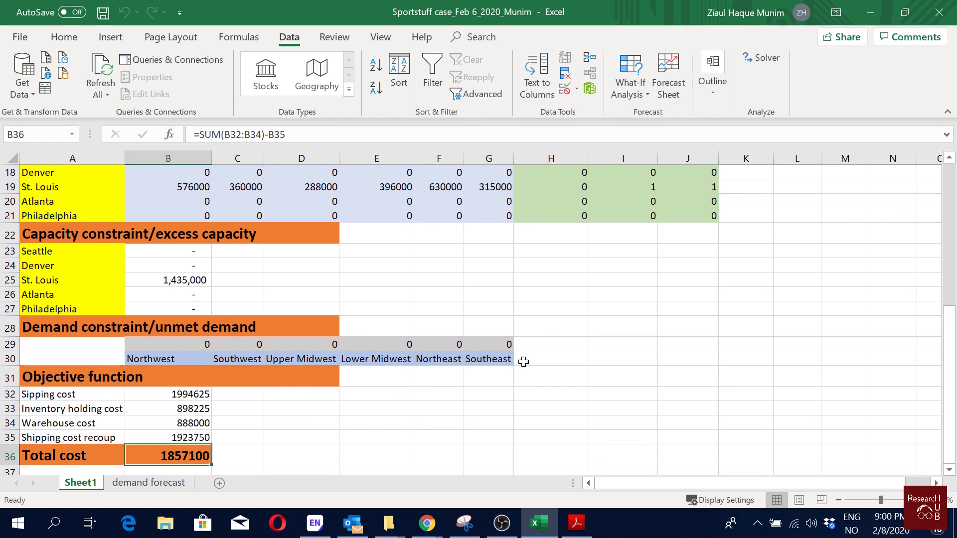
scroll(591, 386, "up", 3)
Review St. Louis spare capacity in B25, its large warehouse choice, and shipments B19:G19
left_click(190, 419)
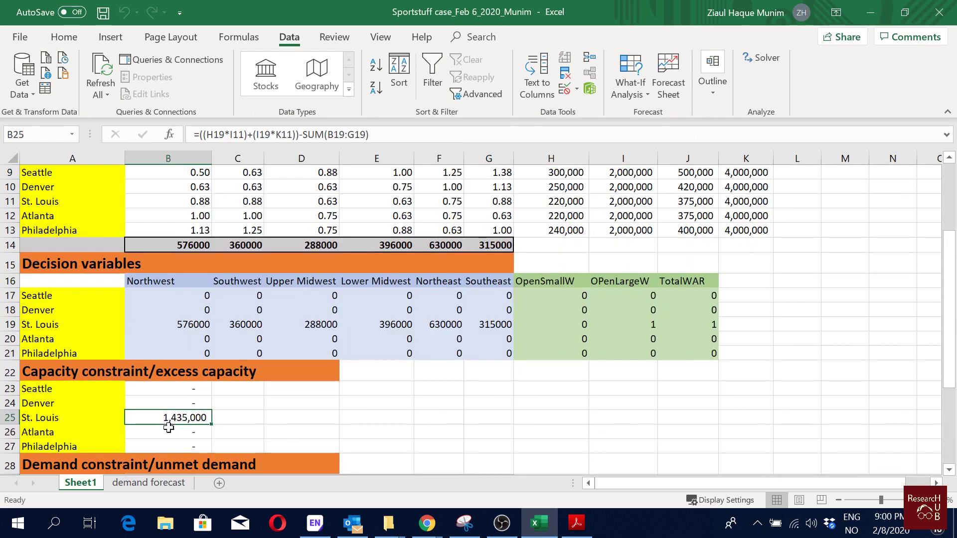
left_click(645, 324)
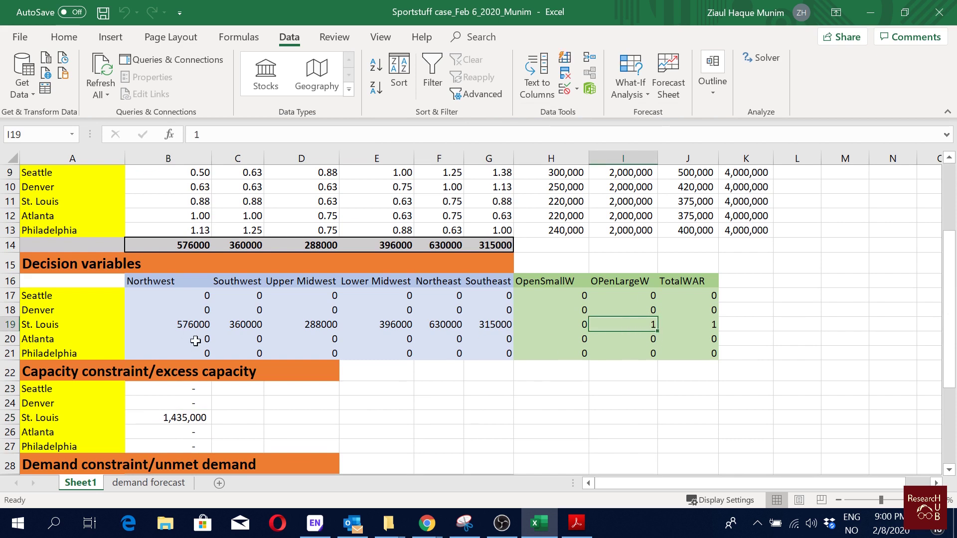
left_click_drag(192, 325, 496, 325)
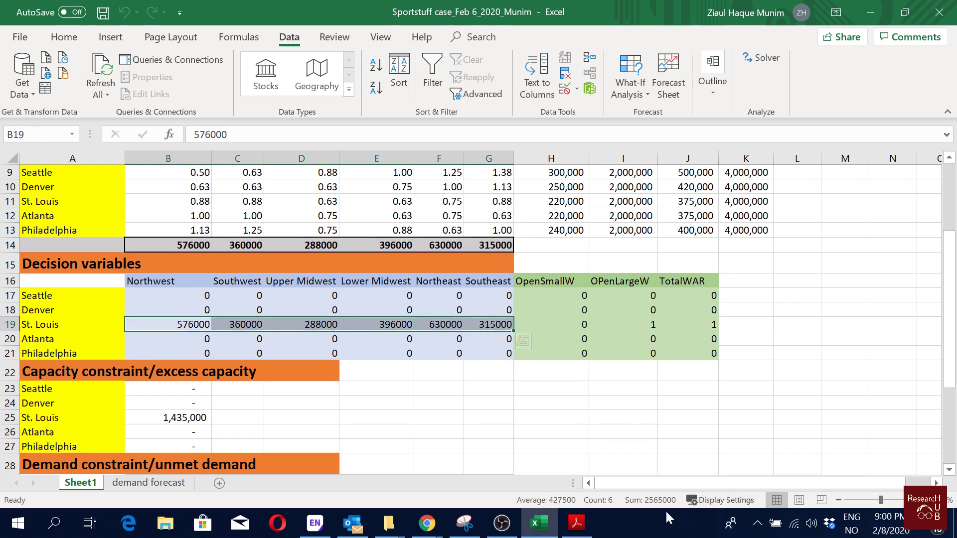
left_click(185, 417)
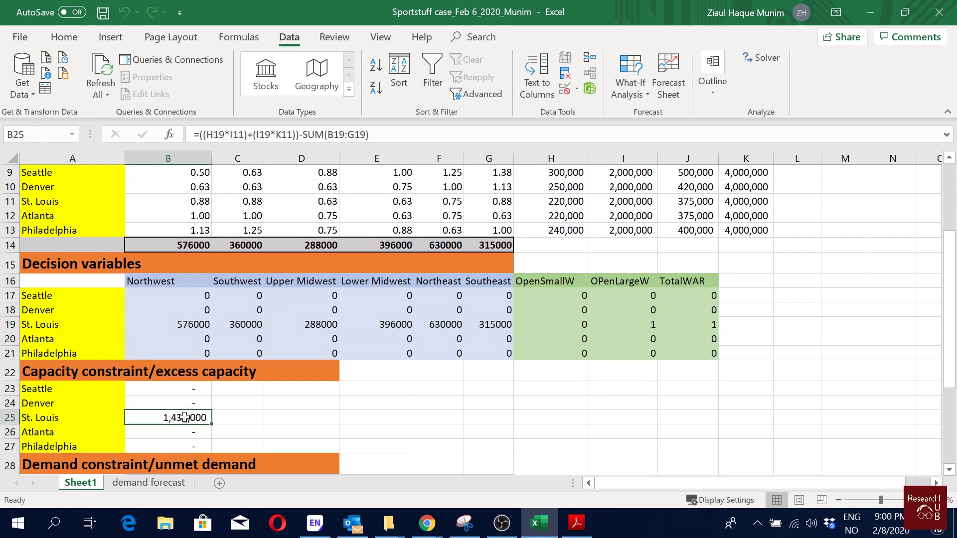
scroll(359, 408, "up", 1)
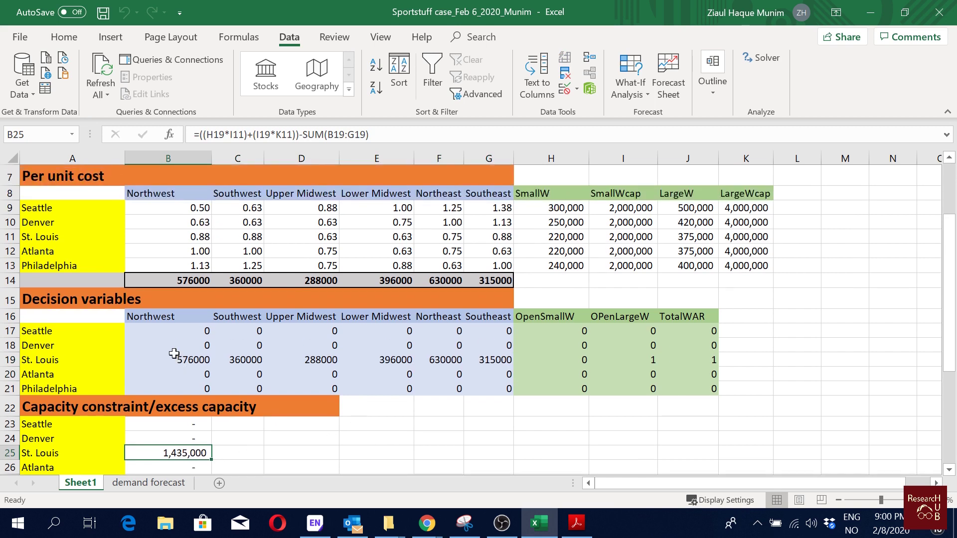
left_click(195, 361)
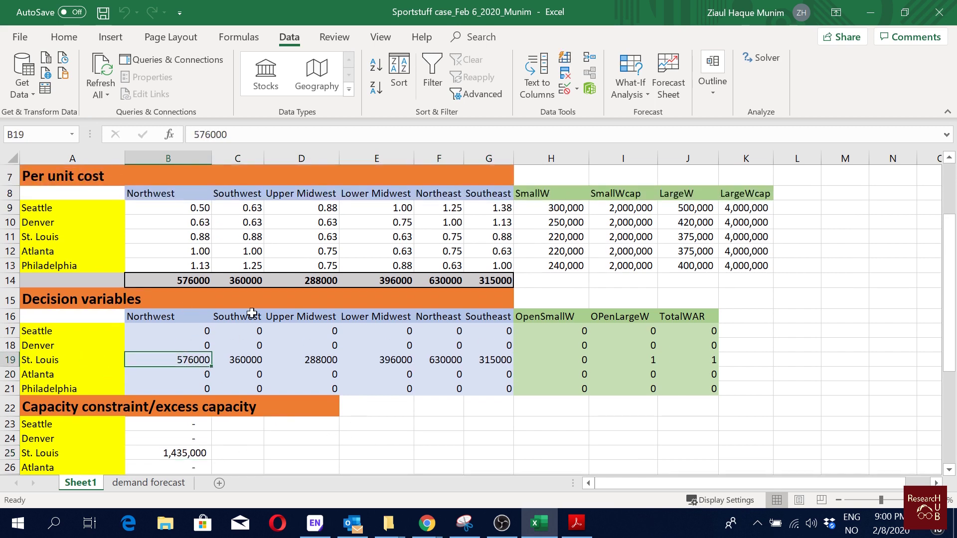
left_click(60, 365)
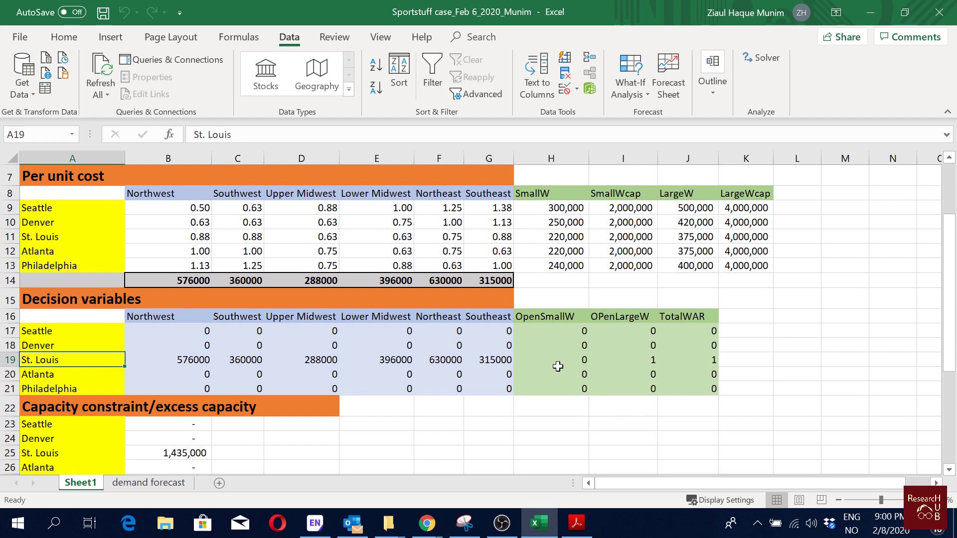